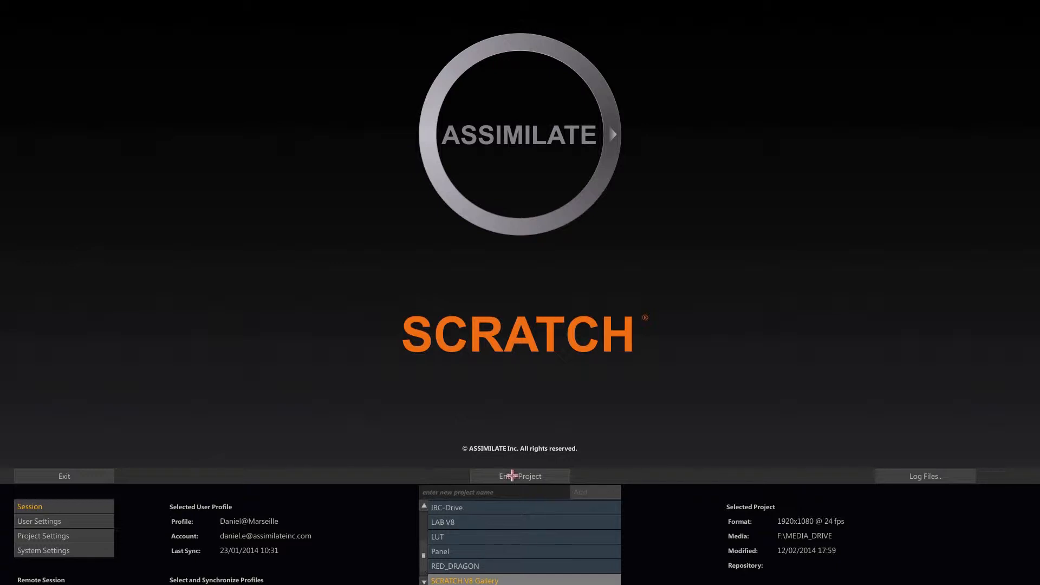
Enter the SCRATCH V8 Gallery project and open its Raw media flat construct in the player.
left_click(508, 476)
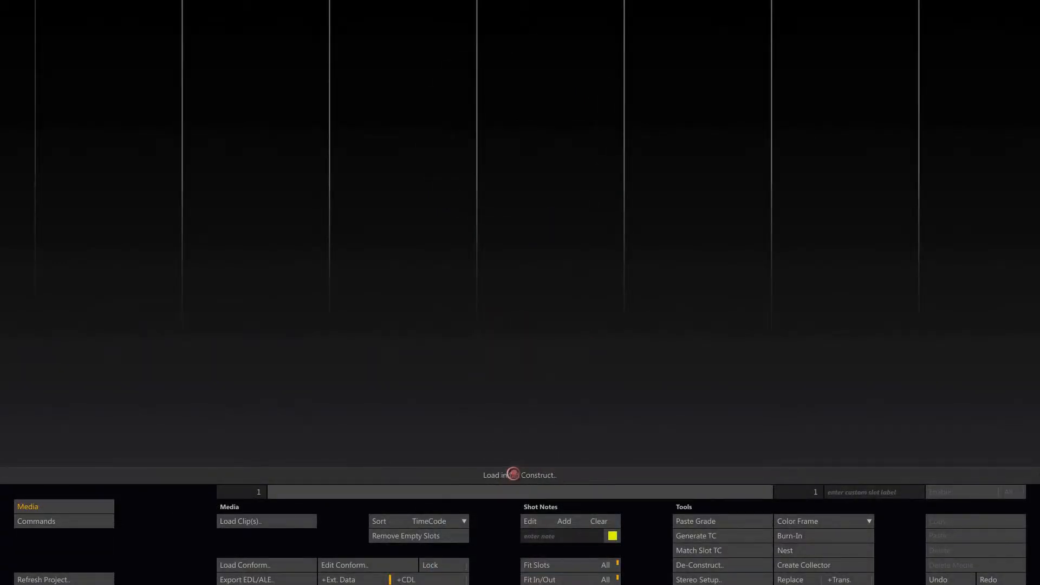
left_click(512, 474)
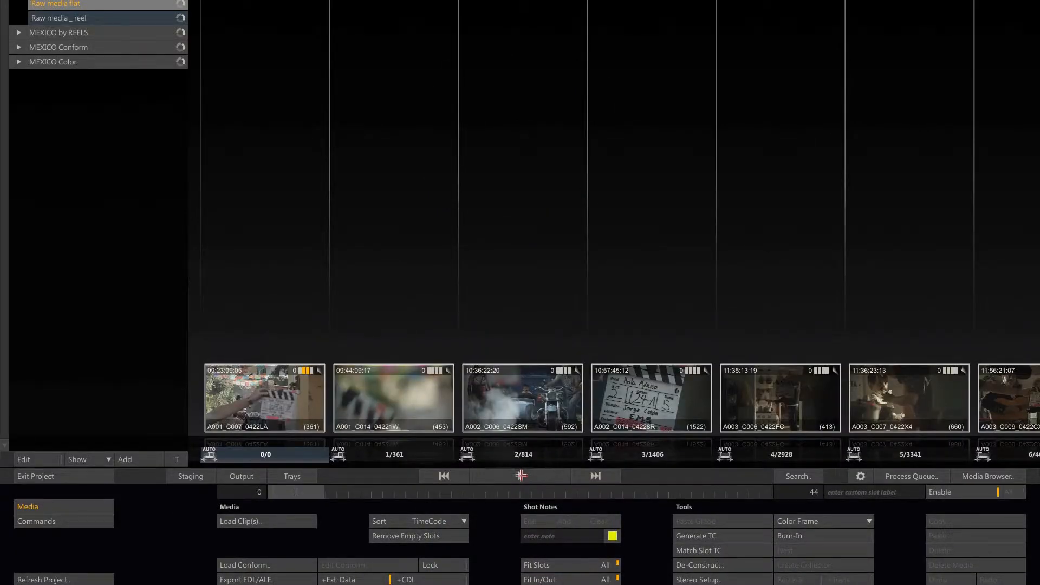
left_click(518, 476)
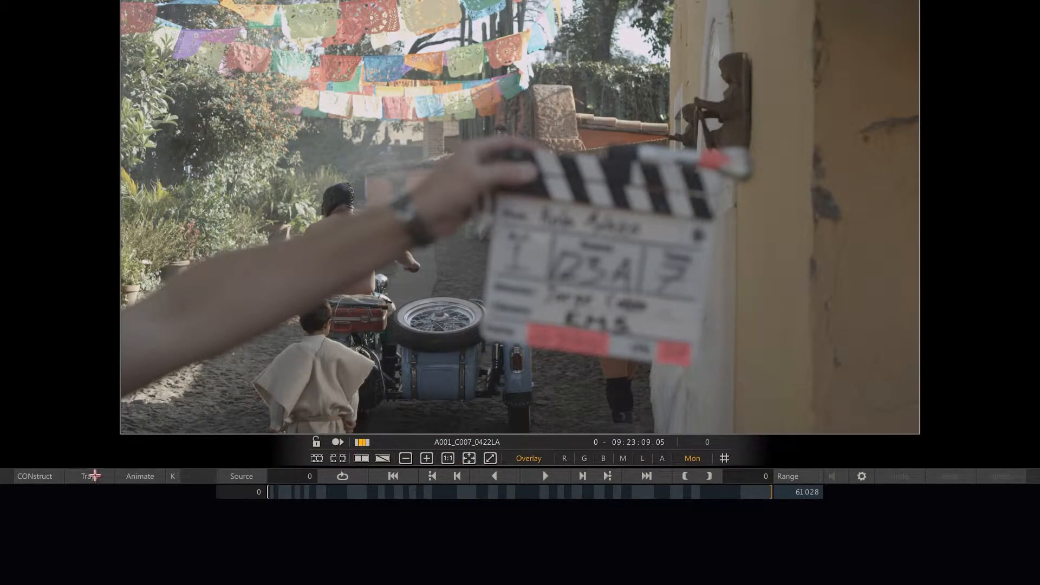
Show the trays below the player and switch between the Project and Gallery trays.
left_click(94, 476)
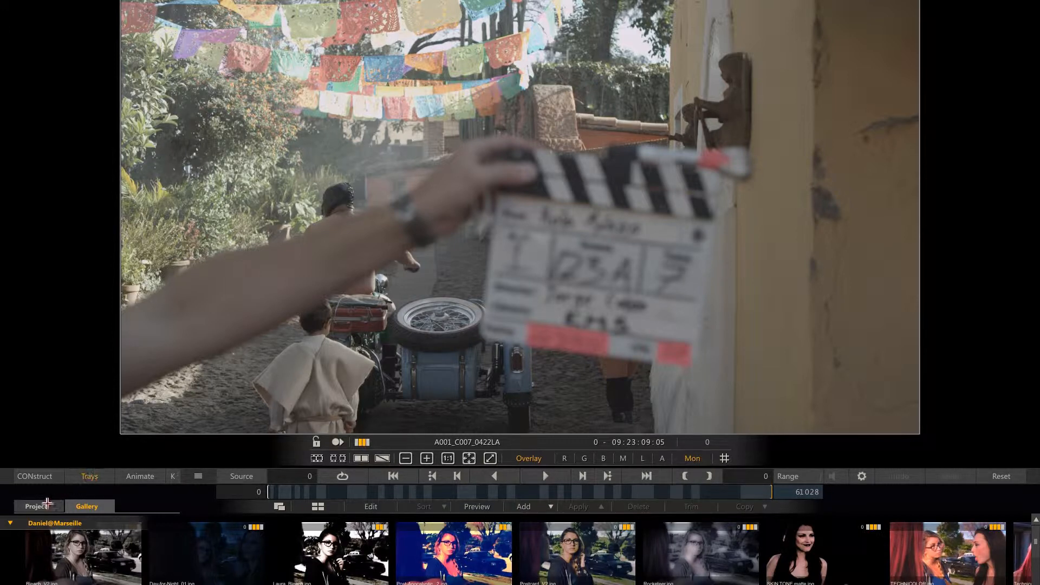
left_click(43, 505)
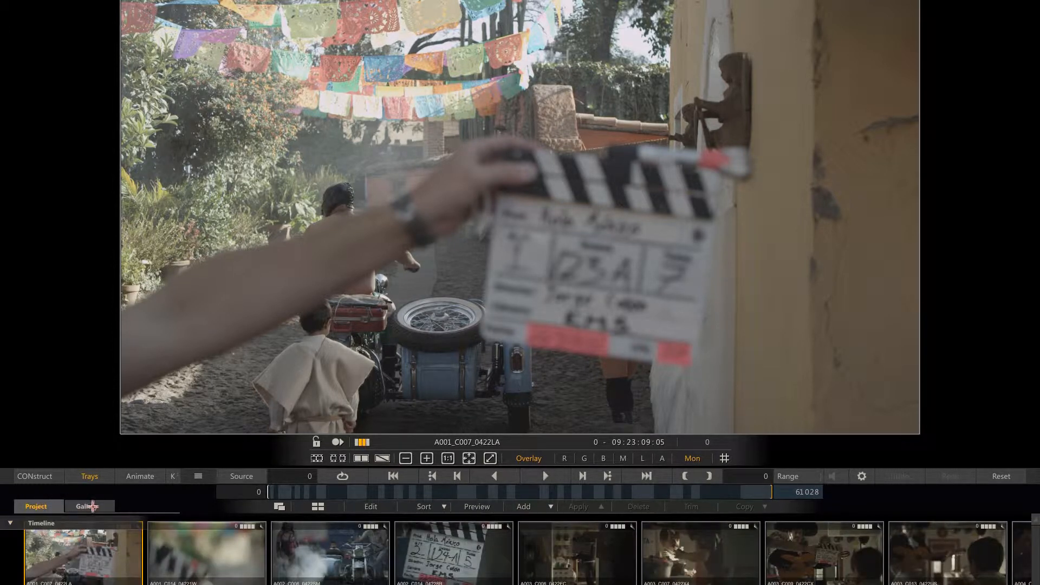
left_click(92, 506)
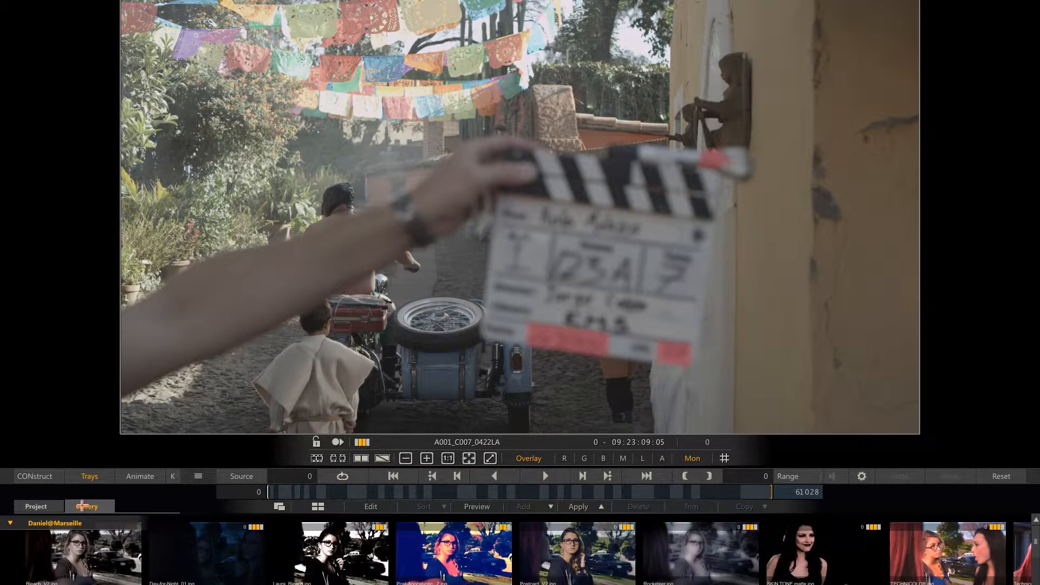
Browse the timeline clips in the Project tray and return to its first clips.
left_click(36, 506)
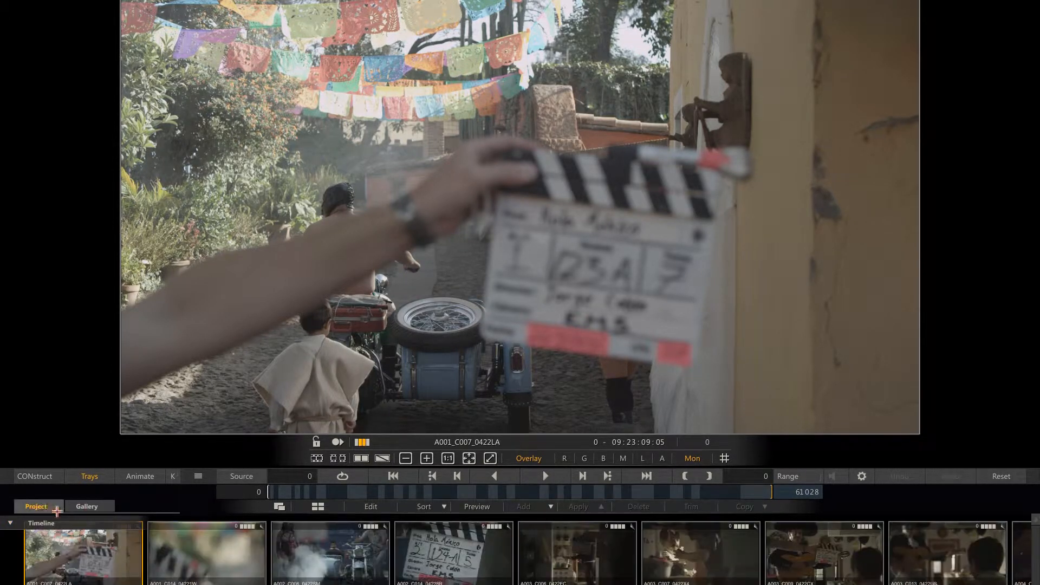
scroll(520, 552, "right", 15)
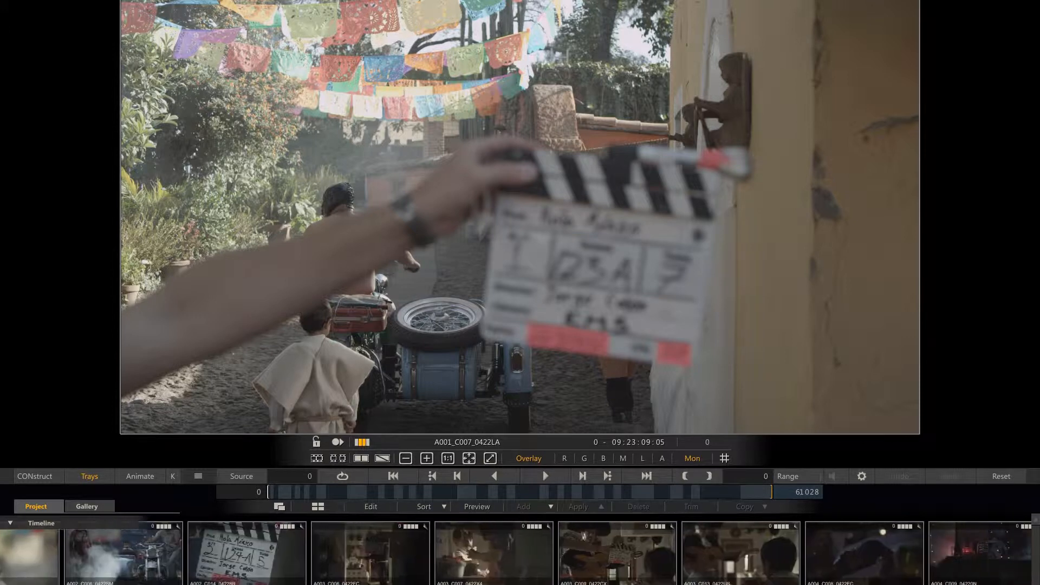
scroll(520, 552, "right", 8)
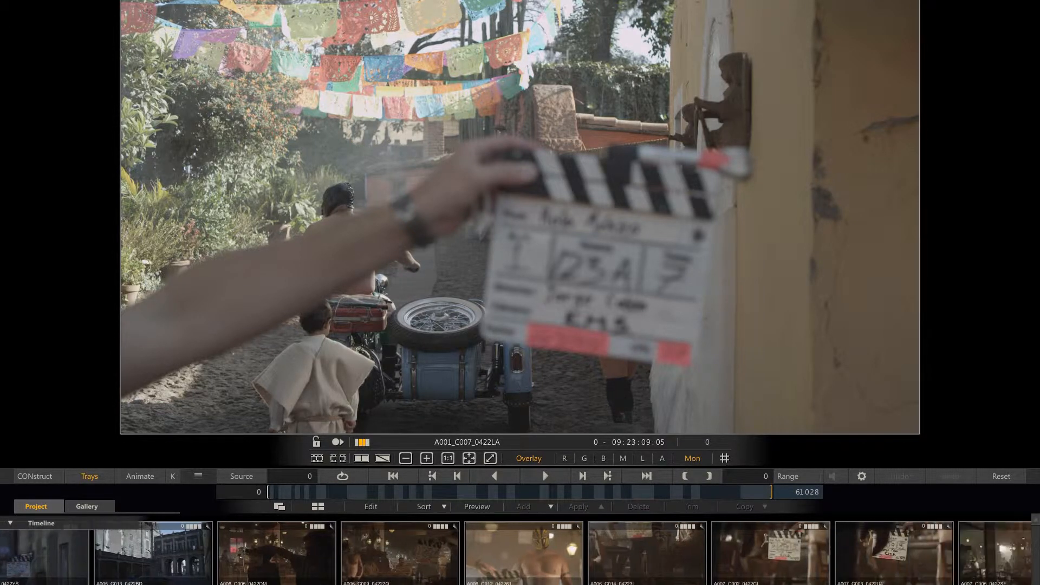
scroll(520, 553, "left", 16)
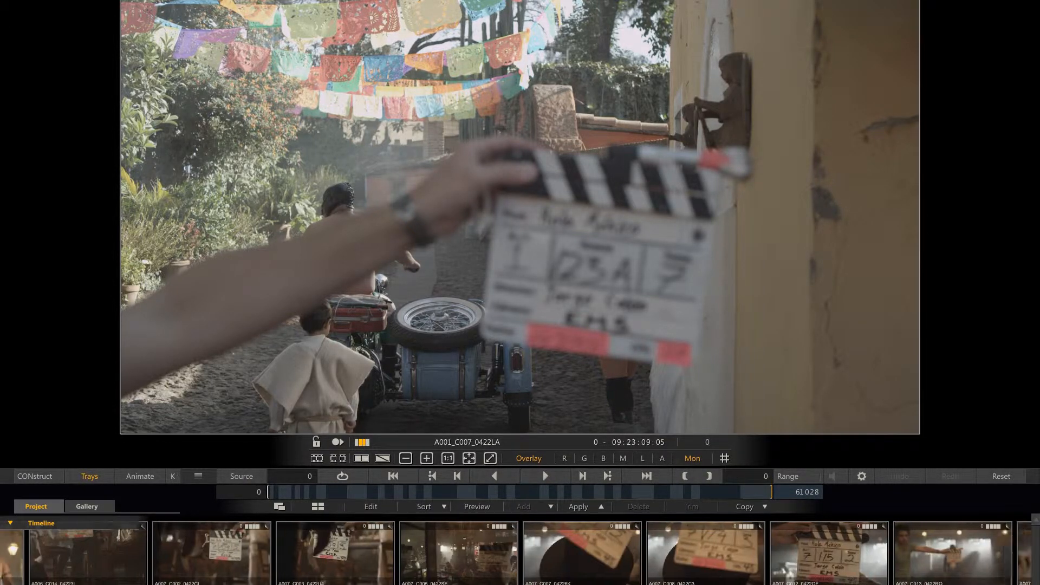
scroll(520, 553, "left", 18)
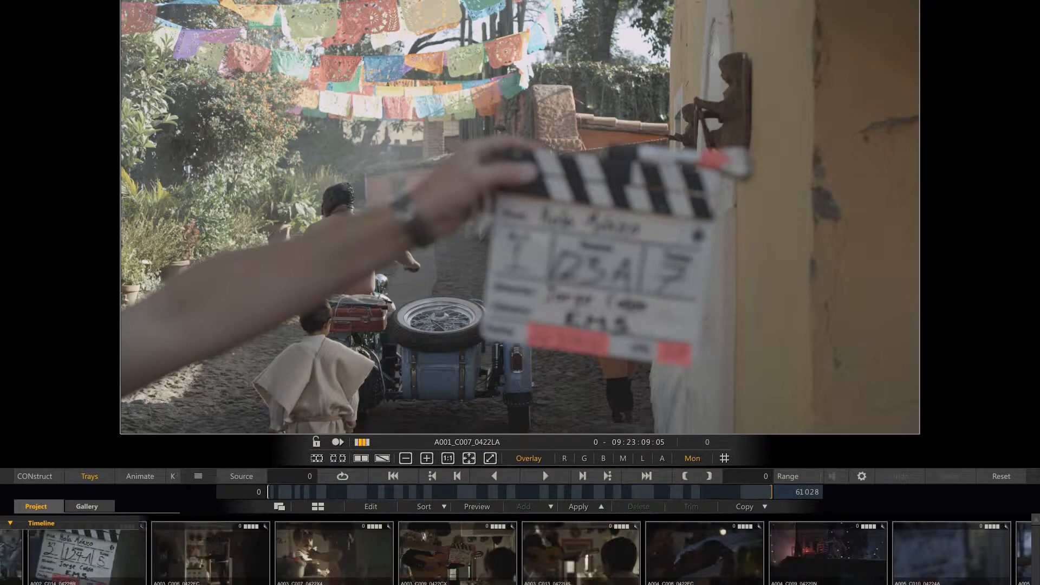
scroll(520, 552, "left", 1)
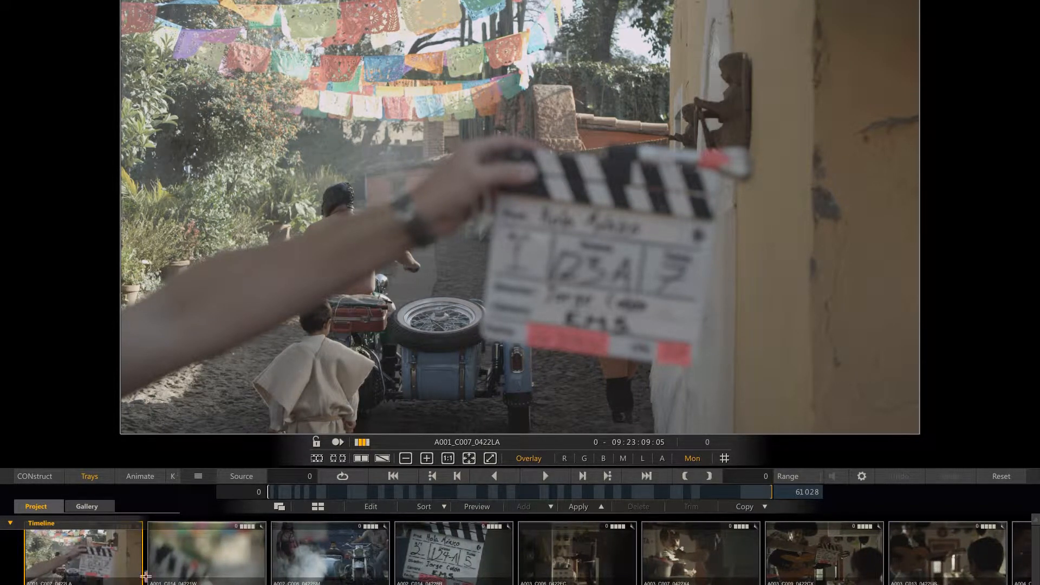
Go through the saved looks in the Gallery tray one by one, from Day-for-Night to TECHNICOLOR.
left_click(95, 508)
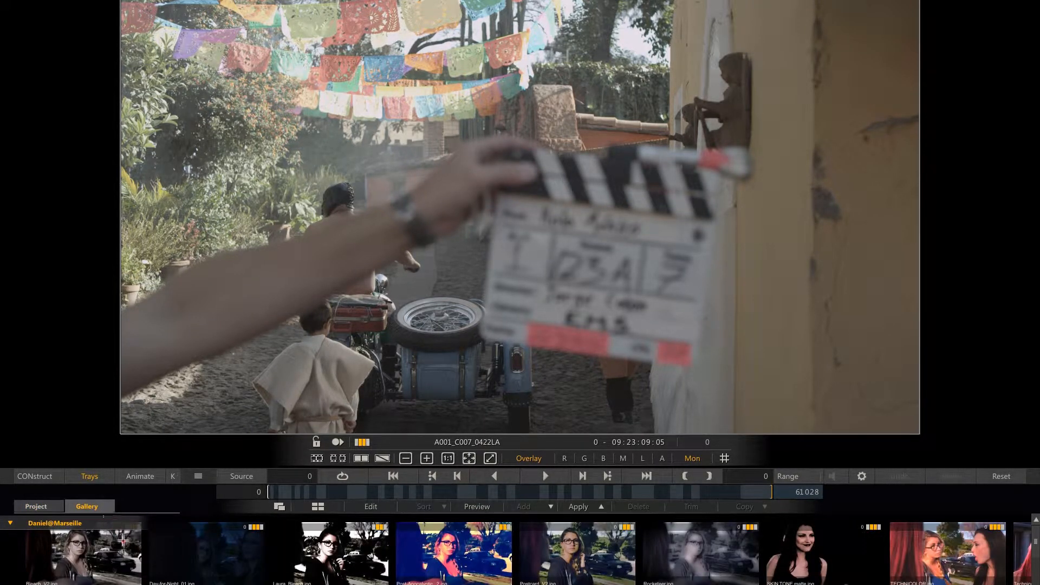
left_click(197, 551)
left_click(324, 552)
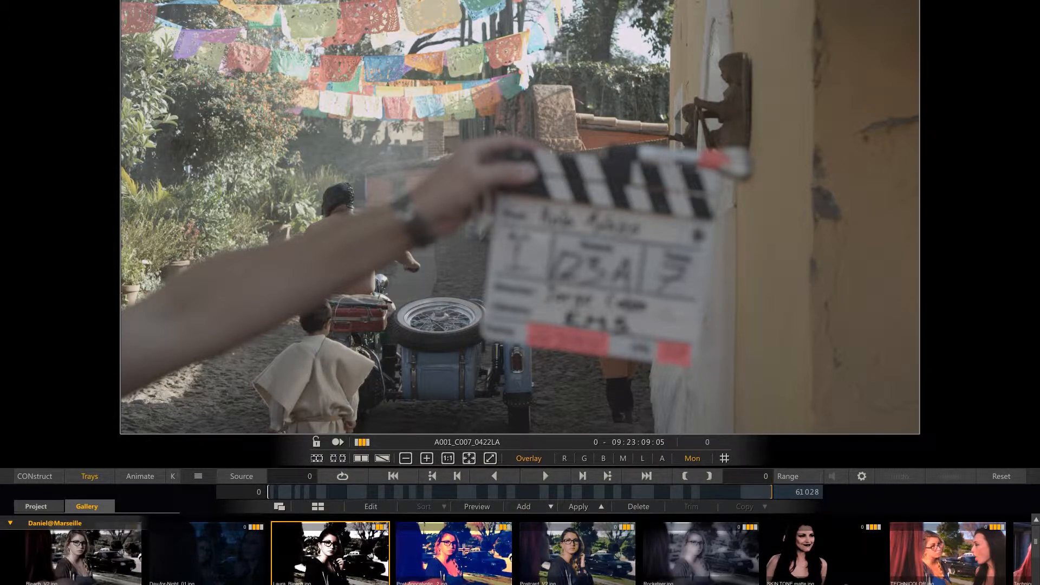
left_click(466, 548)
left_click(566, 556)
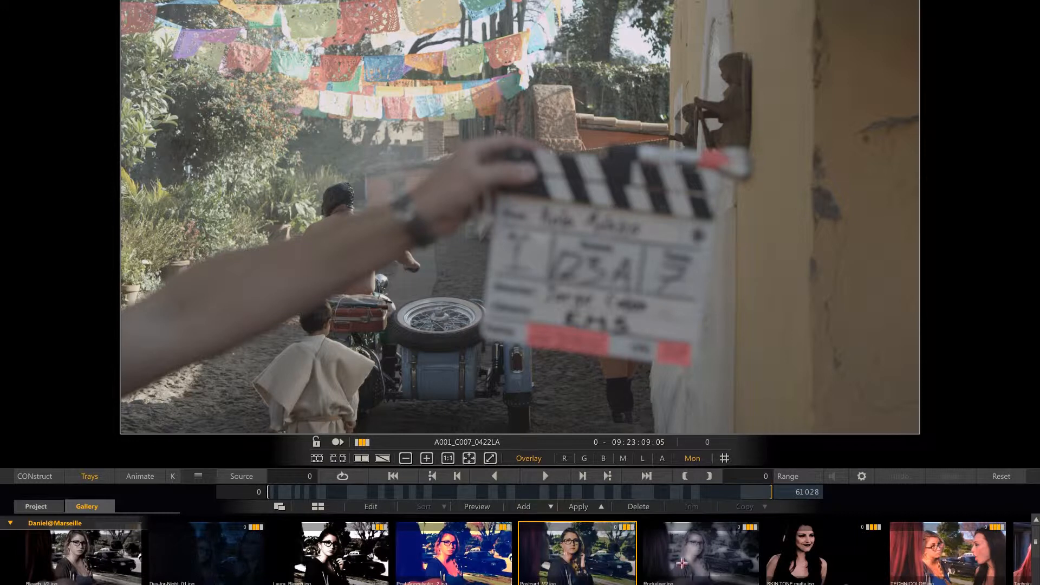
left_click(687, 562)
left_click(795, 558)
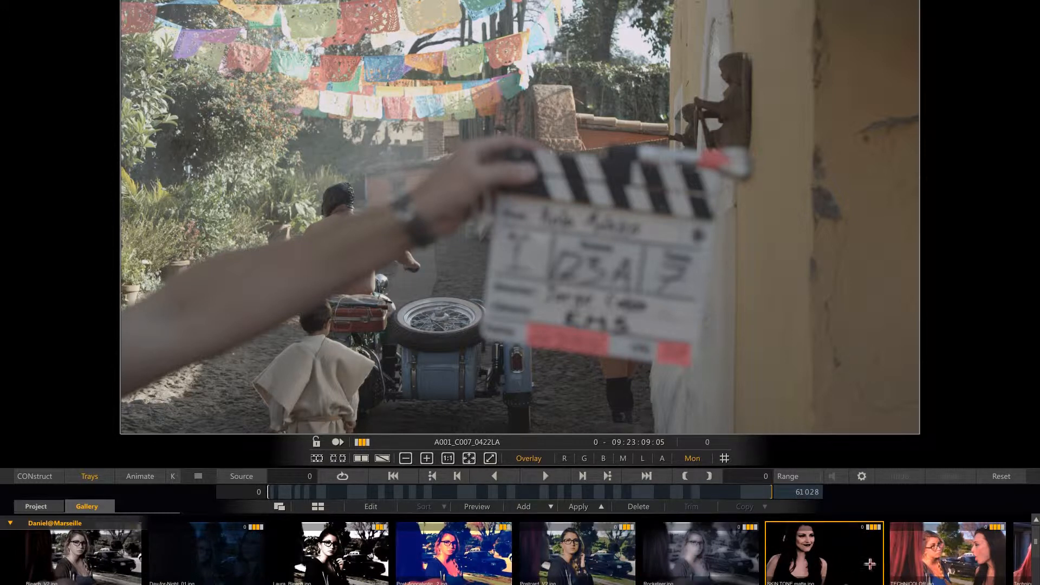
left_click(932, 561)
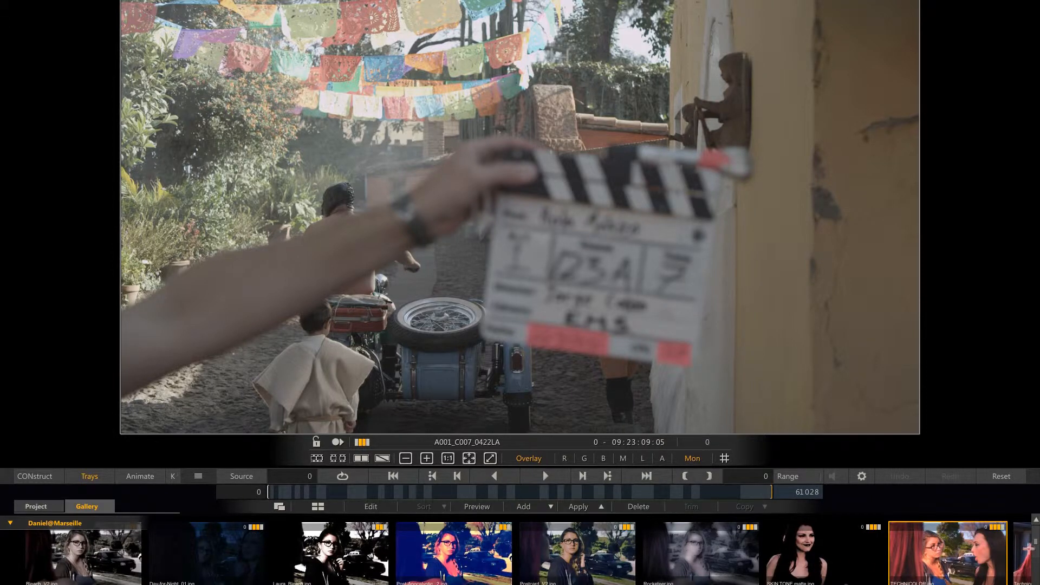
Reveal the current shot's versions and select the first gallery look, the Beach one.
mouse_move(1037, 541)
left_mouse_down()
mouse_move(1037, 574)
mouse_move(1037, 541)
left_mouse_up()
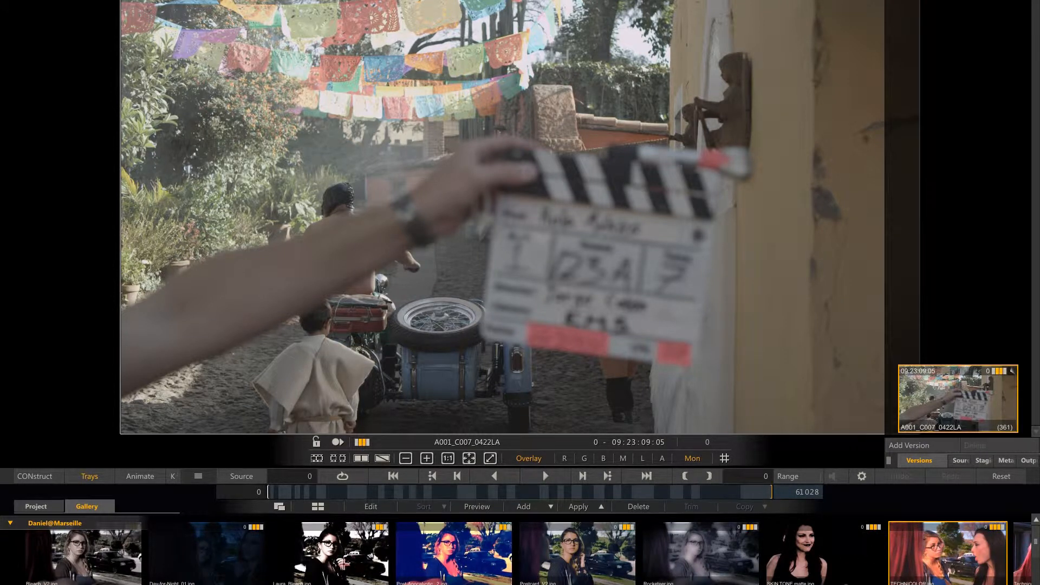
left_click(323, 563)
left_click(260, 562)
left_click(93, 565)
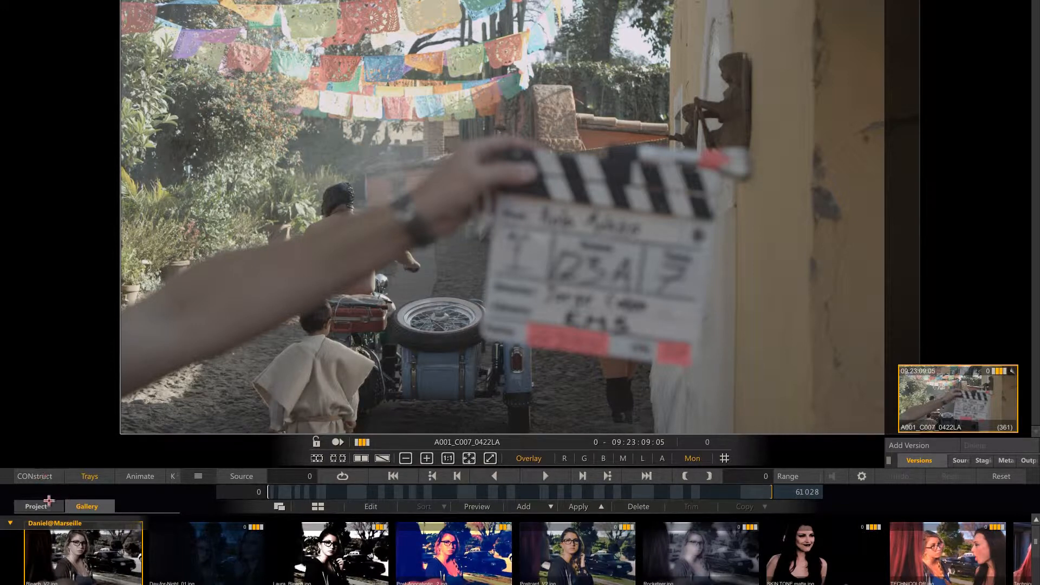
Try the multi-row thumbnail layout on the Project tray and restore the single-row layout.
left_click(48, 501)
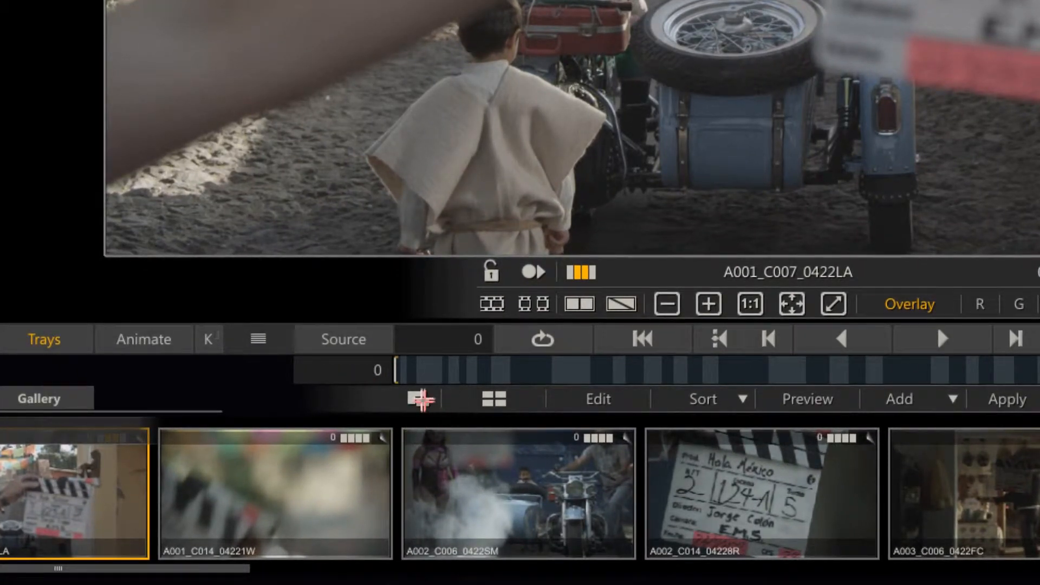
left_click(421, 398)
left_click(501, 400)
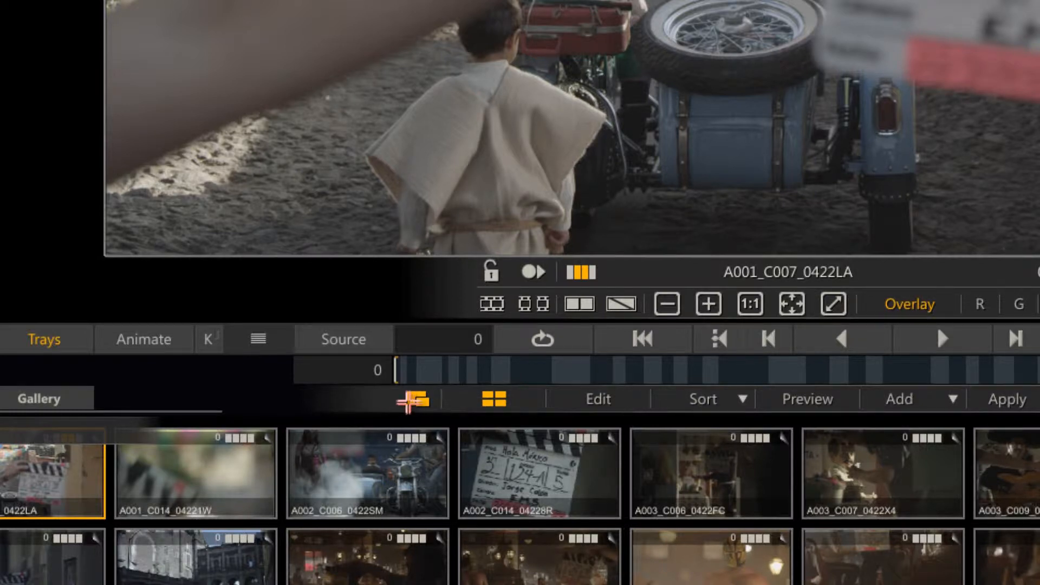
left_click(417, 400)
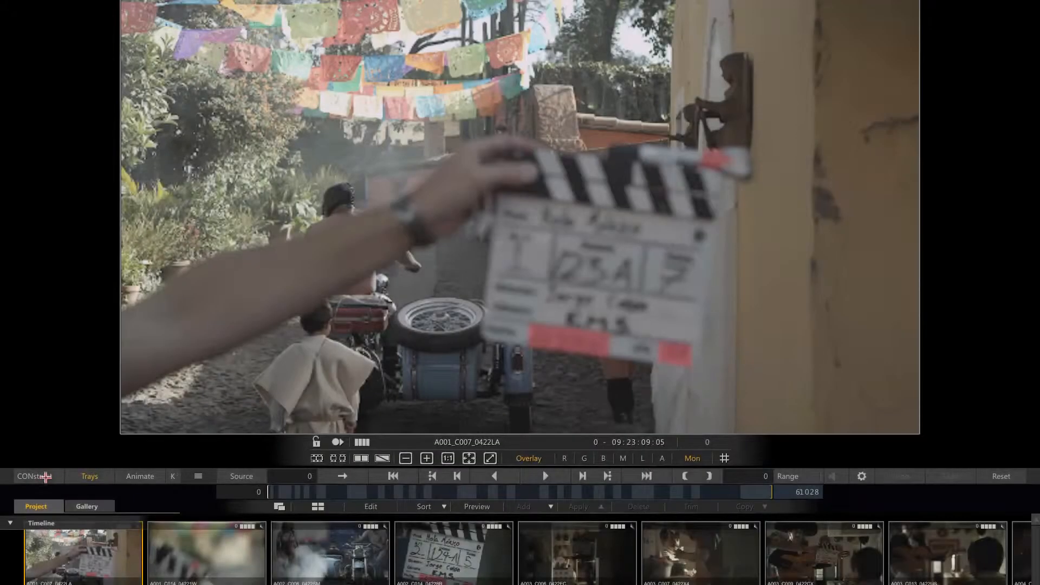
Return to the construct view, browse the Raw media flat timeline and open the Raw media _ reel construct.
left_click(42, 476)
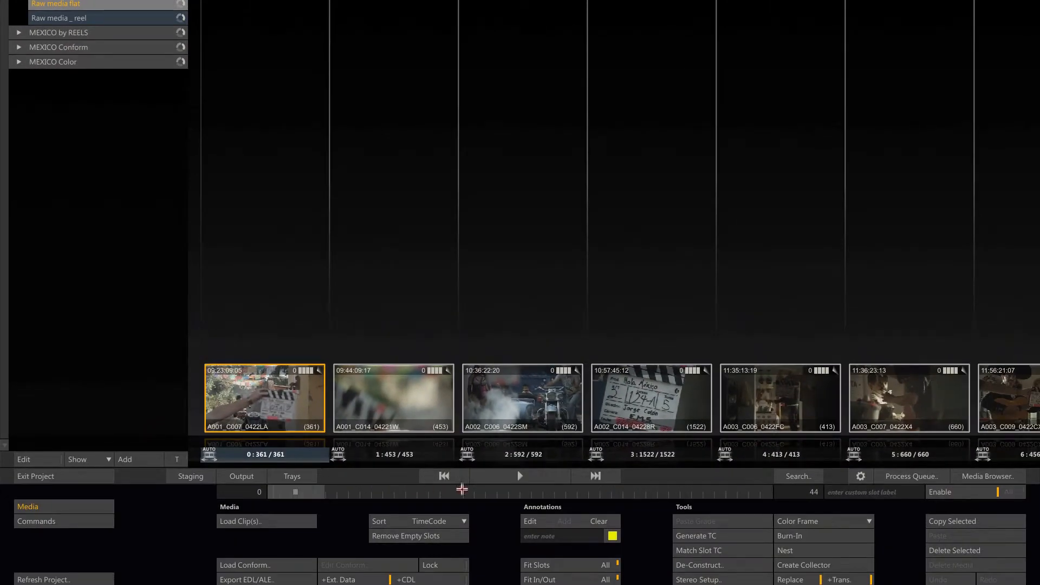
mouse_move(314, 492)
left_mouse_down()
mouse_move(382, 491)
mouse_move(302, 491)
left_mouse_up()
left_click_drag(550, 330, 608, 332)
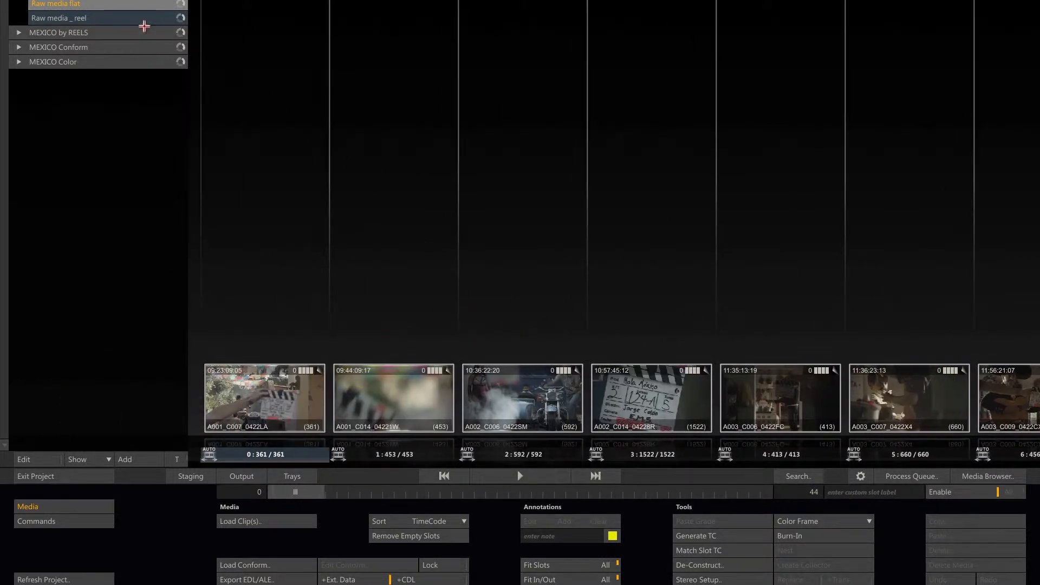
left_click(152, 19)
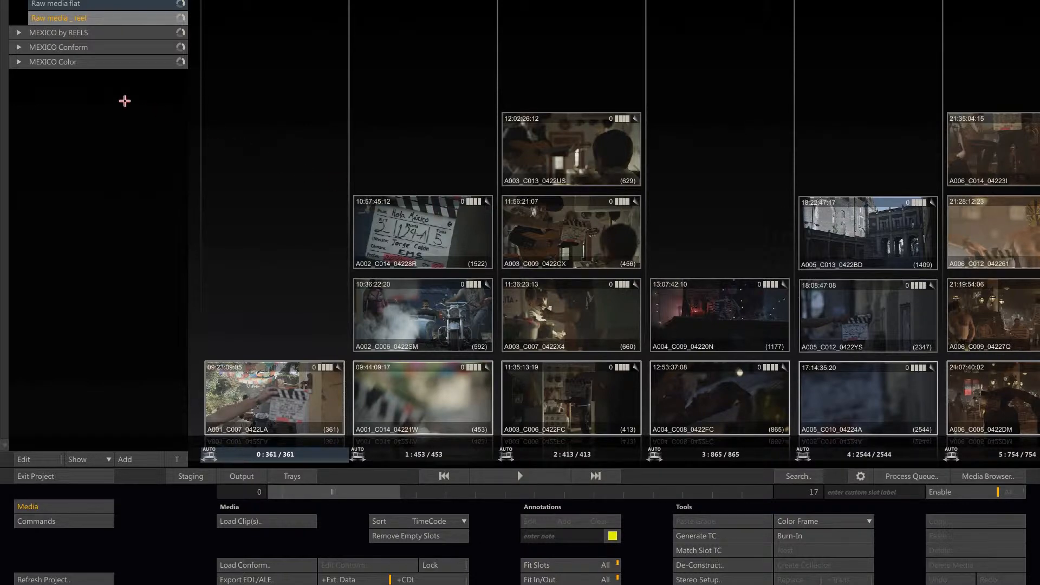
Expand the MEXICO by REELS group and go through its reel constructs, ending on A007.
left_click(13, 32)
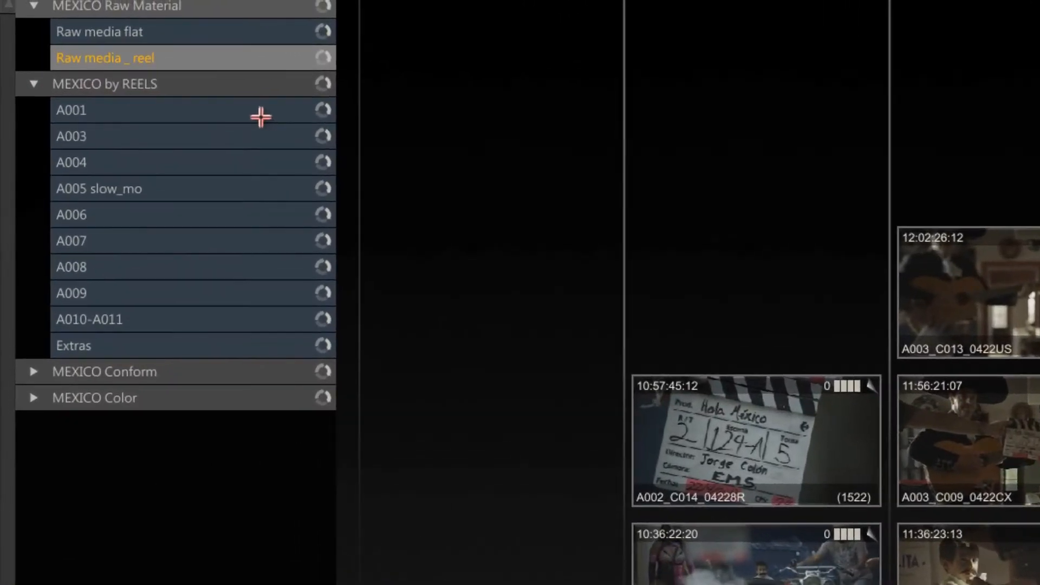
left_click(237, 110)
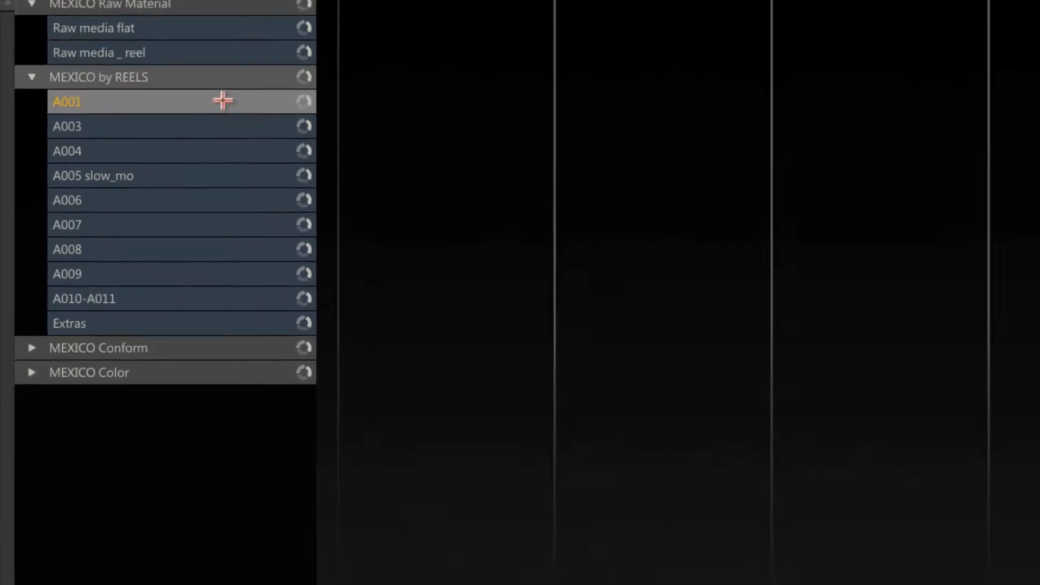
left_click(208, 127)
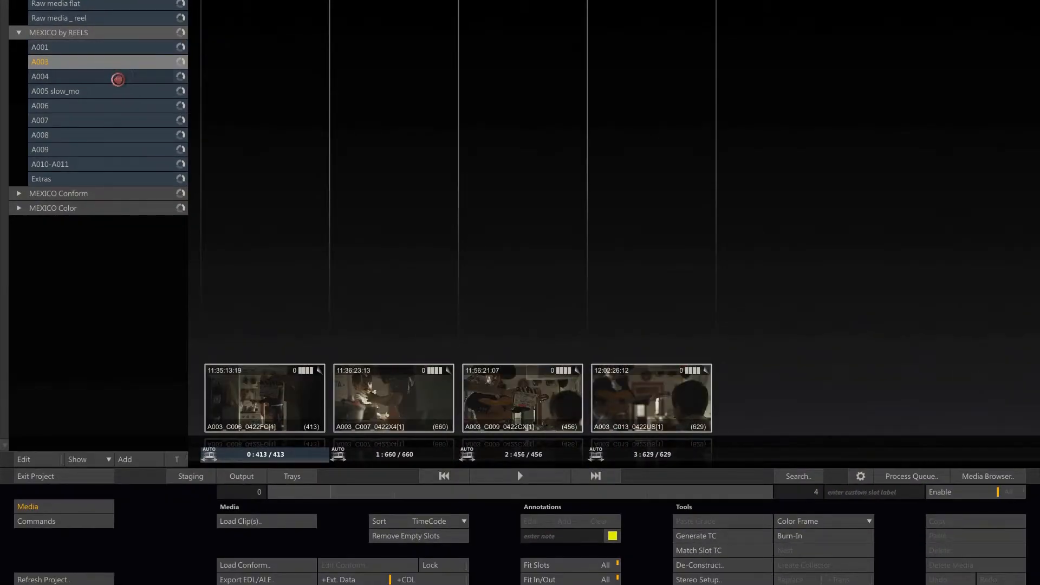
left_click(117, 79)
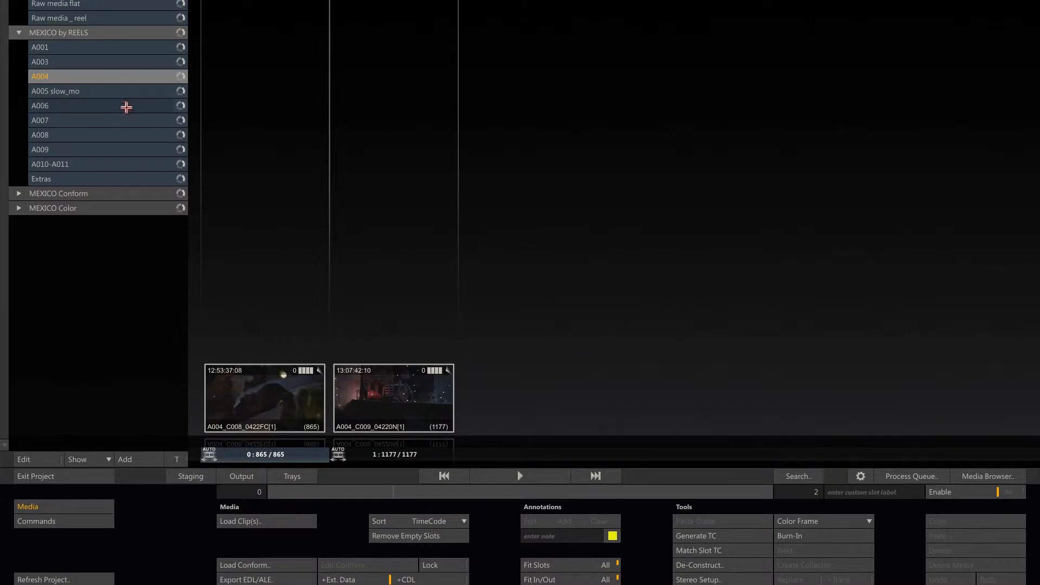
left_click(125, 106)
left_click(125, 123)
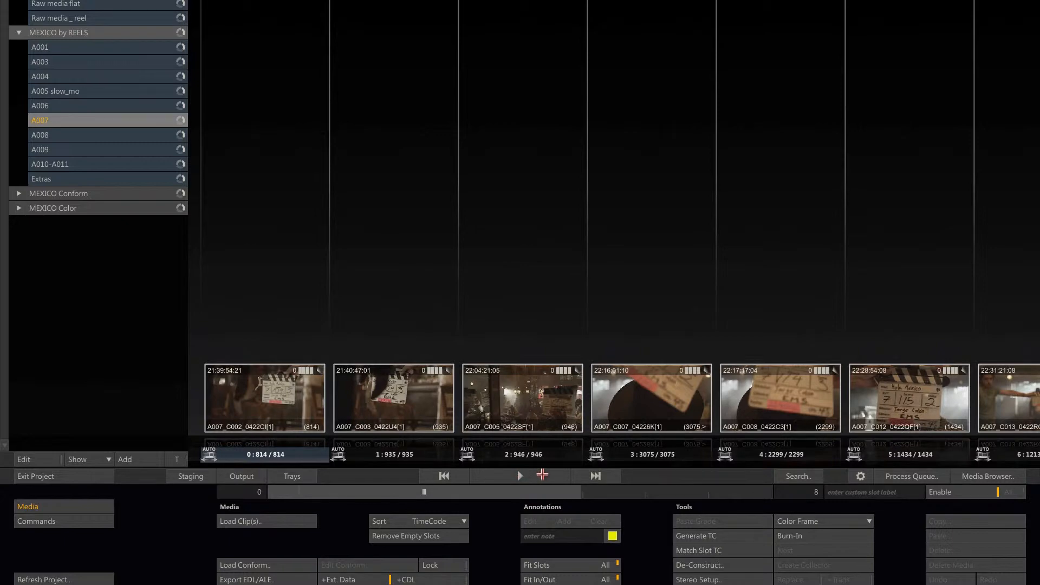
Open construct A007 in the player and inspect the first shot's Resolution and Color settings and its versions.
left_click(525, 474)
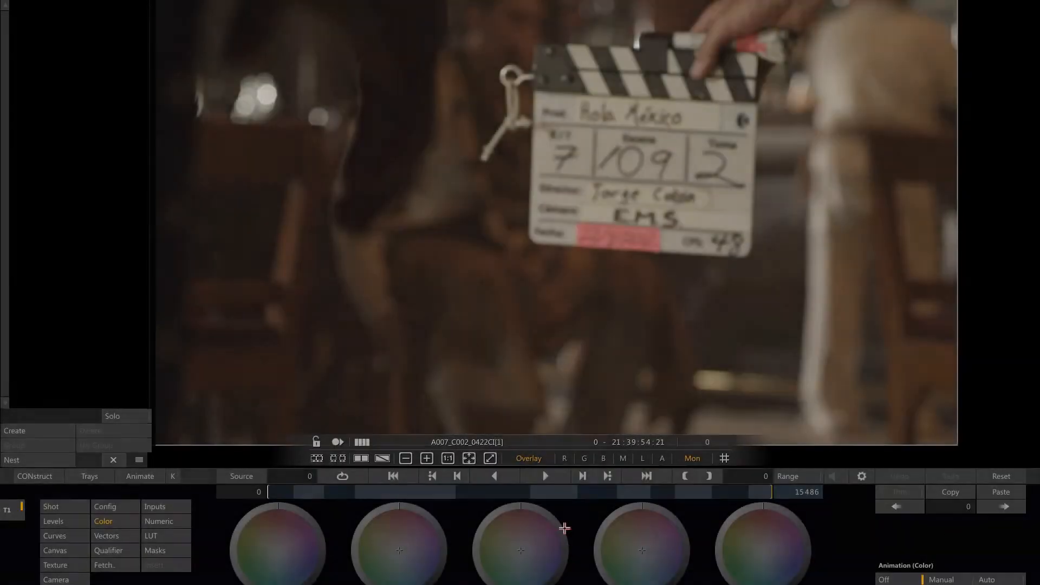
left_click(58, 508)
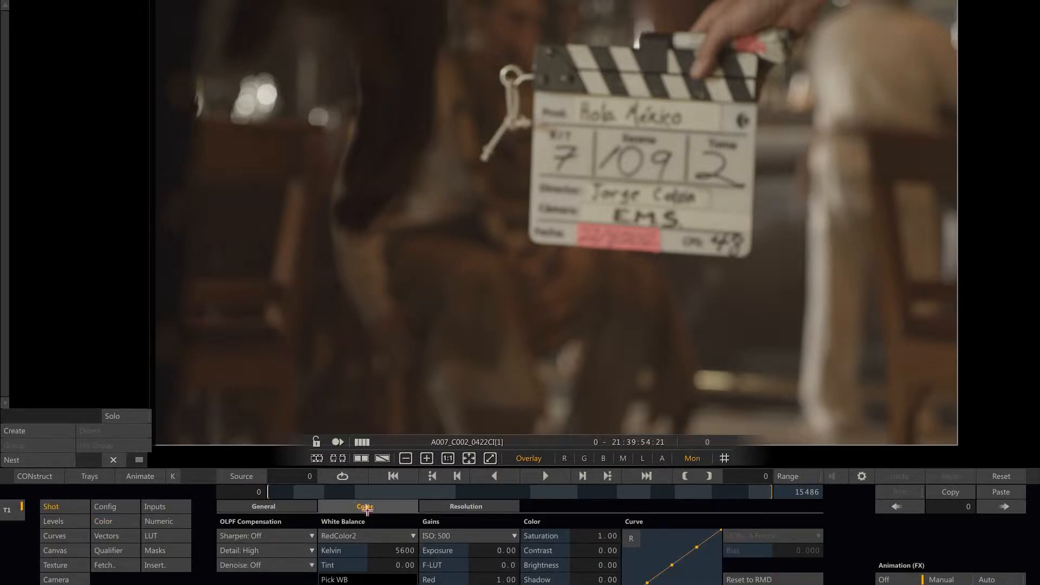
left_click(449, 507)
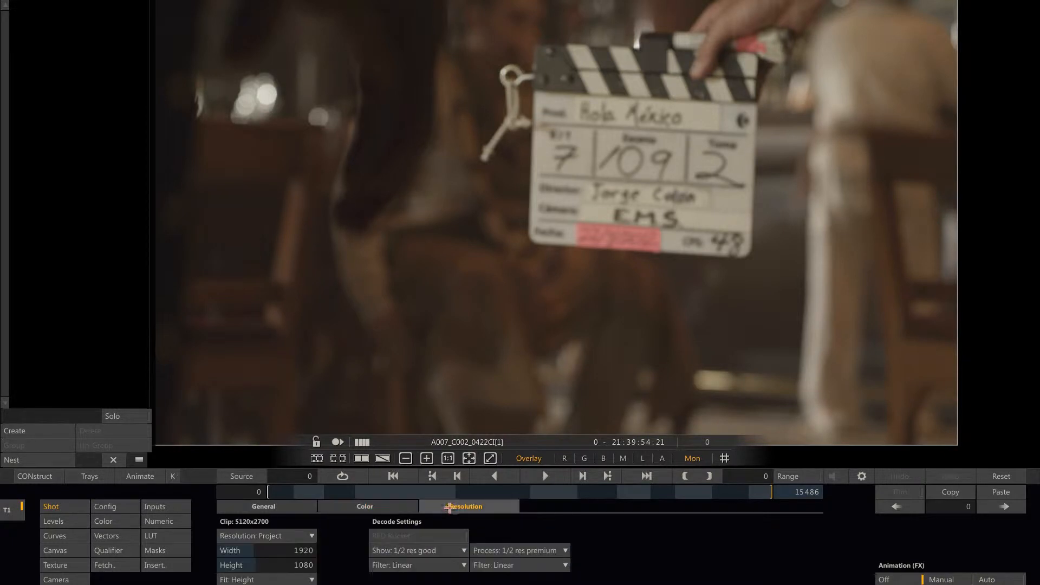
left_click(380, 507)
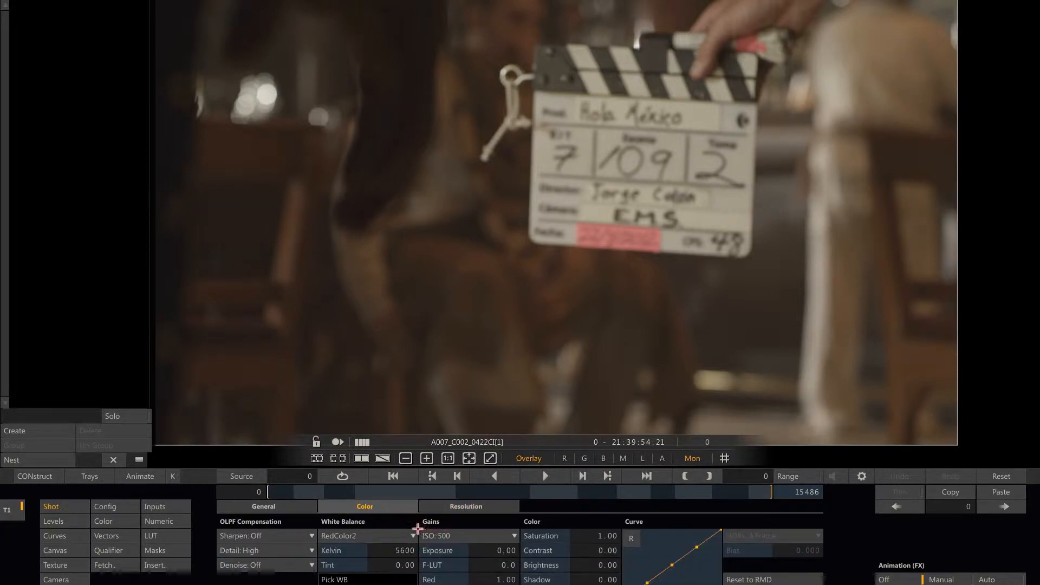
mouse_move(932, 455)
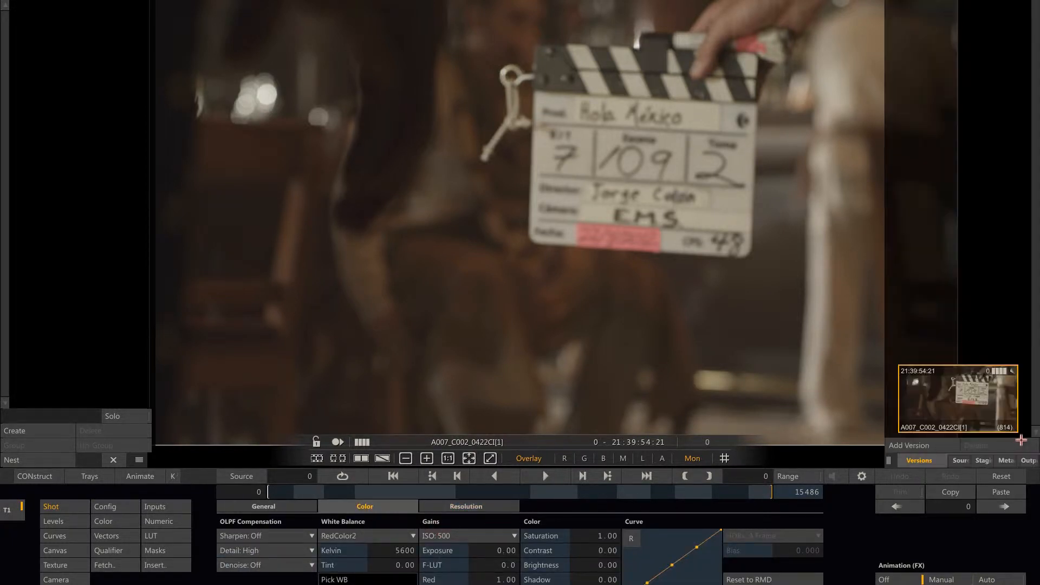
Add a second version of the shot, set its color space to RedColor3 and choose a gamma curve.
left_click(921, 446)
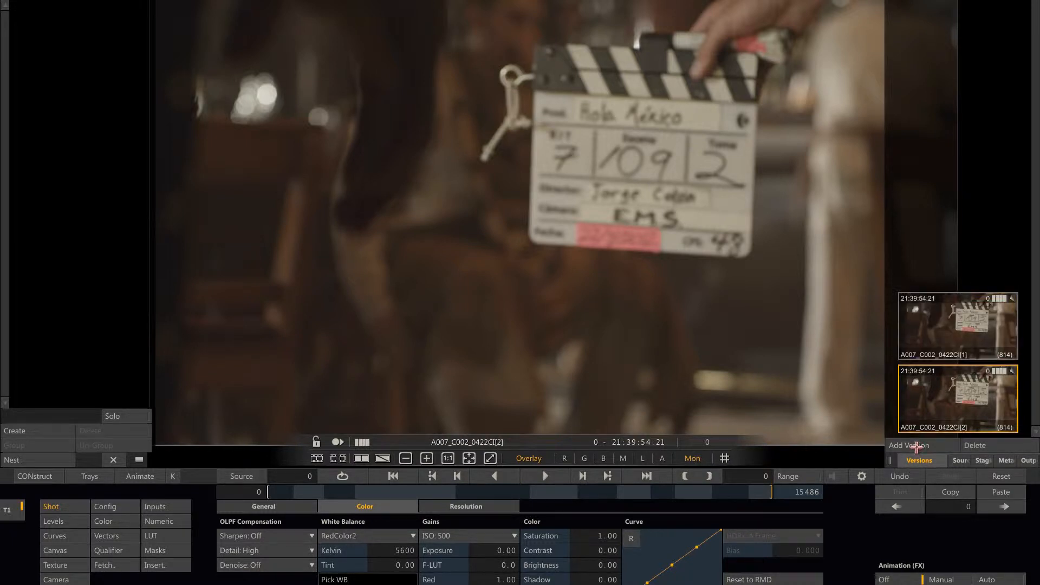
left_click(400, 535)
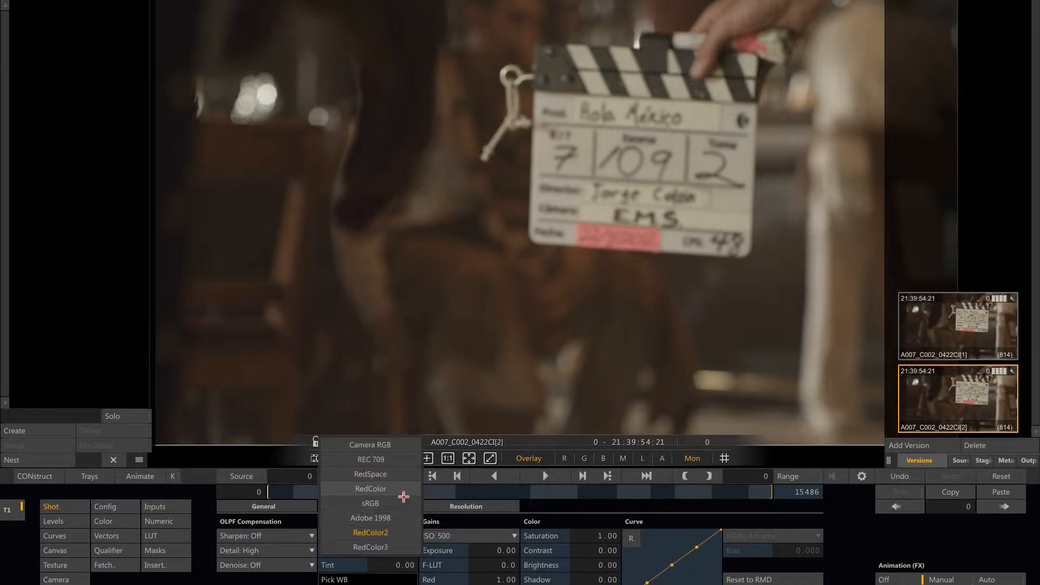
left_click(388, 547)
left_click(379, 584)
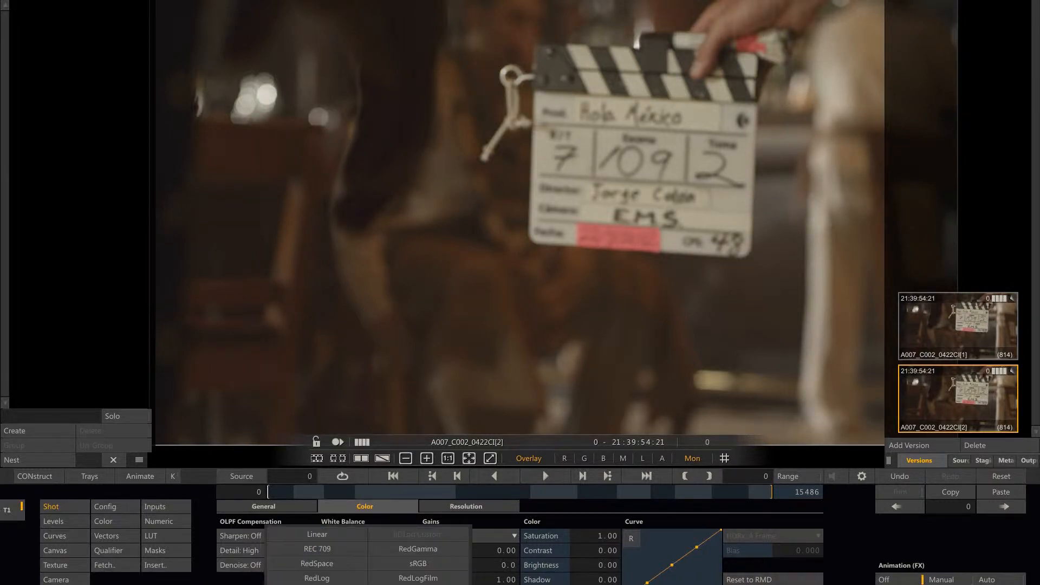
left_click(417, 584)
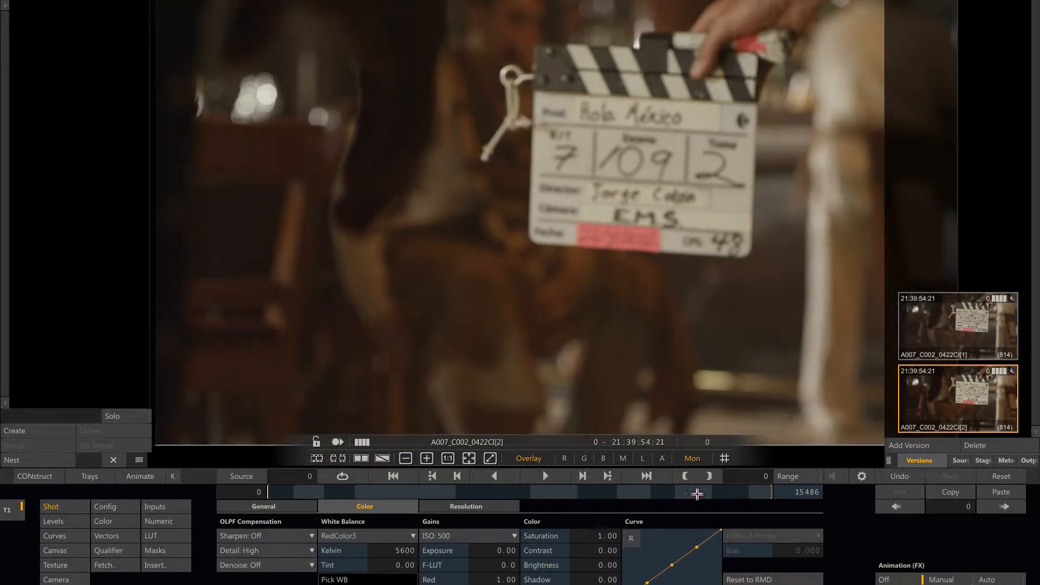
Add a third version of the shot and set its gains to ISO 125 with an exposure of 1.00.
left_click(904, 445)
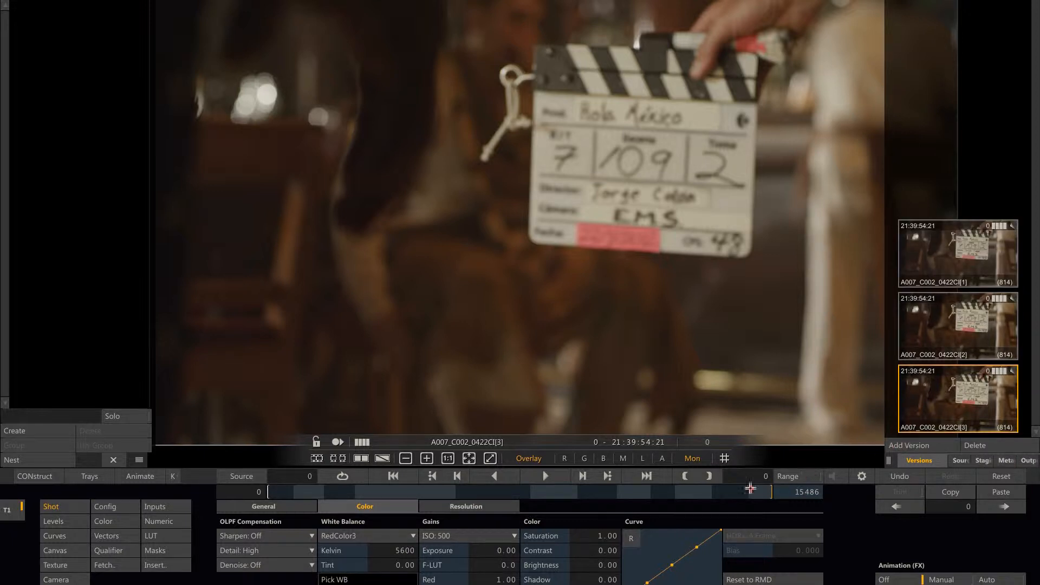
left_click(481, 536)
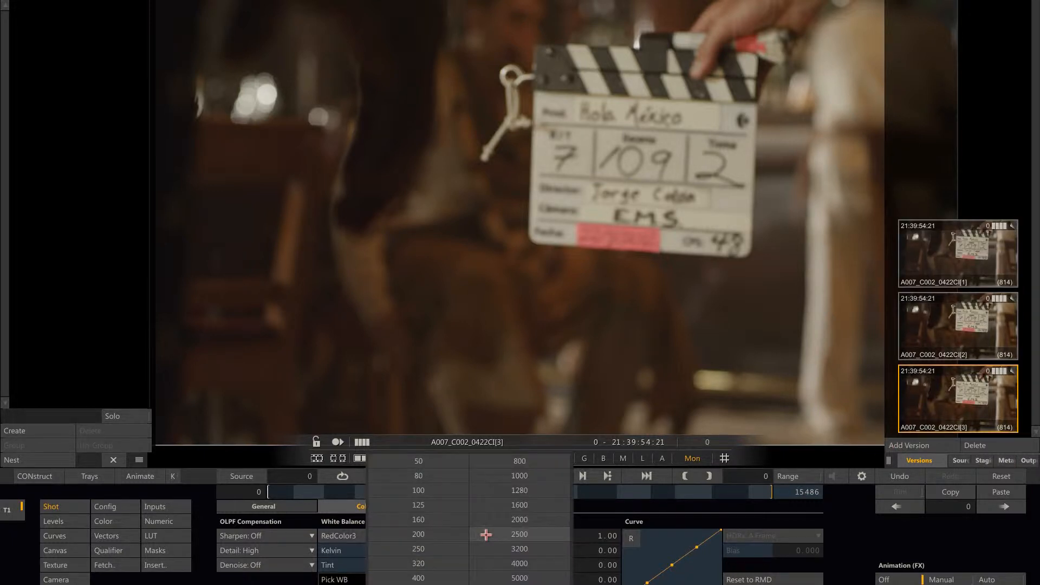
left_click(451, 505)
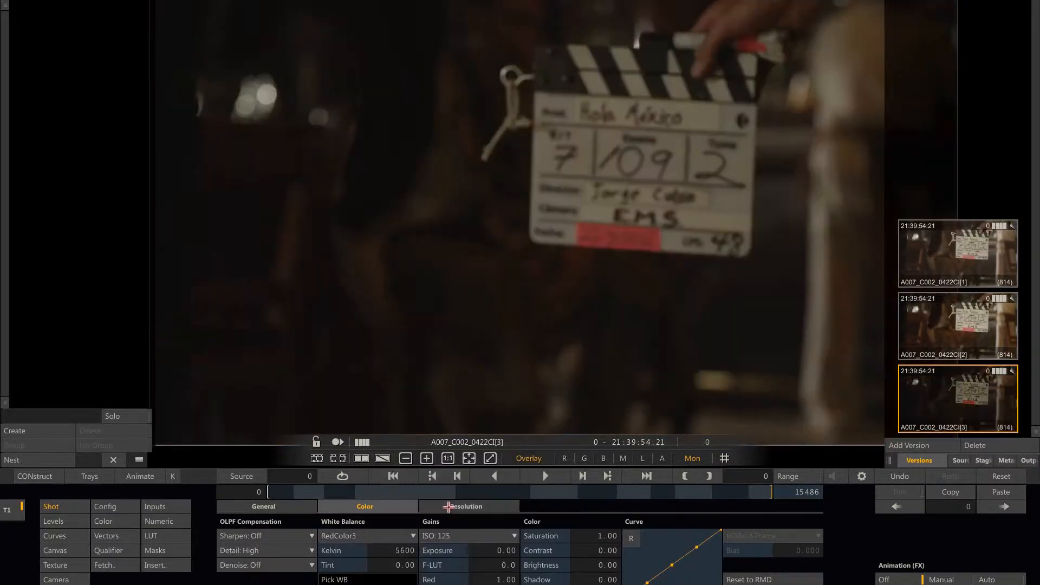
left_click(500, 550)
left_click(432, 442)
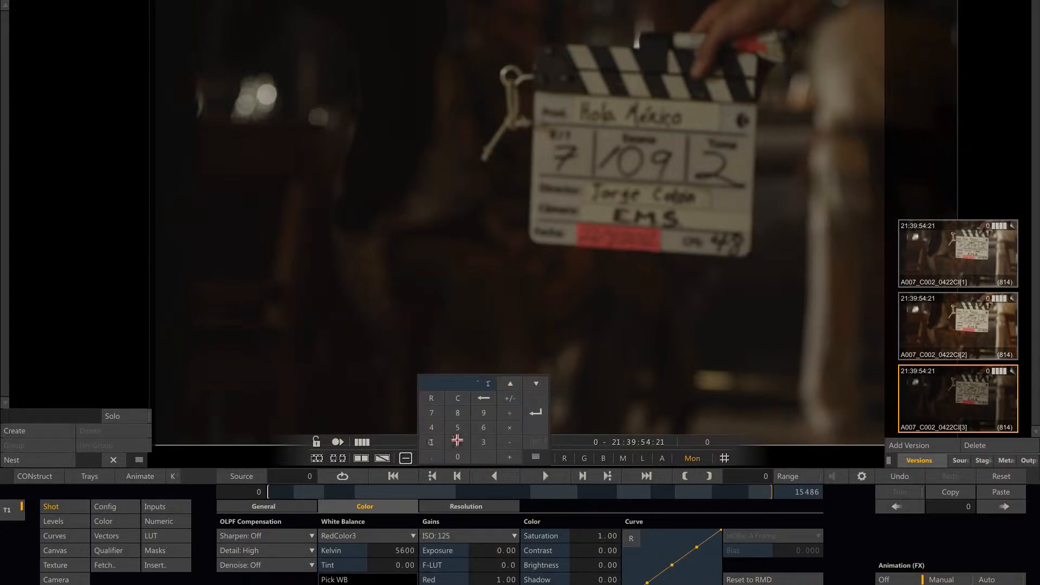
left_click(539, 425)
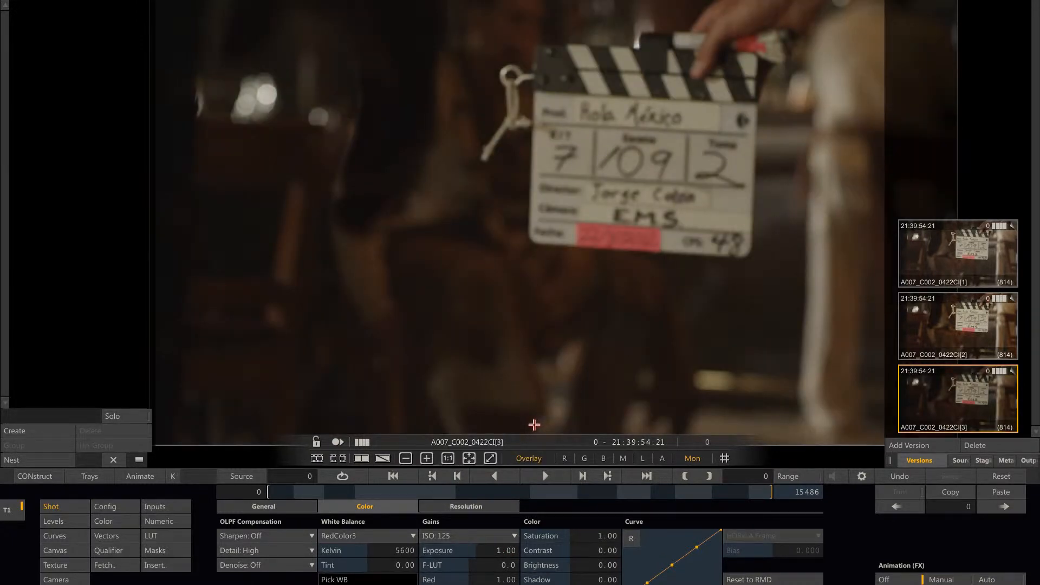
Add a fourth version with saturation 1.11 and brightness 0.18, and add a fifth version based on it.
left_click(900, 444)
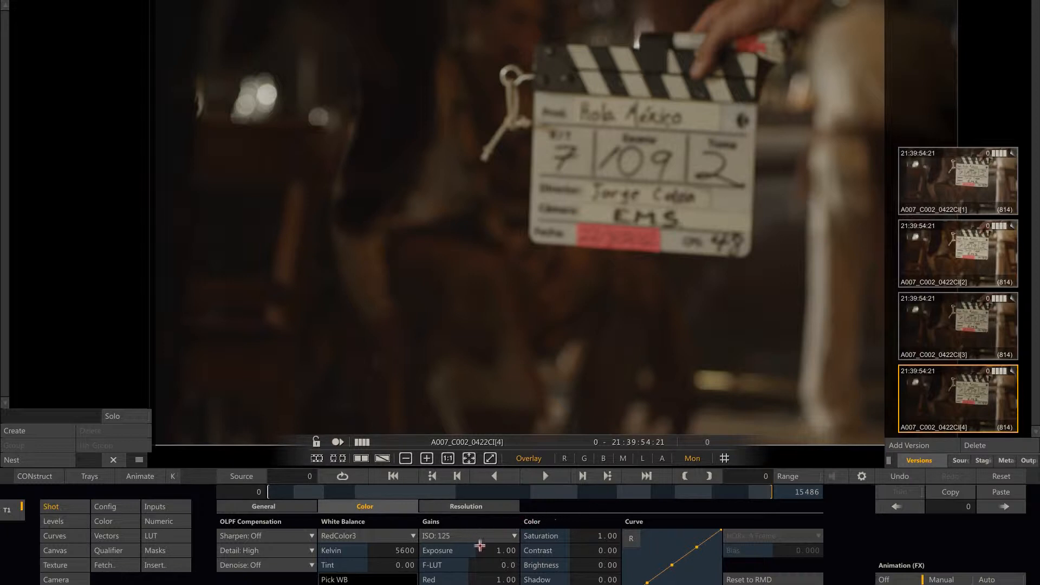
left_click_drag(589, 535, 600, 561)
left_click_drag(589, 564, 594, 564)
left_click(922, 445)
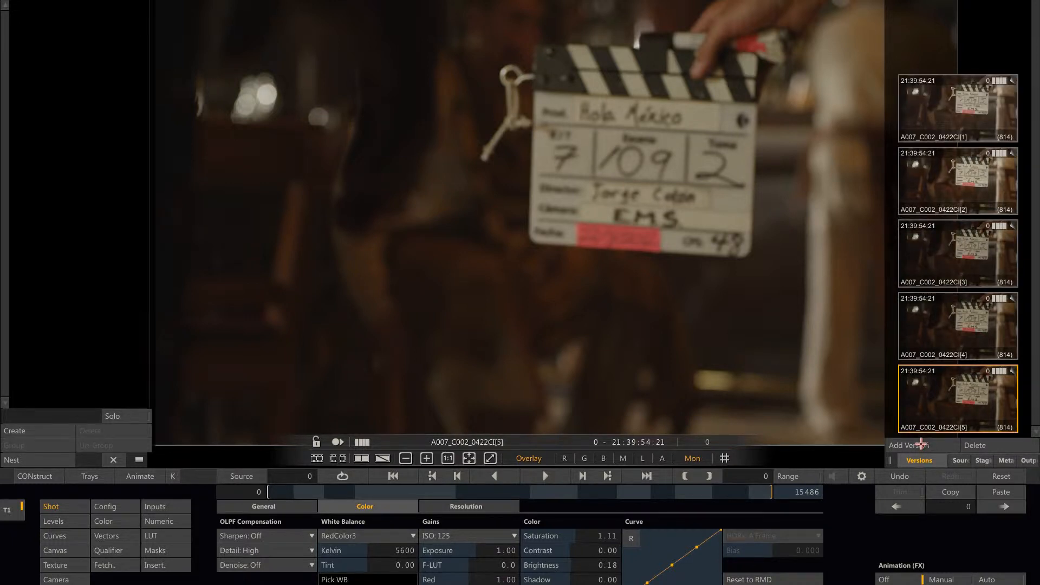
Compare the five versions of shot A007_C002 with one another, ending on version 4.
left_click(944, 341)
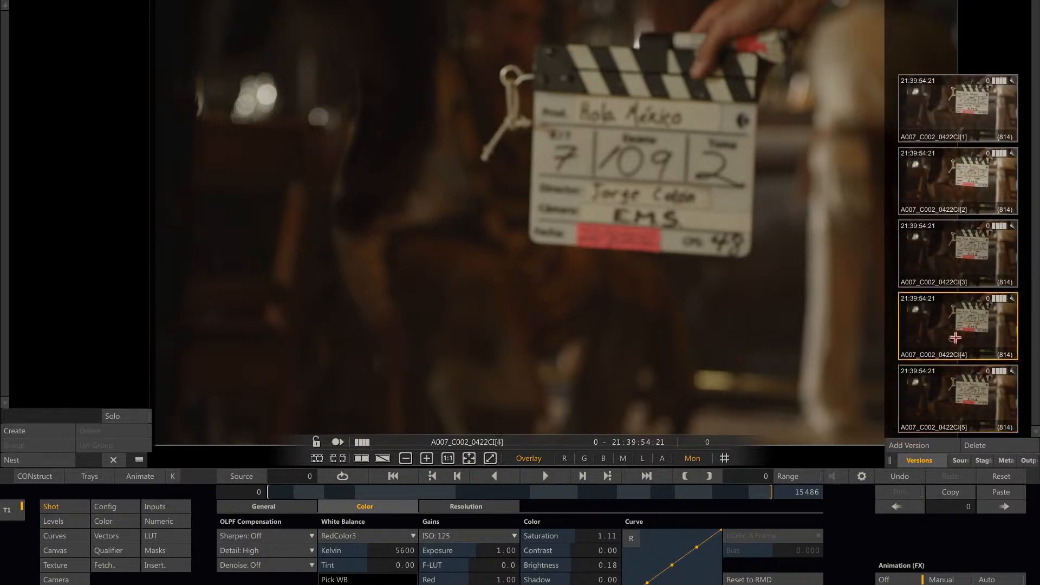
left_click(955, 270)
left_click(943, 193)
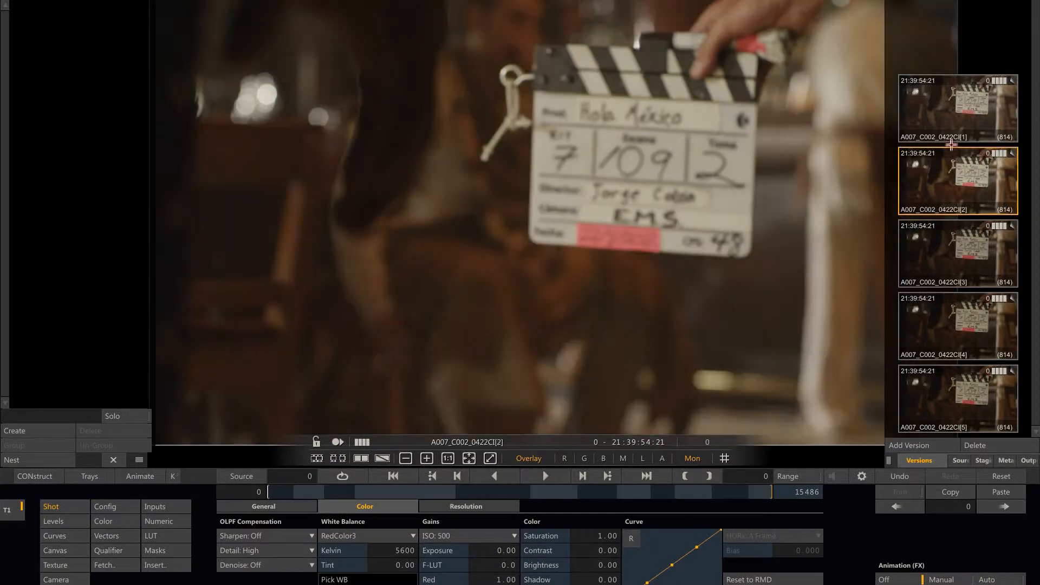
left_click(945, 119)
left_click(927, 178)
left_click(937, 247)
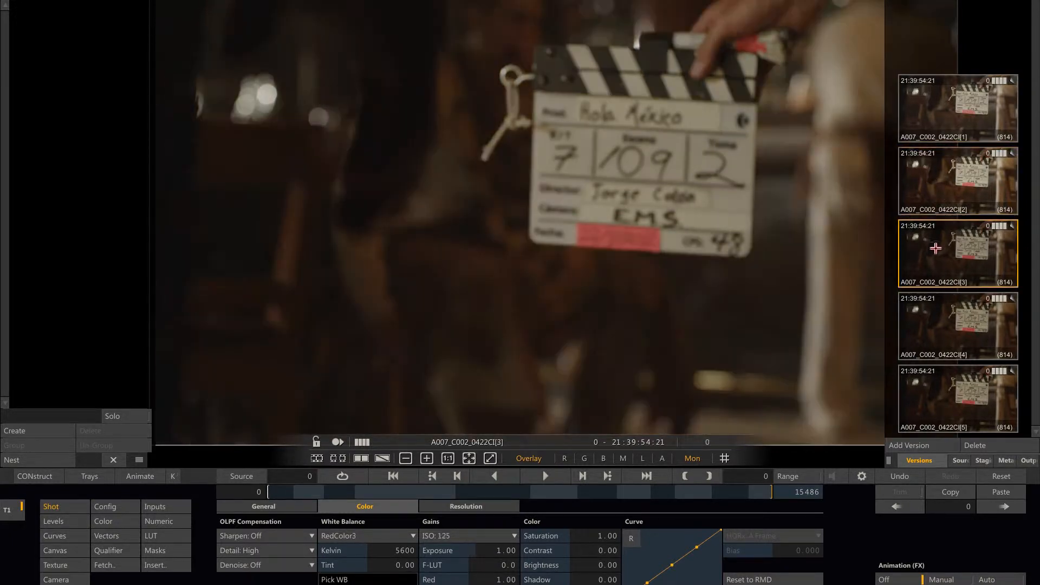
left_click(937, 186)
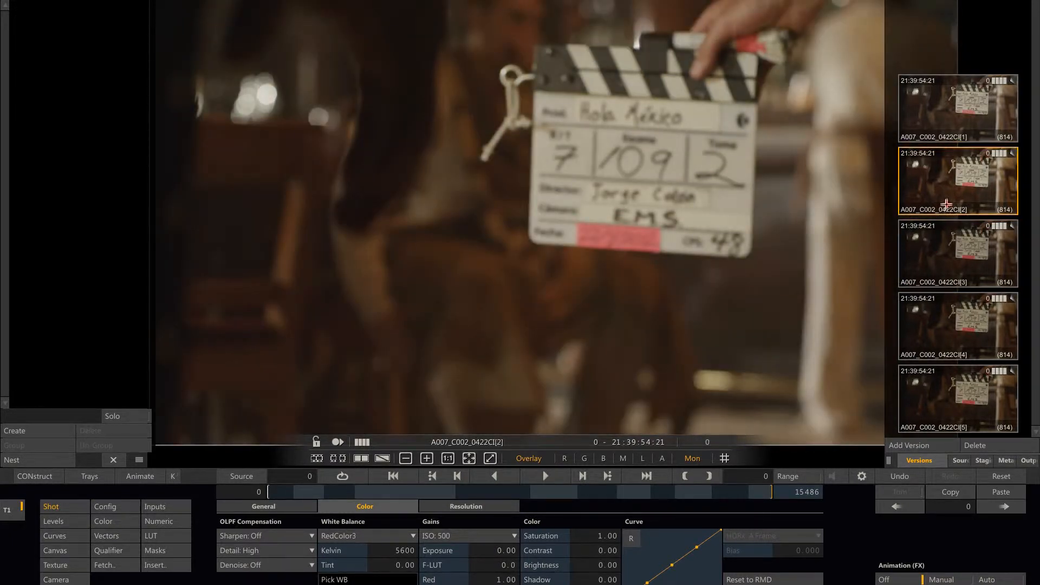
left_click(934, 312)
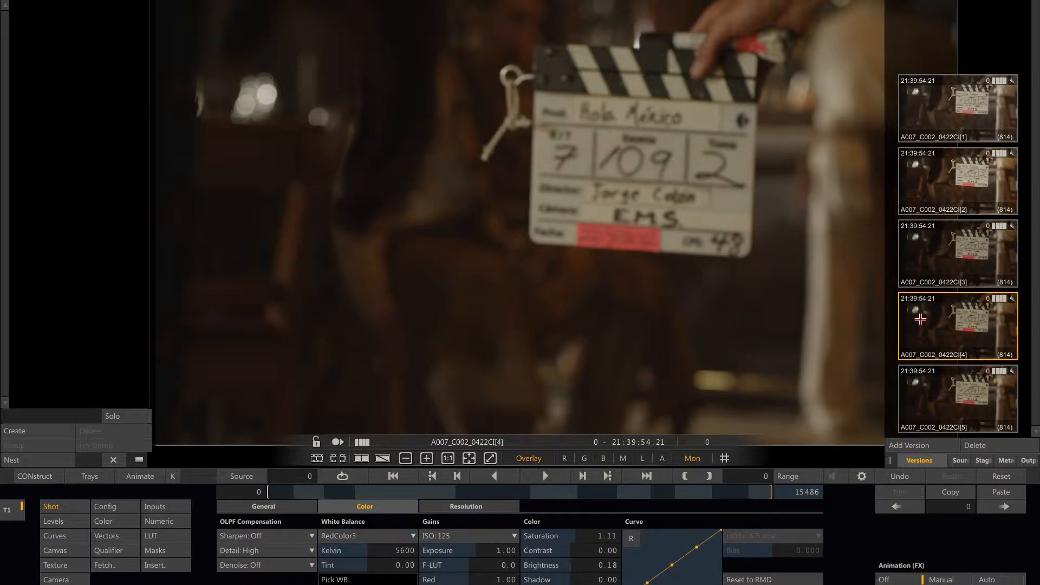
Attach a green note reading OK to version 4 of the shot.
key("n")
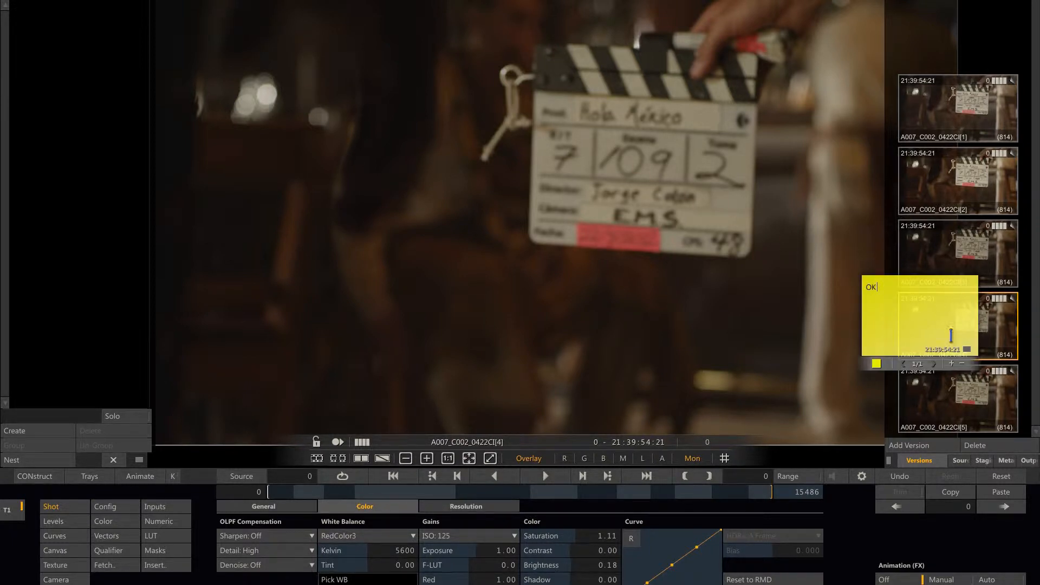
left_click(878, 363)
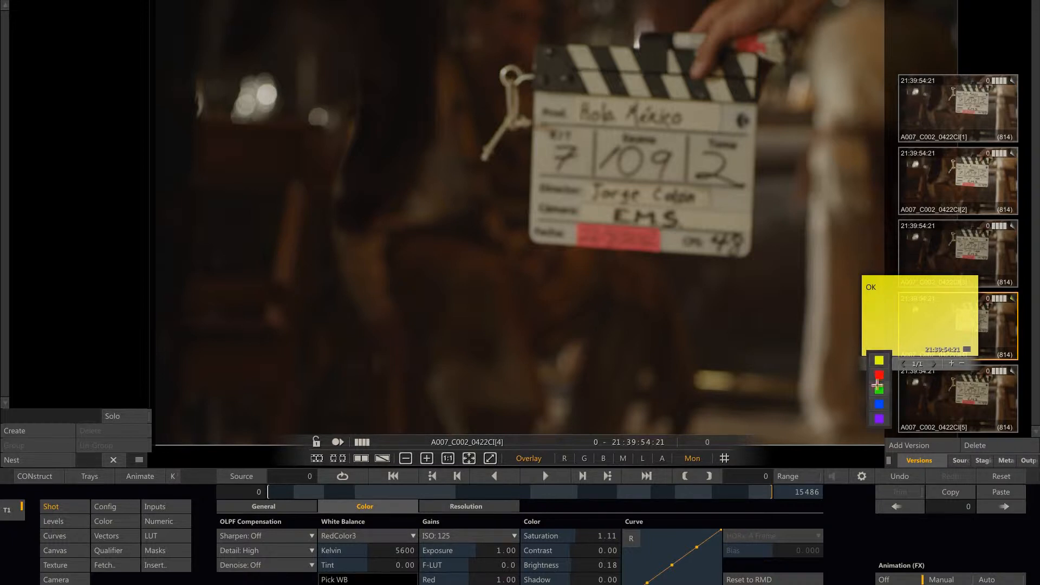
left_click(878, 388)
left_click(872, 389)
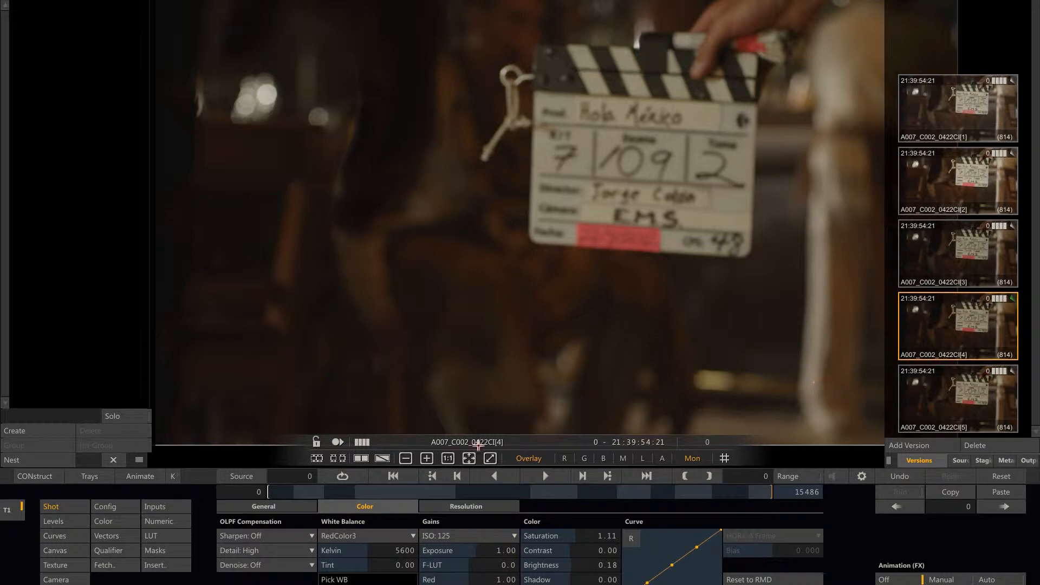
Copy the current shot's grade to all other Timeline shots in the multi-row Project tray and scrub the timeline to check them.
left_click(96, 477)
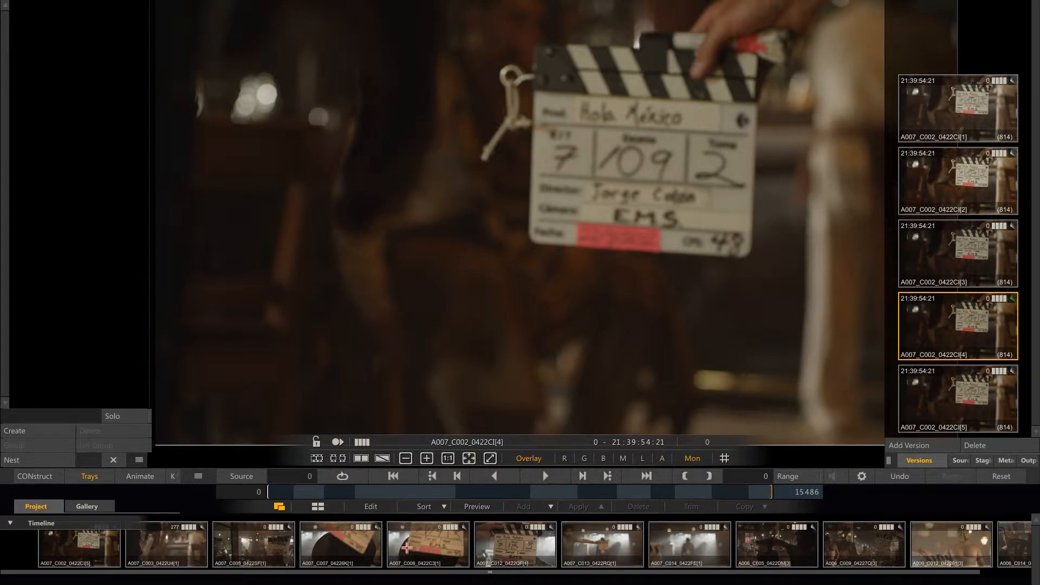
left_click(319, 507)
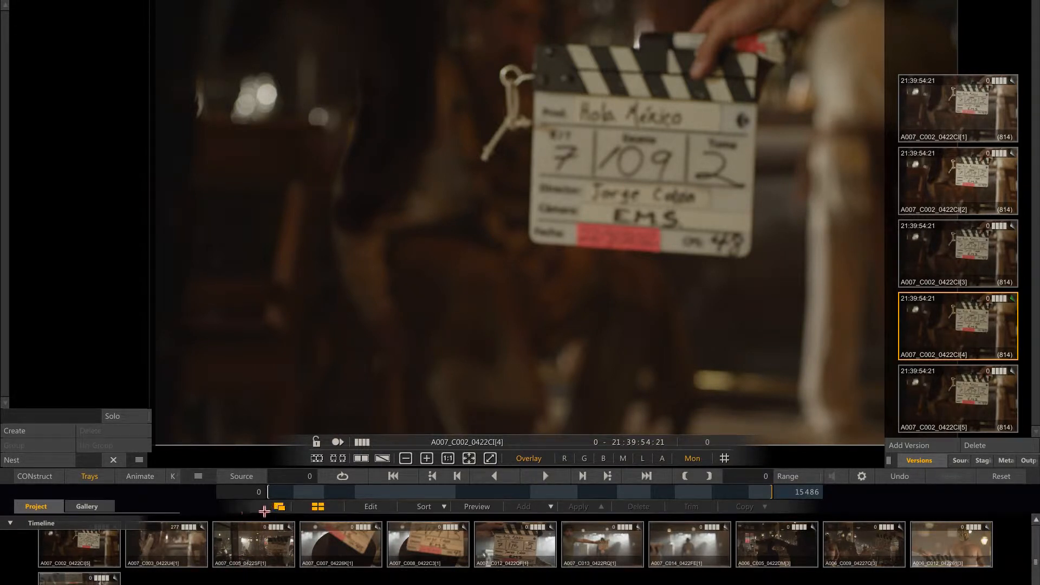
left_click(28, 537)
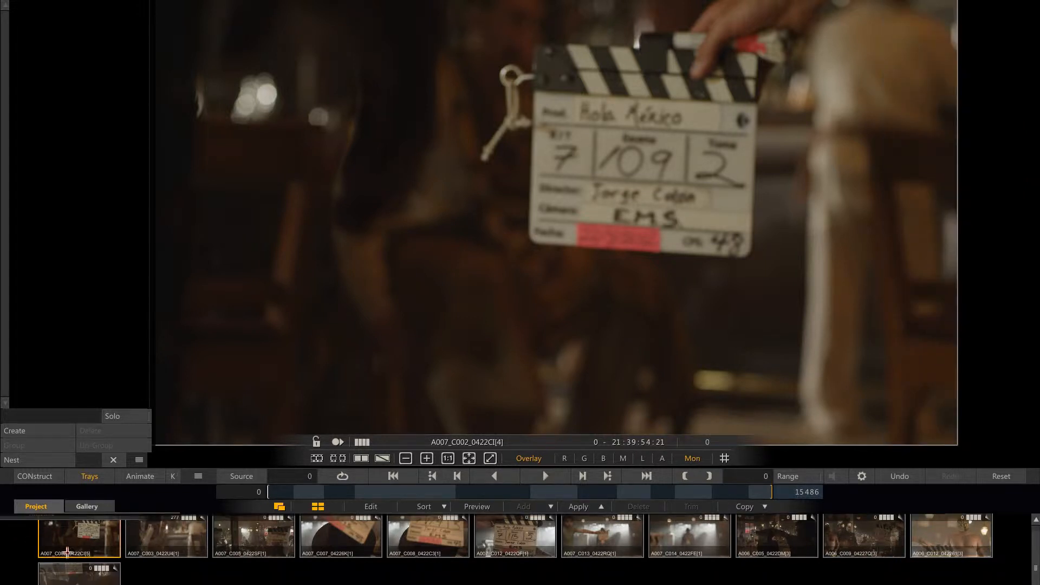
left_click_drag(24, 541, 1021, 584)
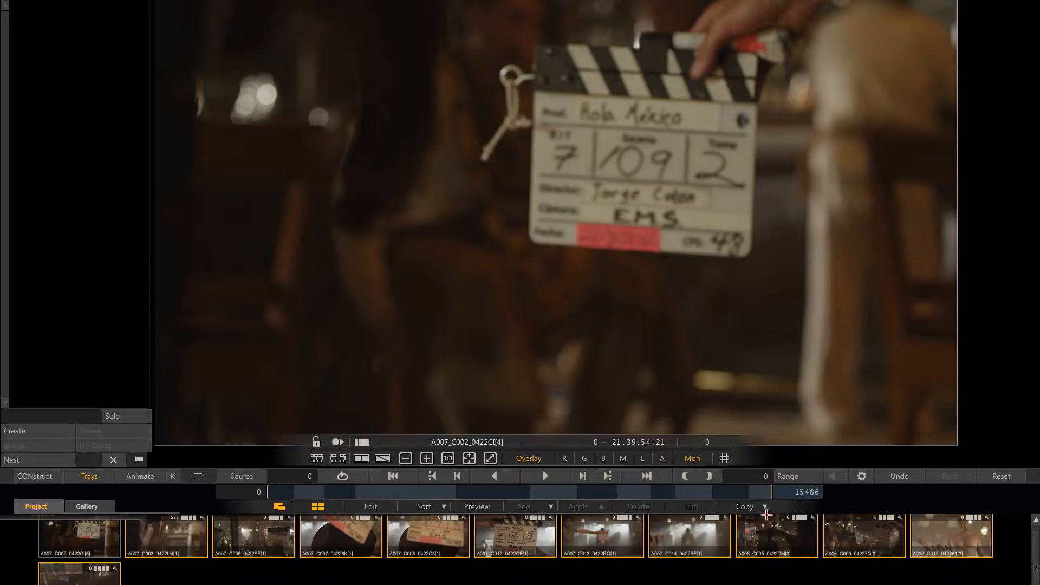
left_click(764, 506)
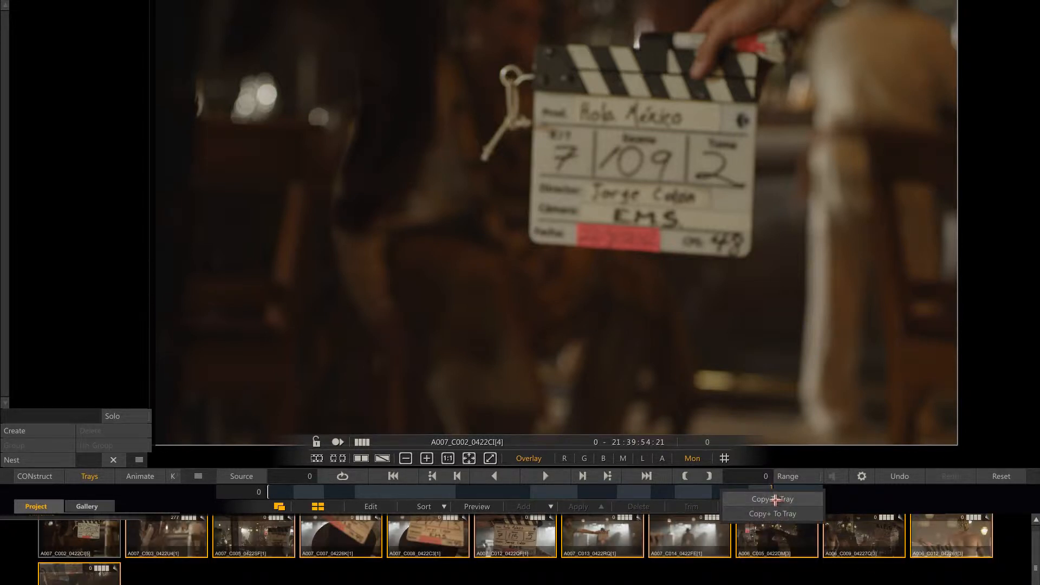
left_click(774, 499)
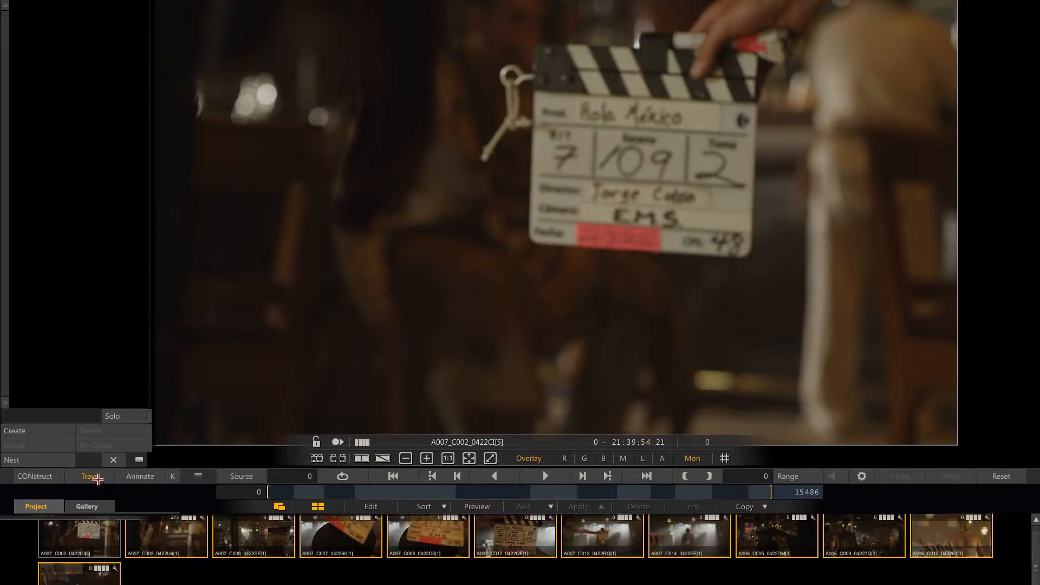
left_click(94, 478)
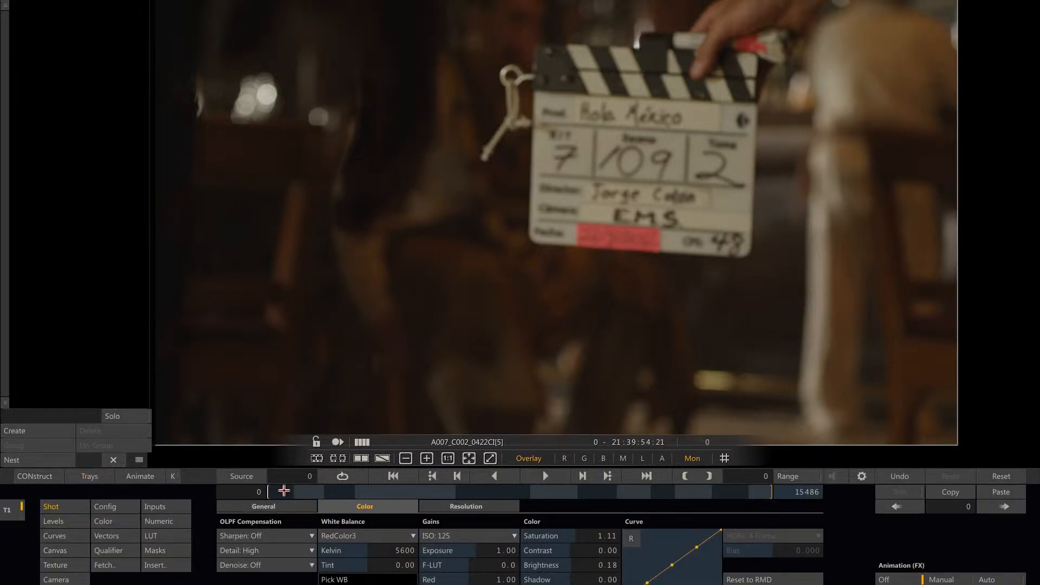
left_click_drag(284, 491, 487, 492)
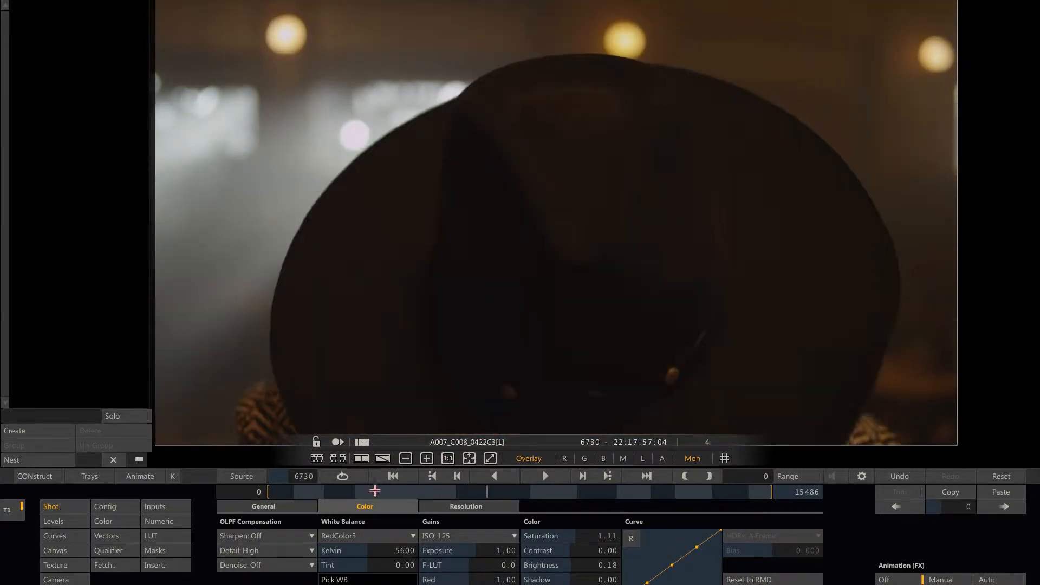
Enlarge the Project tray and add a group named BACKLIGHT to it.
left_click(101, 475)
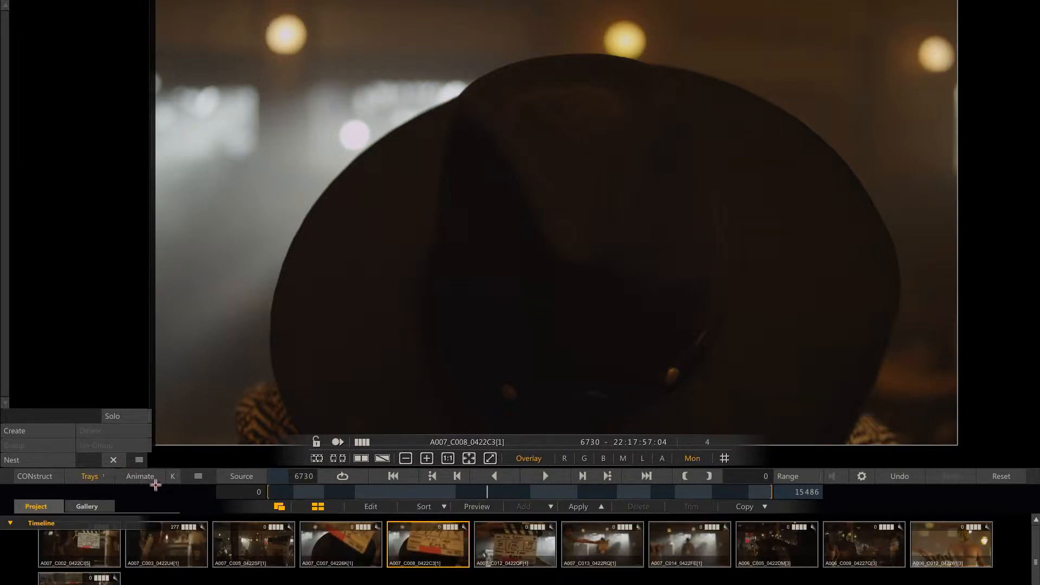
left_click_drag(200, 469, 216, 382)
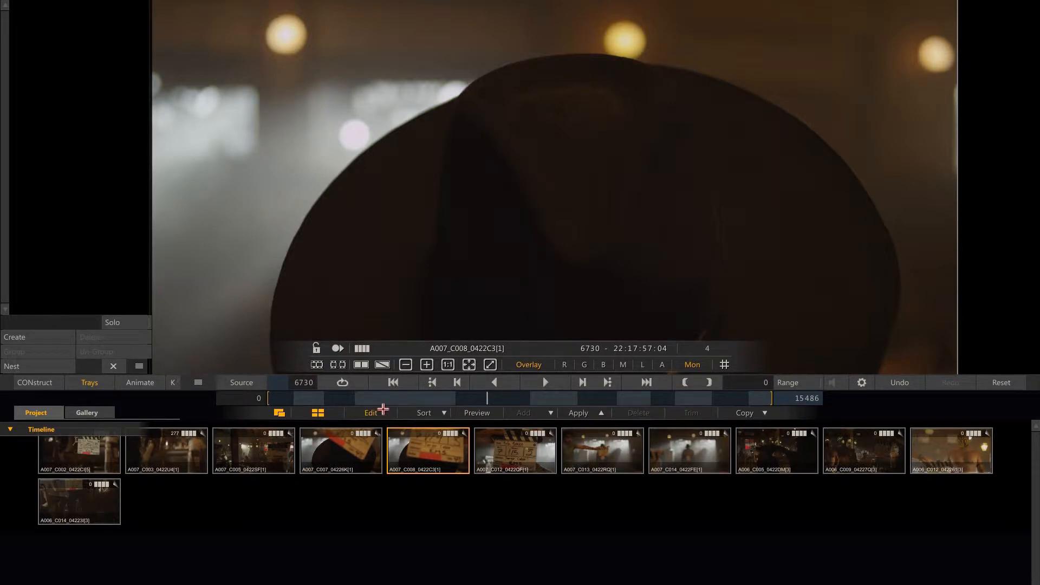
left_click(551, 412)
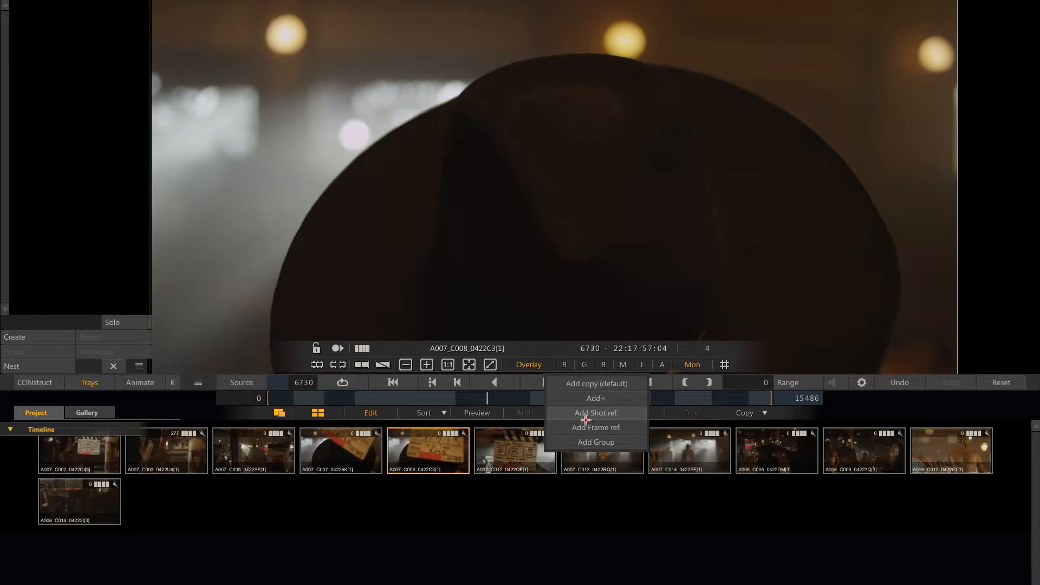
left_click(586, 442)
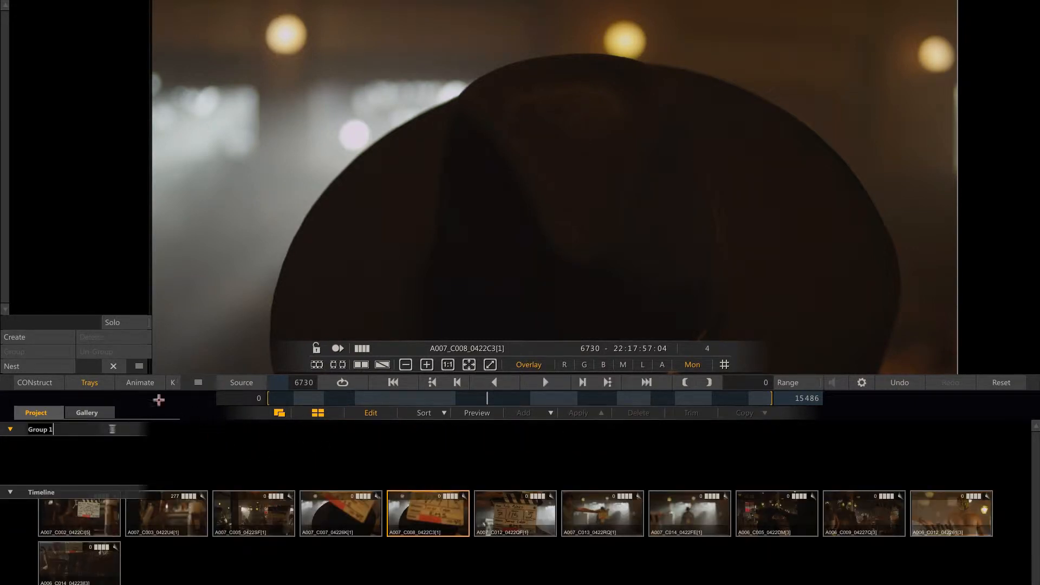
key("BackSpace")
key("Return")
Add shots A007_C014 and A007_C013 to the BACKLIGHT group as shot references.
left_click(551, 413)
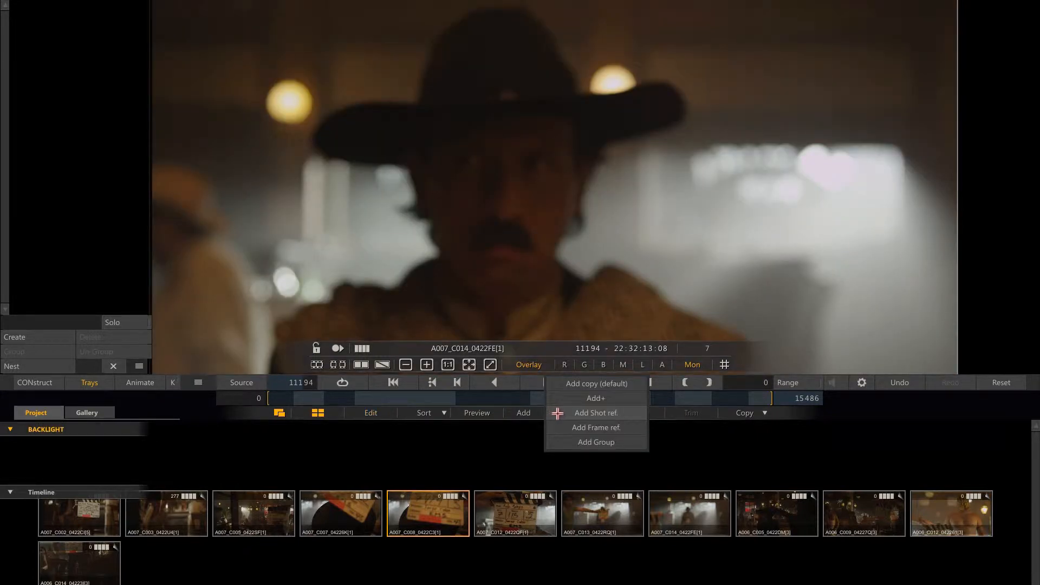
left_click(581, 415)
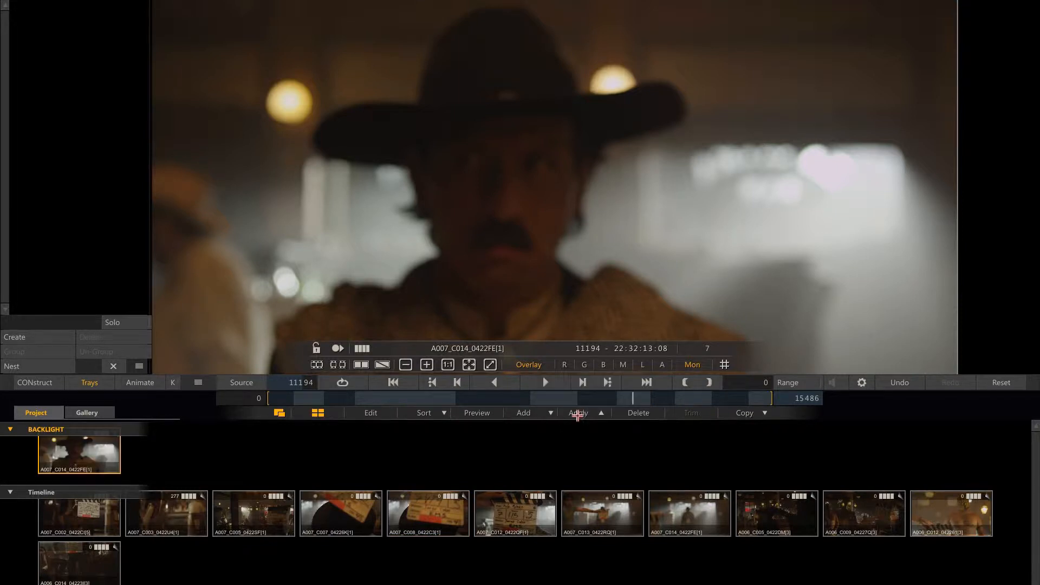
key("Up")
left_click(552, 413)
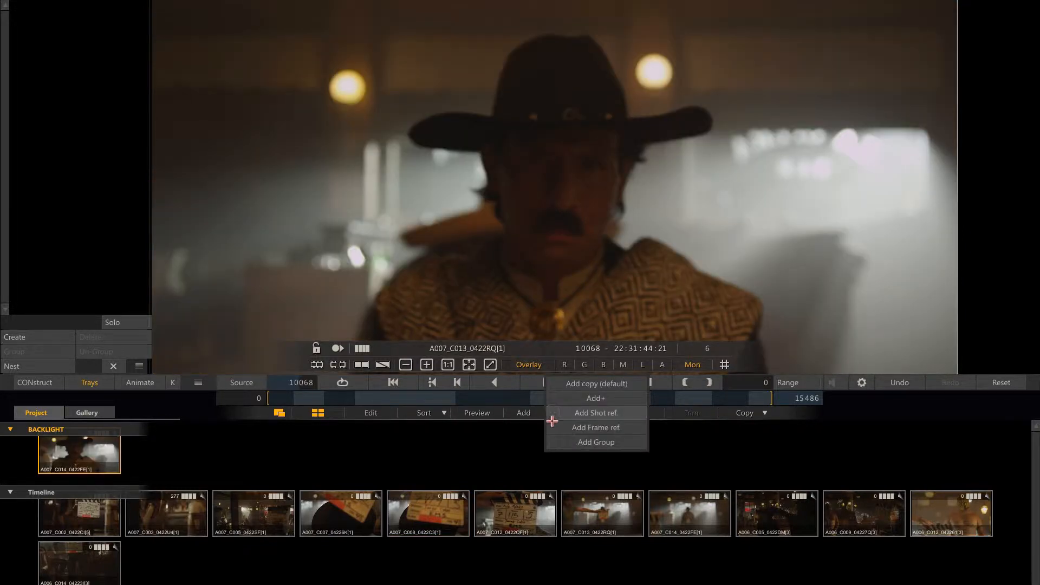
left_click(579, 412)
Add shots A007_C012 and A007_C008 to the BACKLIGHT group as shot references and view the grouped shots.
key("Up")
left_click(545, 414)
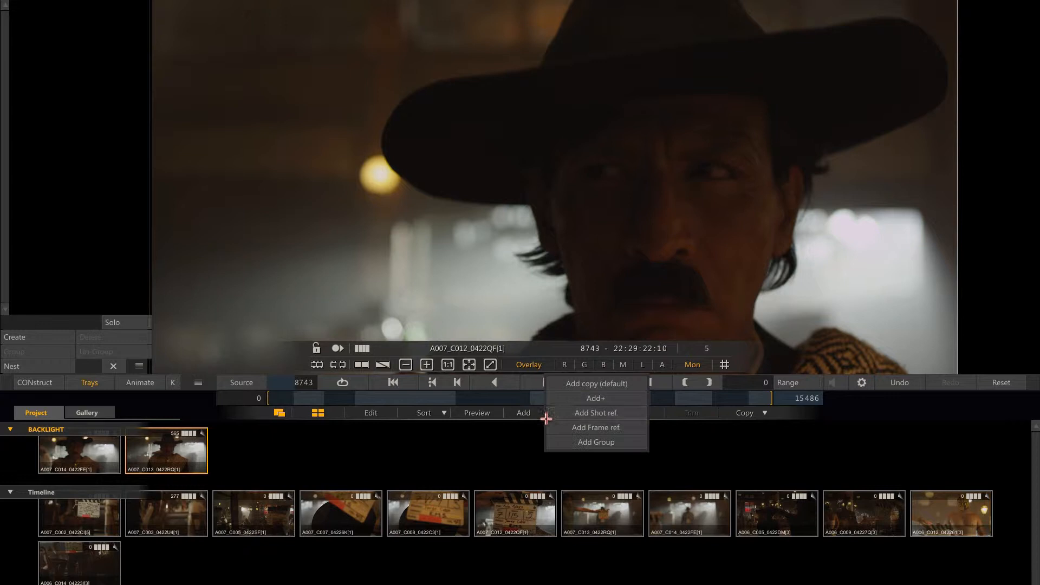
left_click(573, 414)
key("Up")
left_click(548, 415)
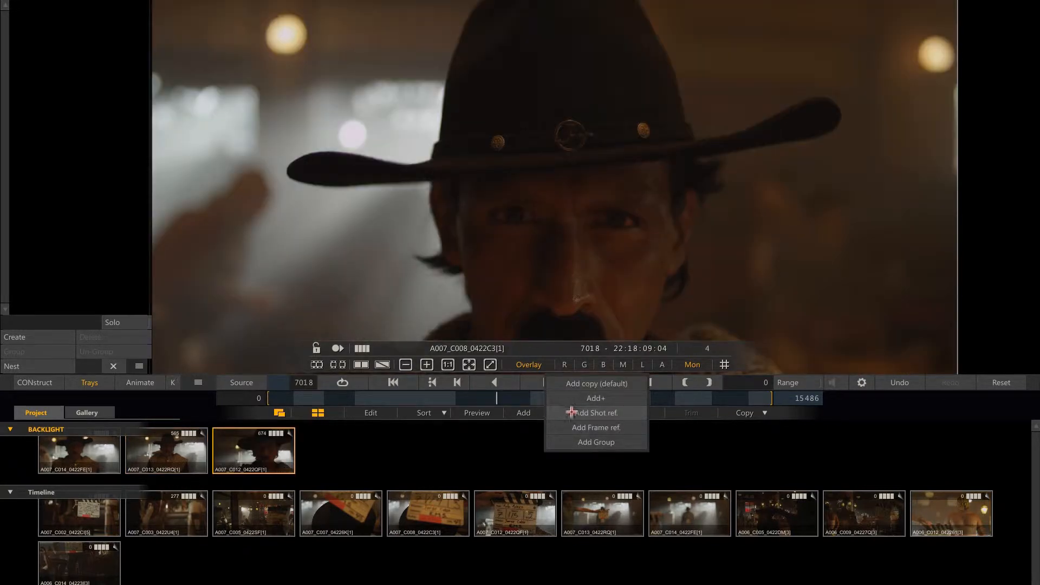
left_click(566, 413)
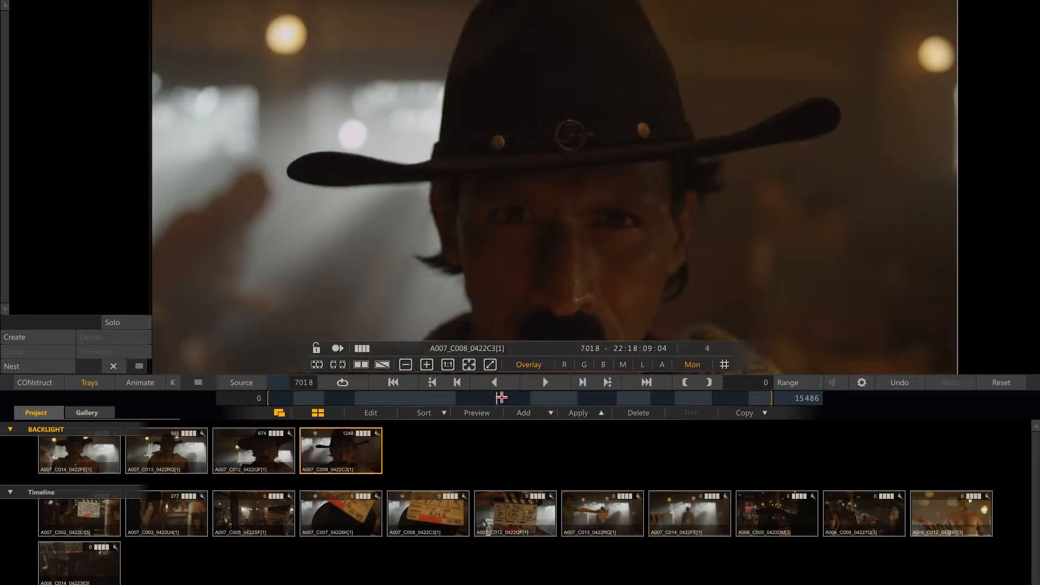
key("Up")
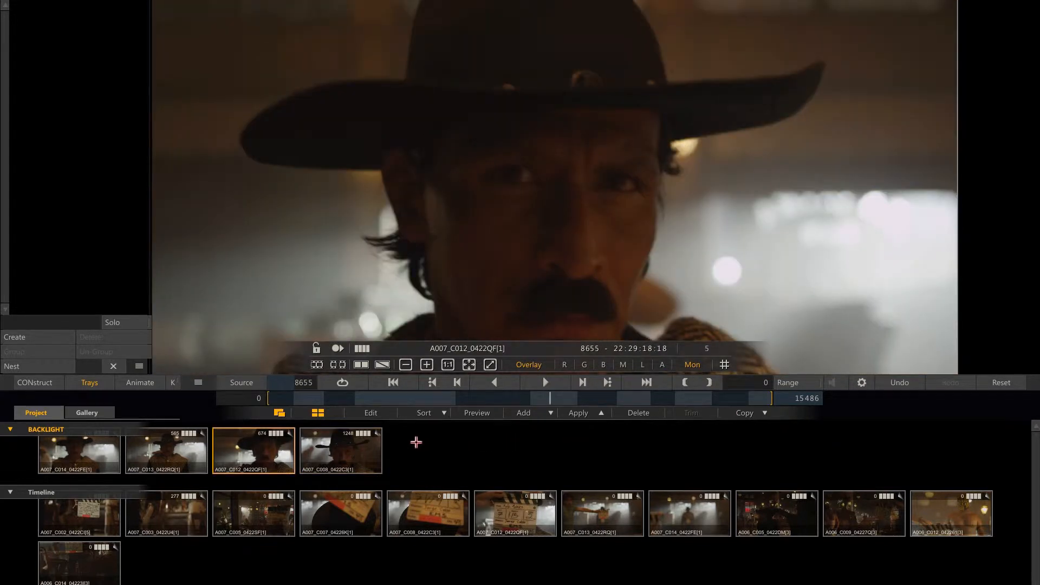
left_click_drag(421, 438, 26, 492)
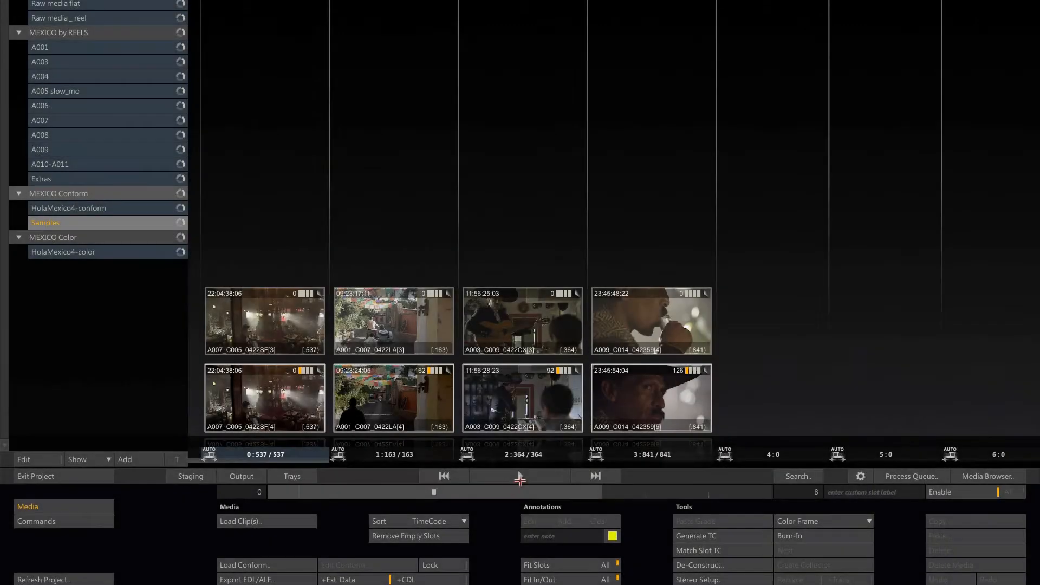
Open the Samples construct in the player and compare the ungraded and graded versions of shots A007_C005 and A001_C007.
left_click(518, 479)
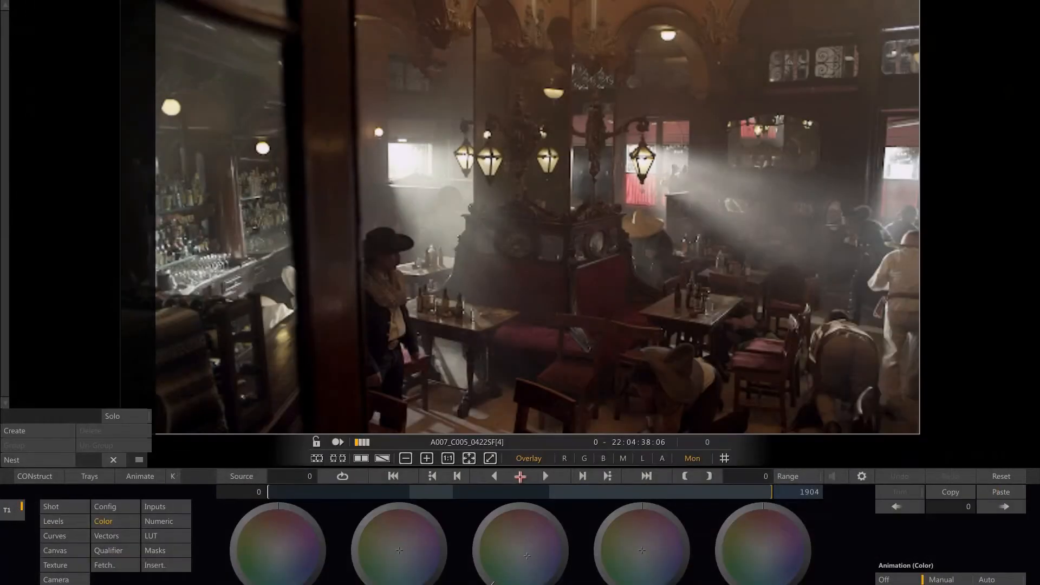
mouse_move(1001, 341)
left_click(926, 325)
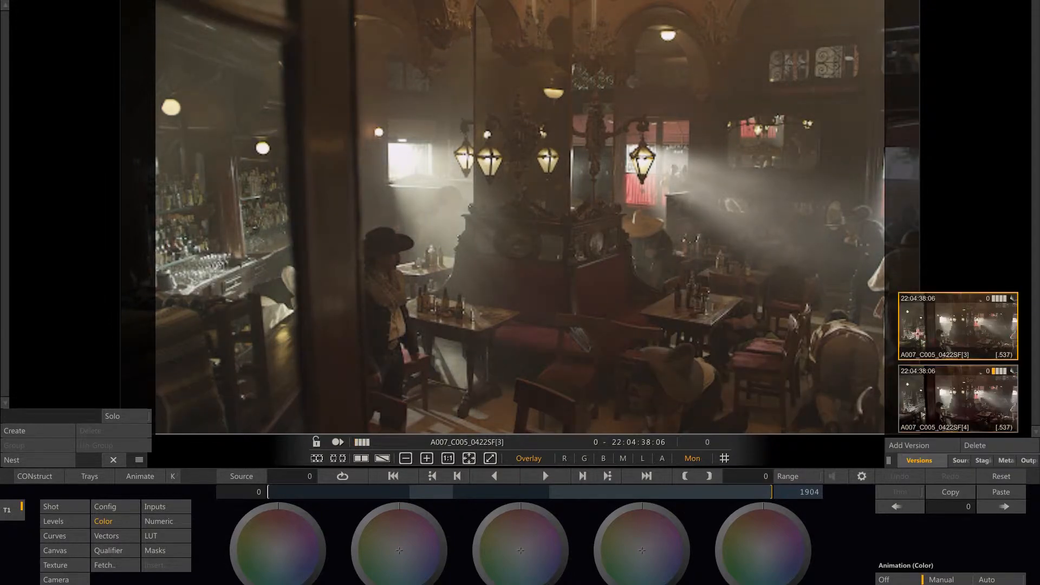
left_click(927, 389)
left_click(605, 476)
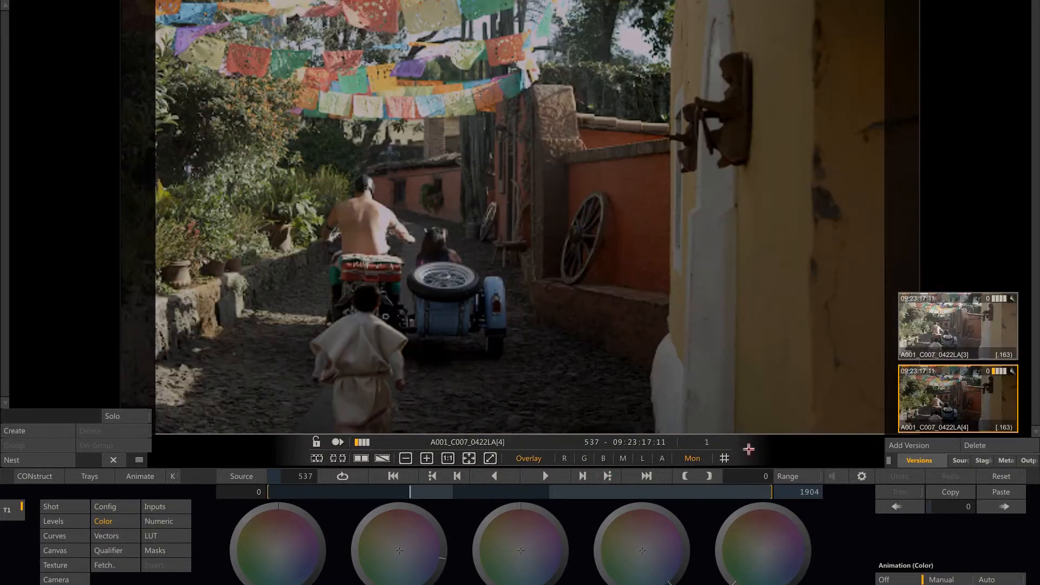
left_click(958, 329)
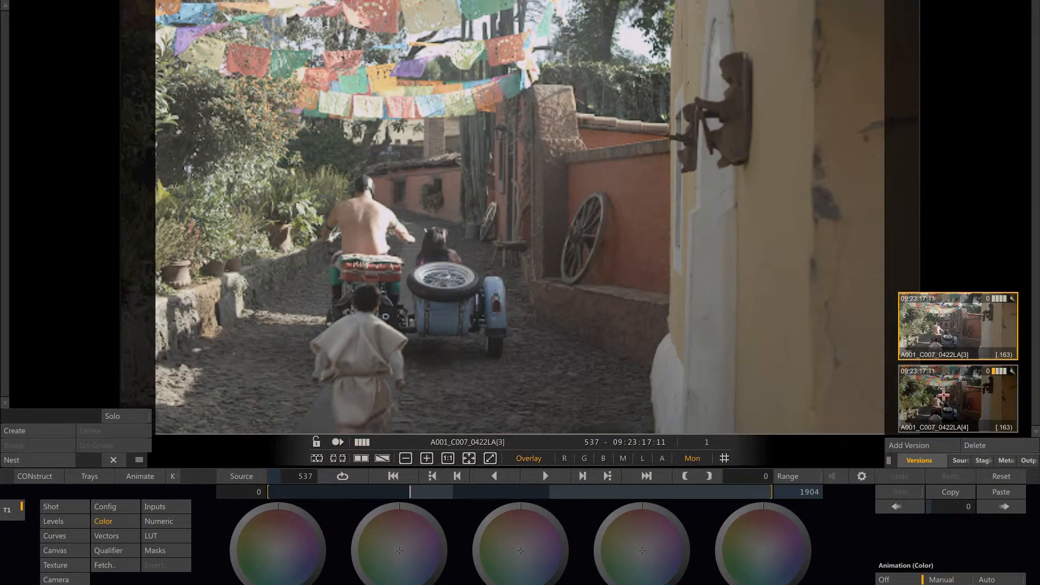
left_click(948, 393)
Compare the ungraded and graded versions of shots A003_C009 and A009_C014, ending on the graded one each time.
left_click(607, 476)
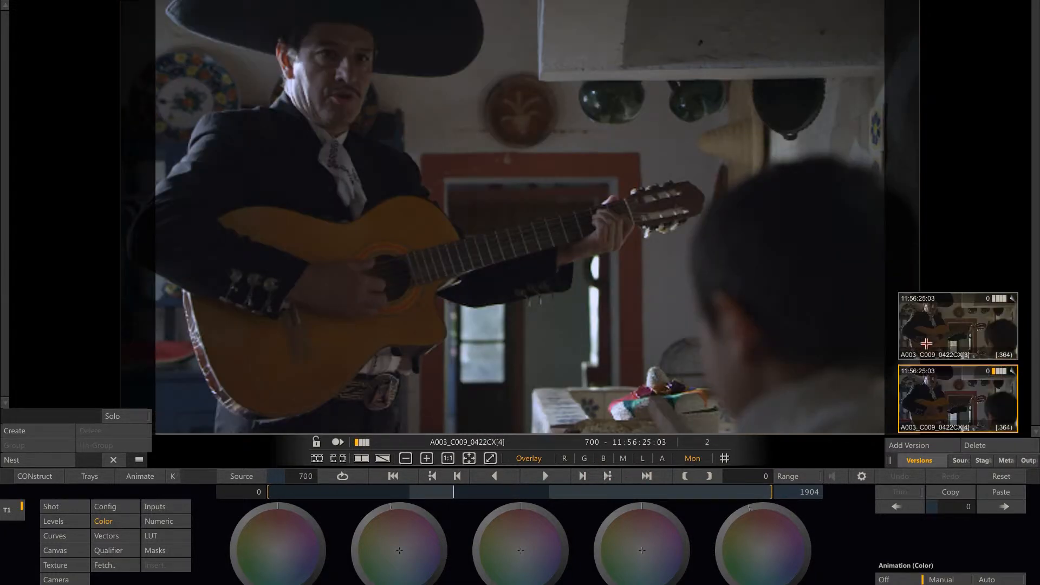
left_click(925, 343)
left_click(926, 400)
left_click(608, 476)
left_click(946, 337)
left_click(947, 398)
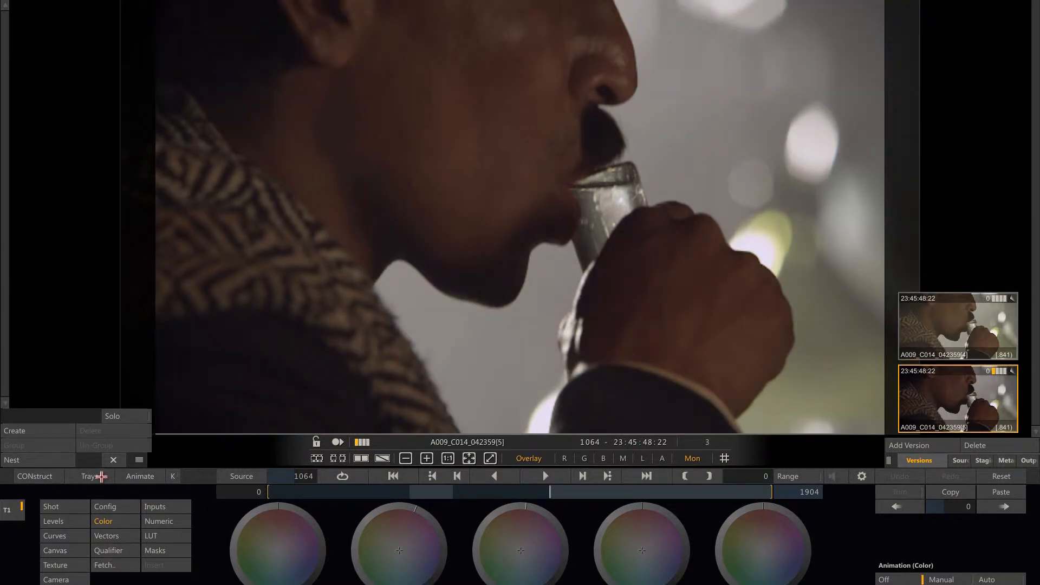
Save the graded shots A009_C014 and A003_C009 to the Tuto group of the Gallery tray.
left_click(98, 478)
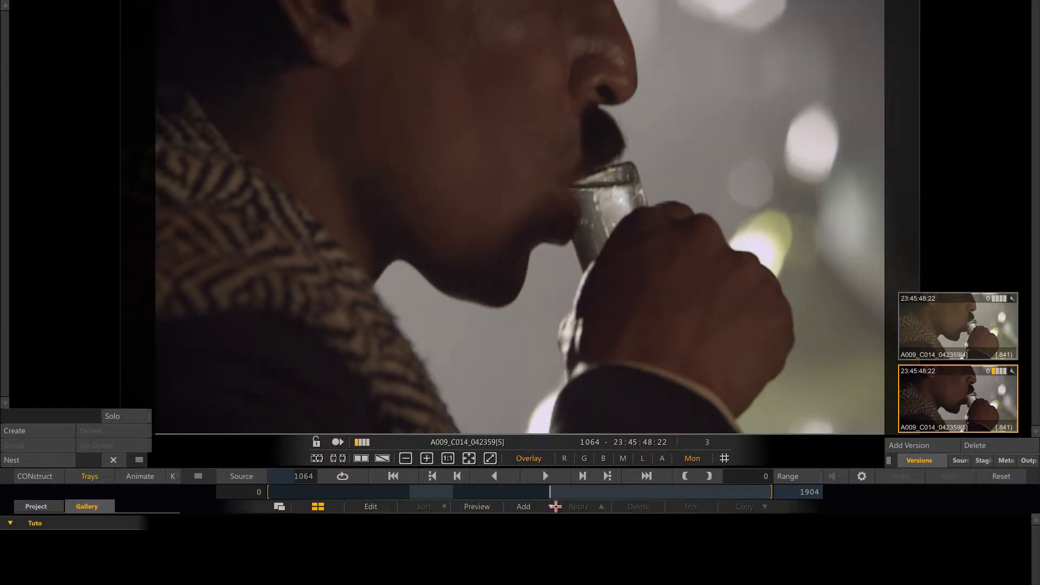
left_click(546, 506)
left_click(590, 477)
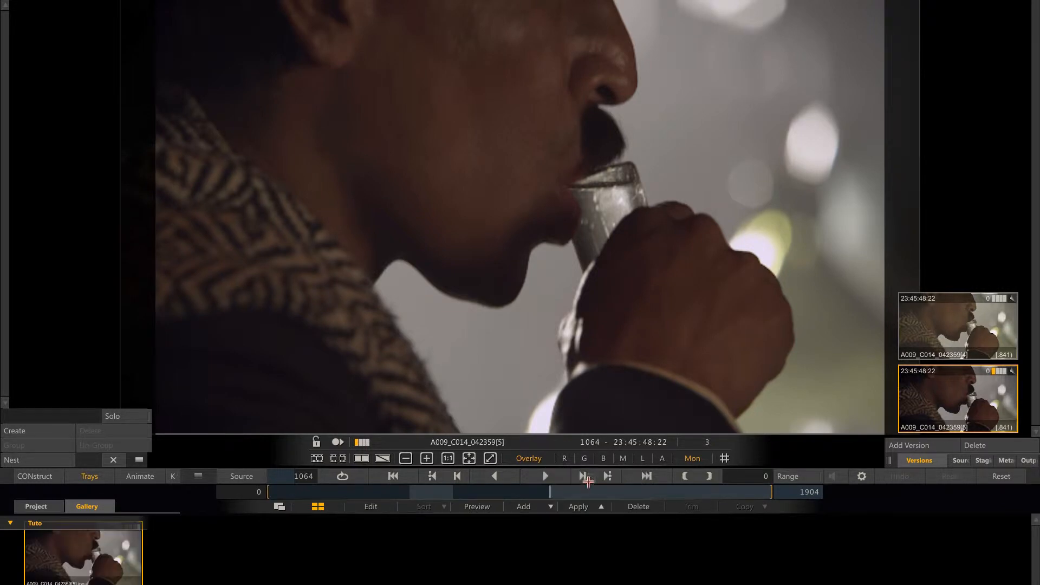
left_click(433, 476)
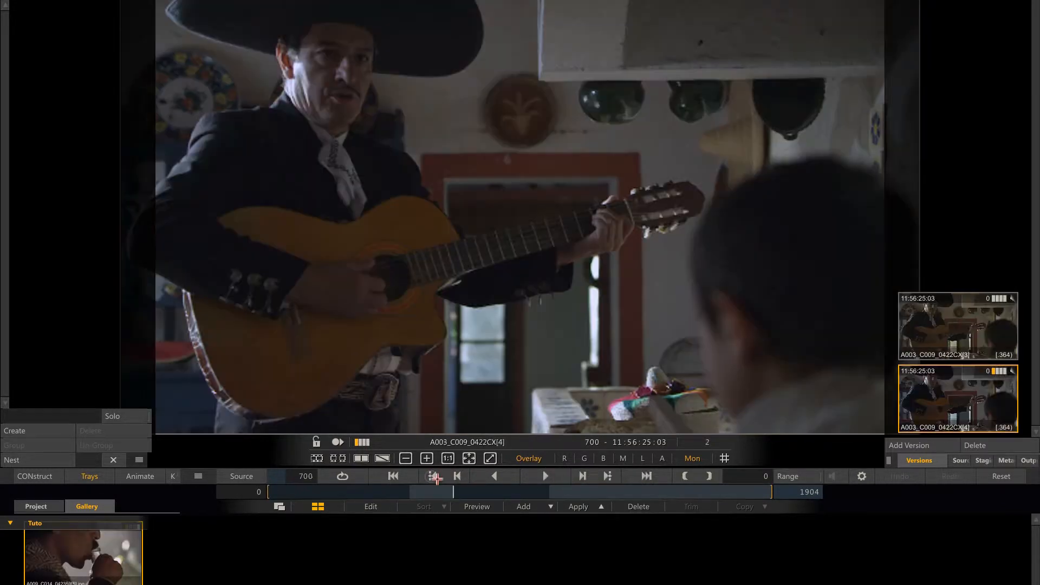
left_click(527, 506)
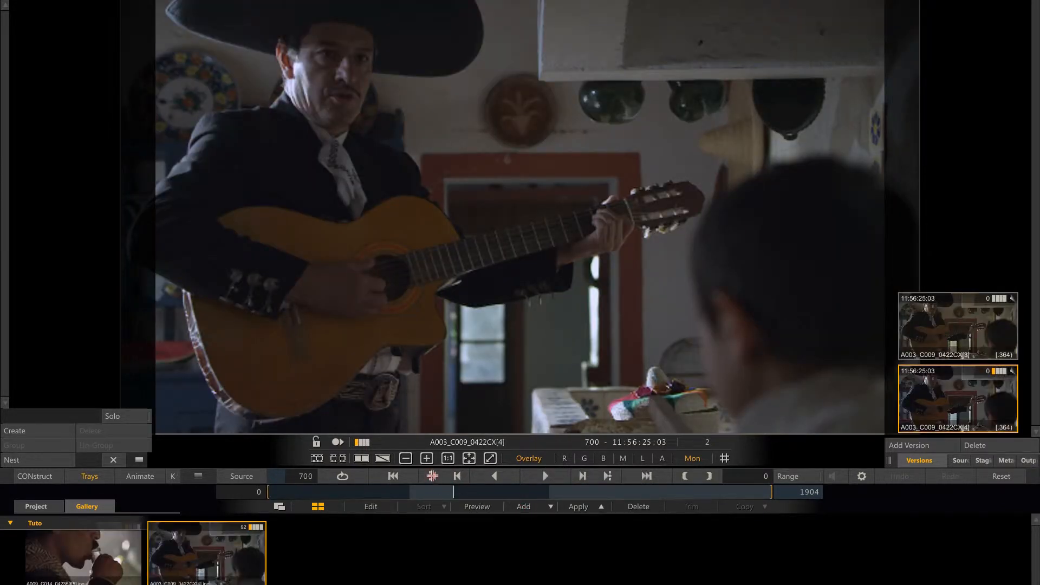
Save the graded shots A001_C007 and A007_C005 to the Tuto group of the Gallery tray.
left_click(432, 476)
left_click(526, 507)
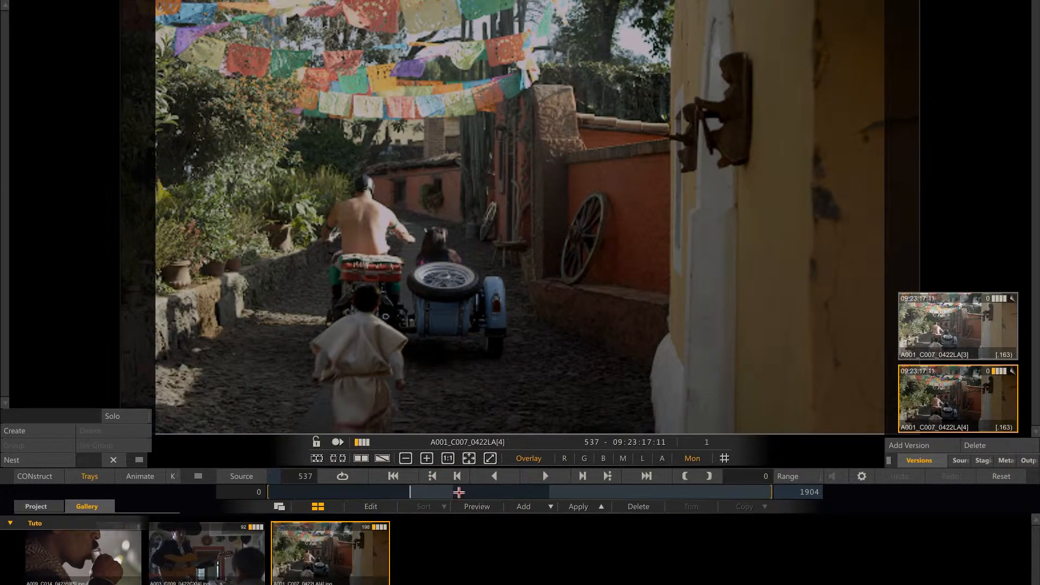
left_click(433, 476)
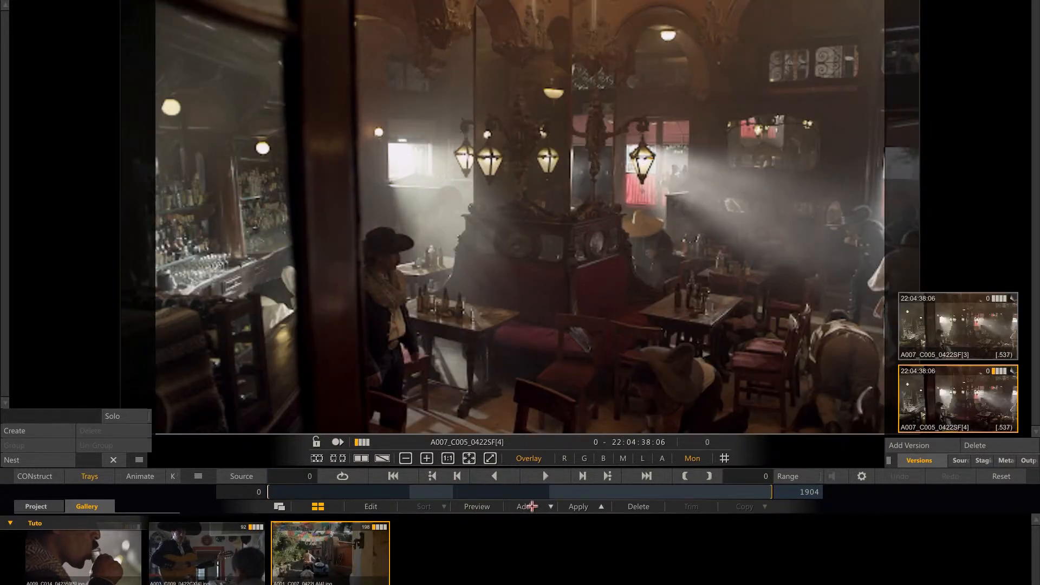
left_click(526, 507)
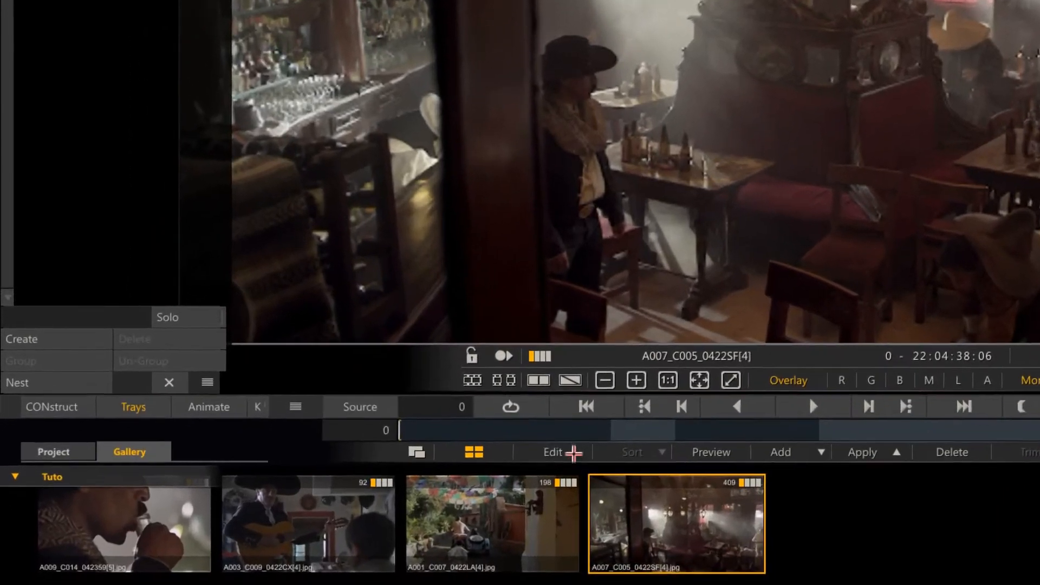
Make the gallery items editable and rename the A001_C007 still STREET.
left_click(555, 453)
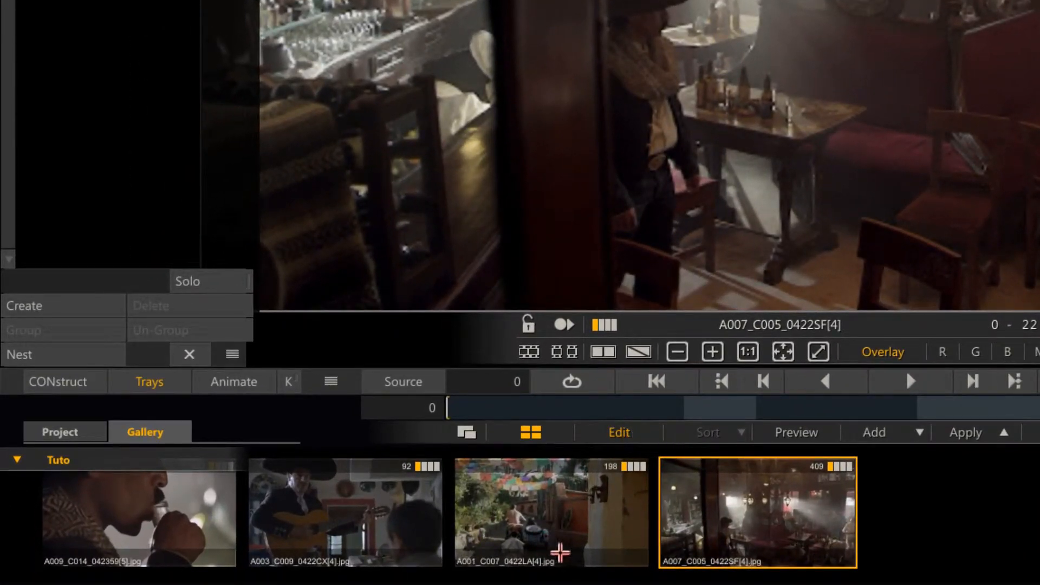
left_click(560, 552)
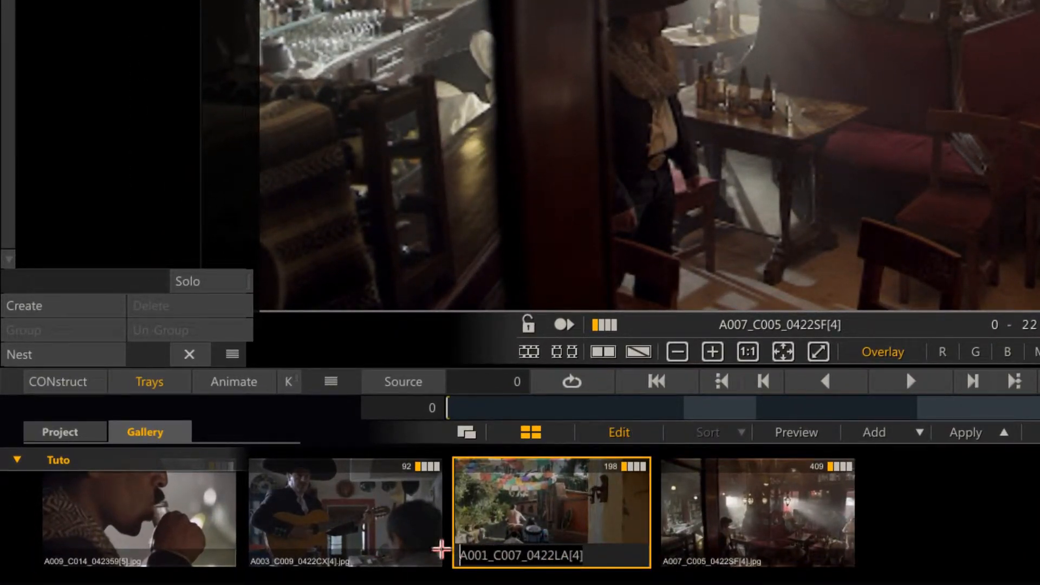
type("STREET")
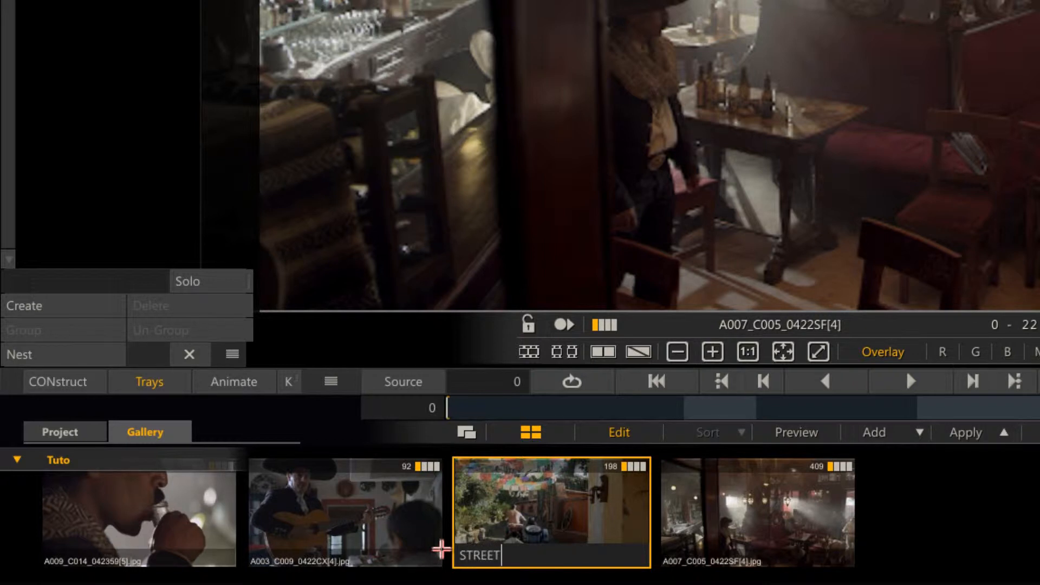
key("Return")
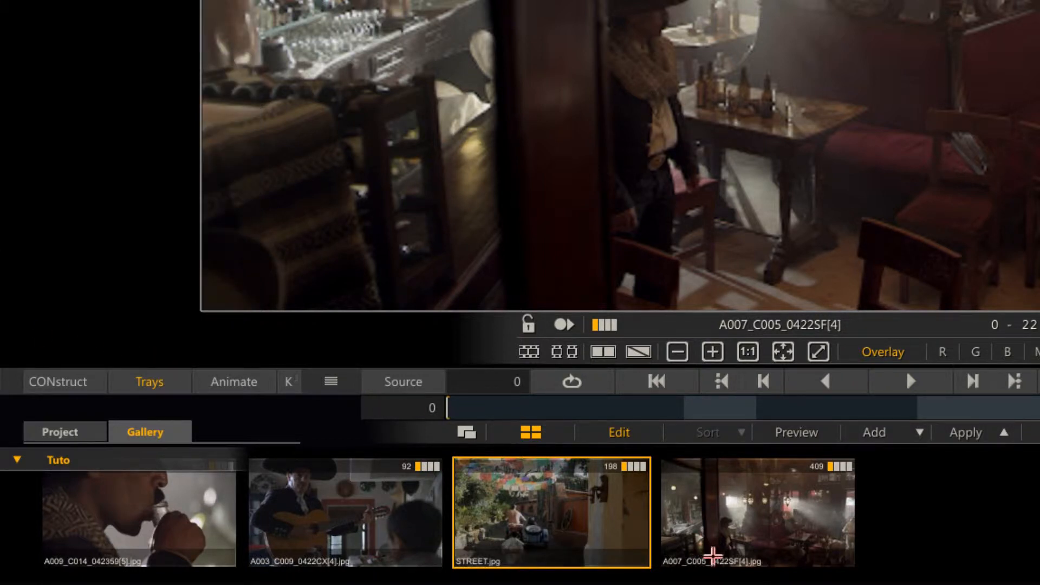
Rename the A007_C005 gallery still SALOON.
left_click(710, 556)
left_click_drag(798, 554, 653, 555)
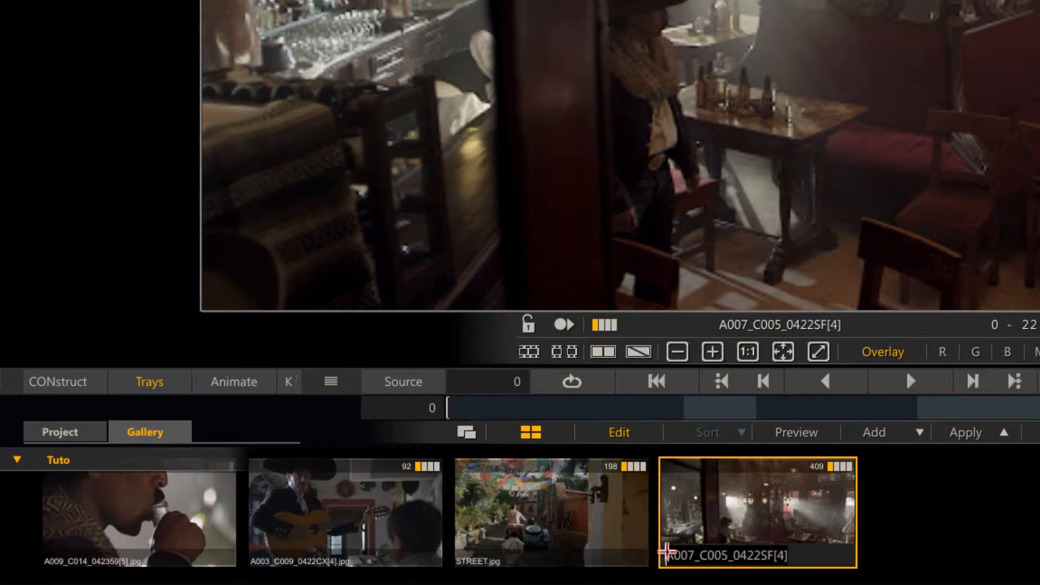
key("BackSpace")
type("BAL")
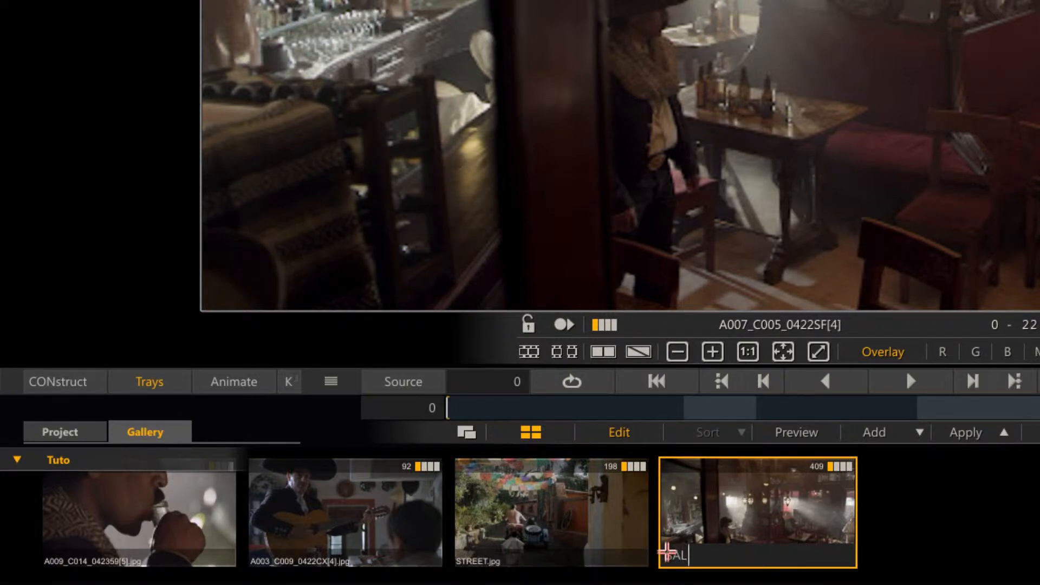
type("OON")
key("Return")
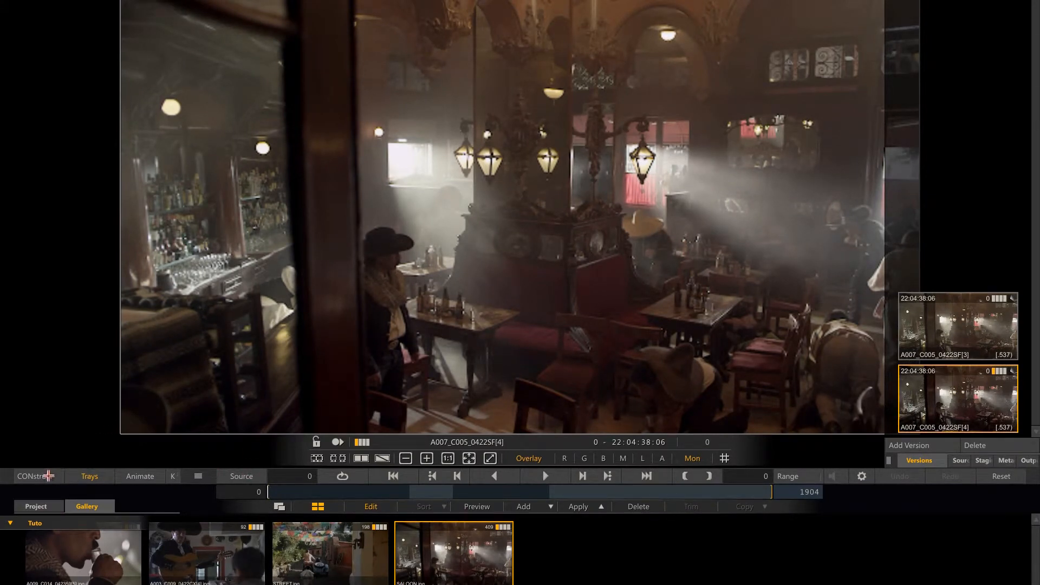
Switch to the HolaMexico4-conform construct and open shot A006_C005 in slot 7 in the player.
left_click(44, 476)
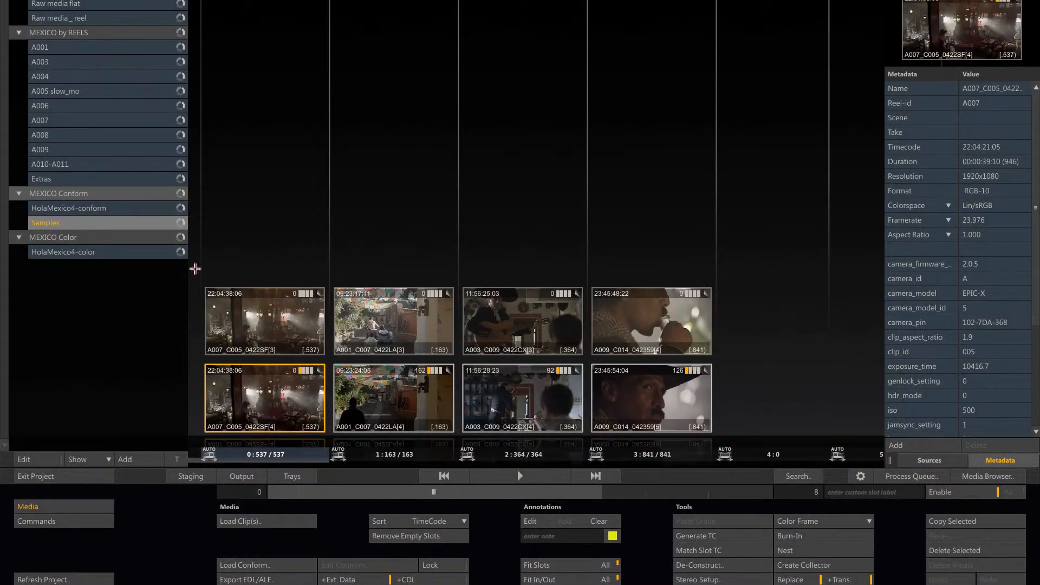
left_click(135, 207)
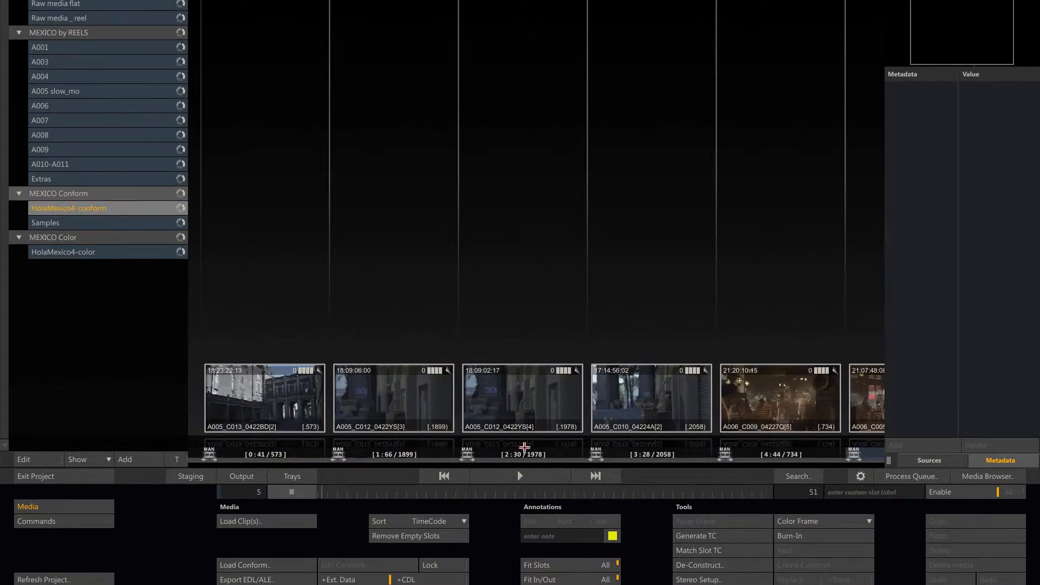
left_click(336, 493)
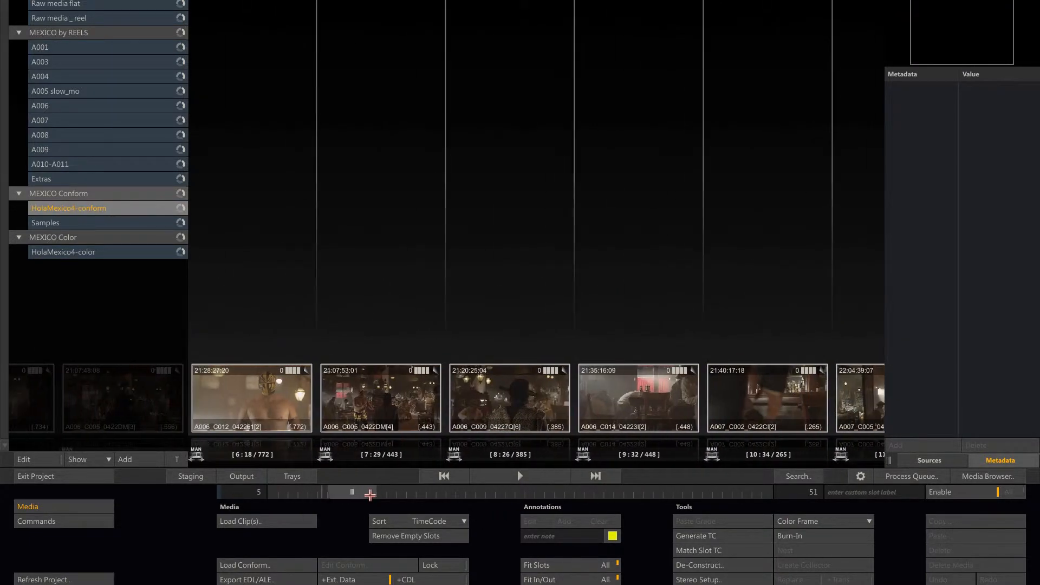
left_click(391, 455)
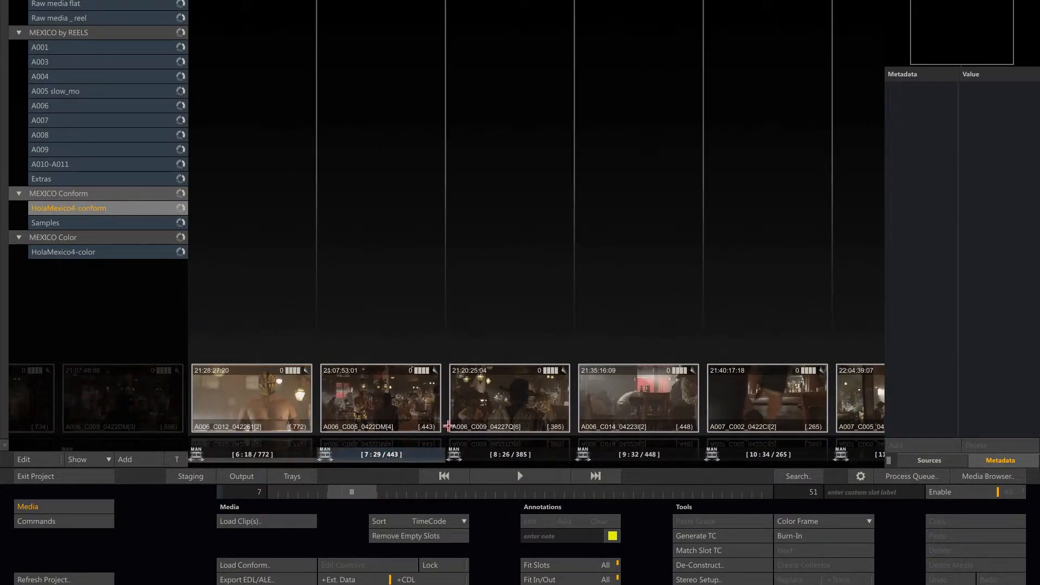
left_click(520, 476)
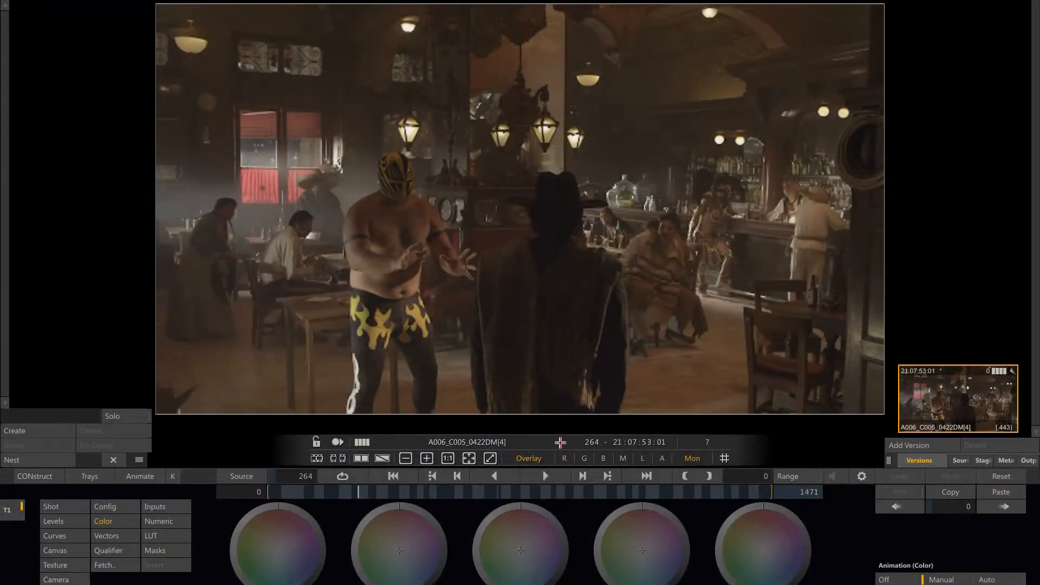
Apply the SALOON look from the Gallery tray to shot A006_C005 and reset the shot's grade.
left_click(96, 477)
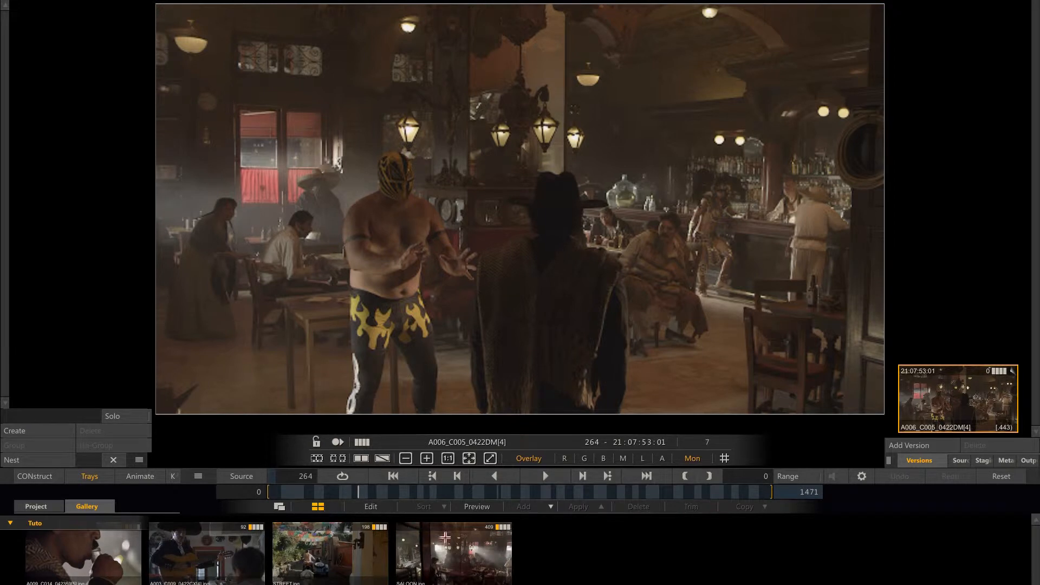
left_click(448, 563)
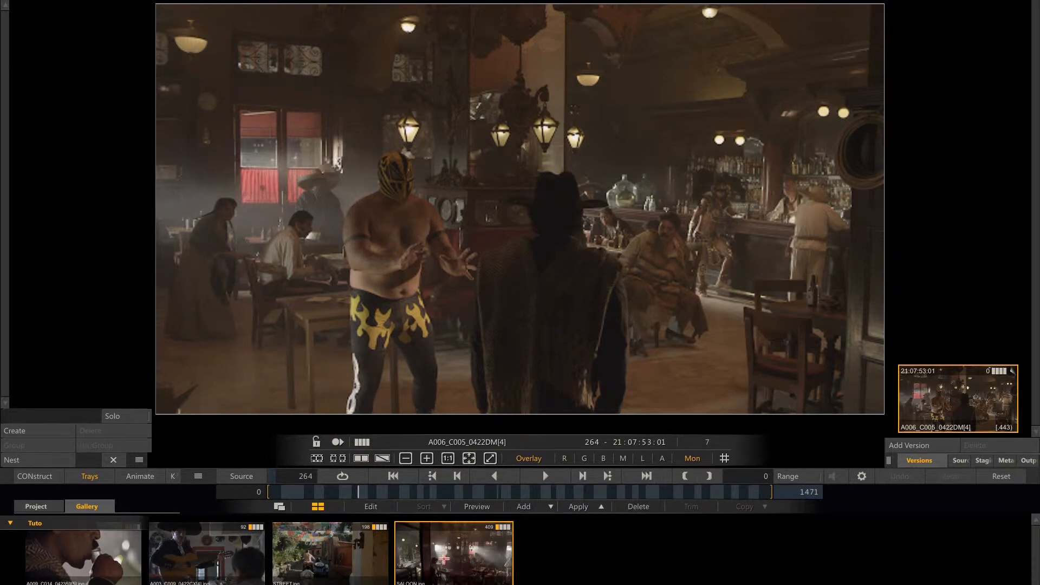
left_click_drag(445, 559, 540, 252)
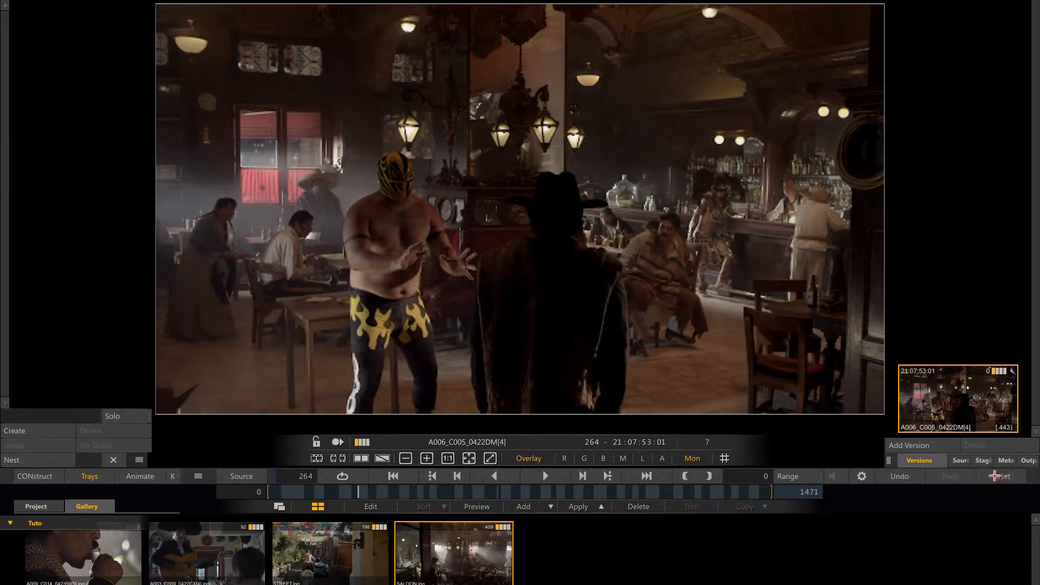
left_click(992, 476)
left_click(989, 477)
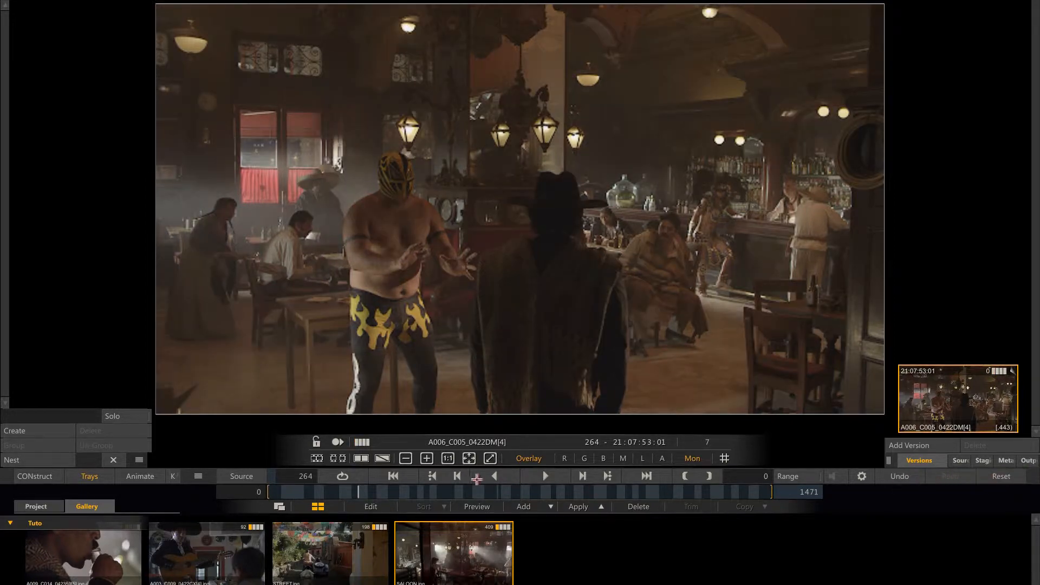
Turn on gallery preview and compare the SALOON, STREET, A009_C014 and A003_C009 looks on shot A006_C005.
left_click(475, 507)
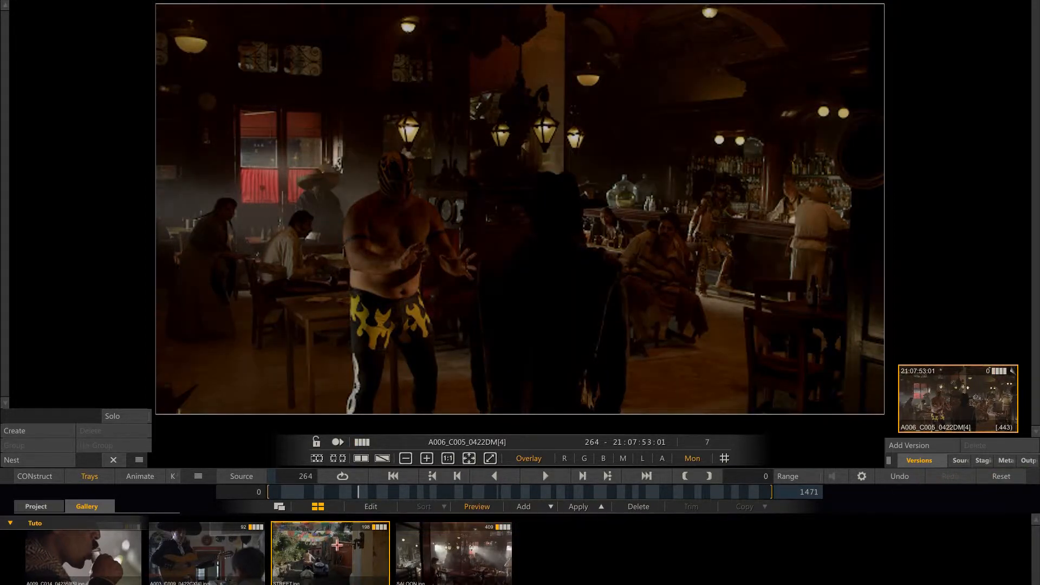
left_click(335, 544)
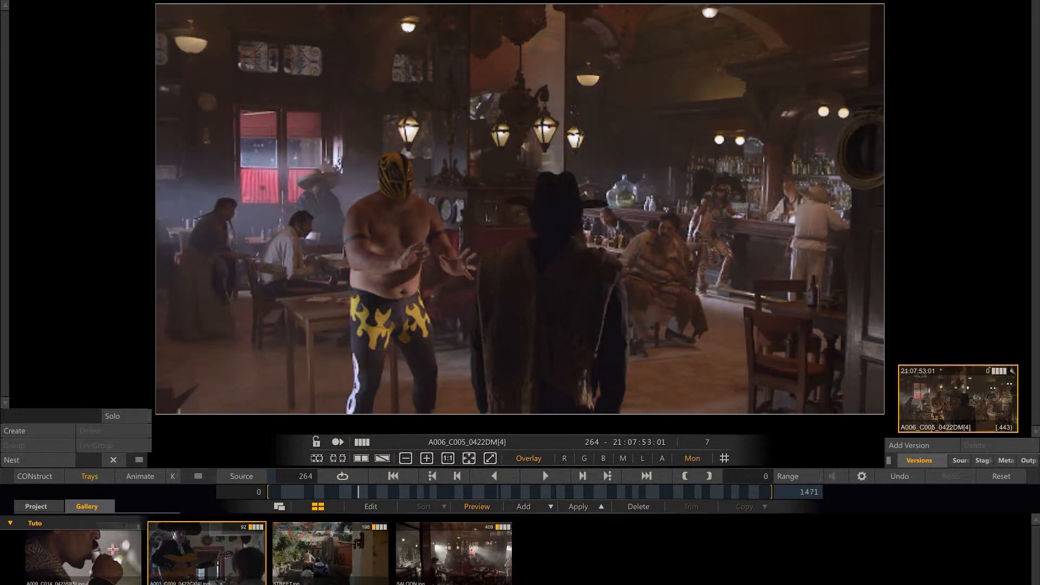
left_click(107, 549)
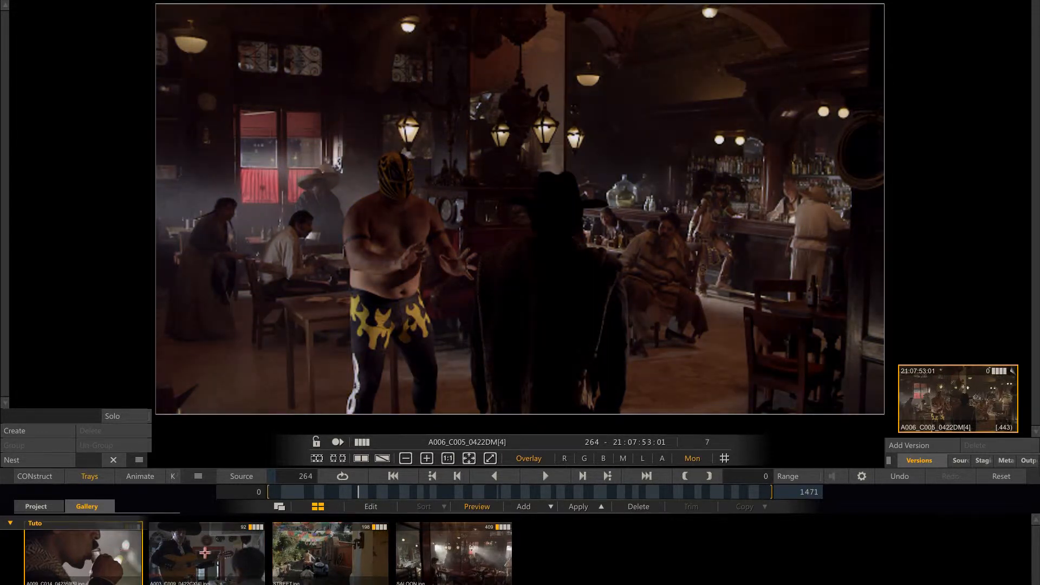
left_click(219, 555)
left_click(450, 551)
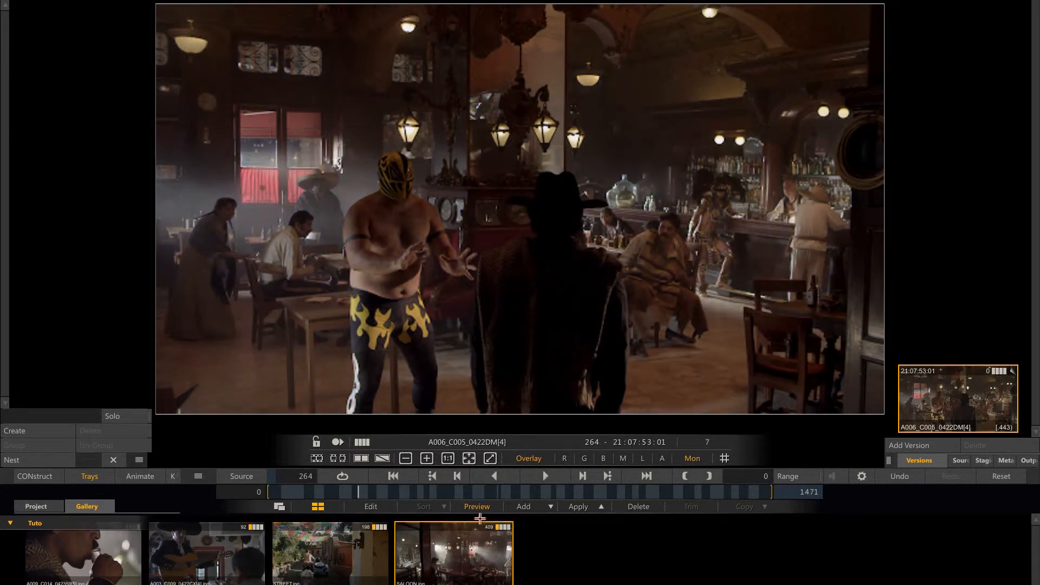
Compare the previewed gallery looks with the original image in a split wipe, setting the wipe line diagonally.
left_click(383, 458)
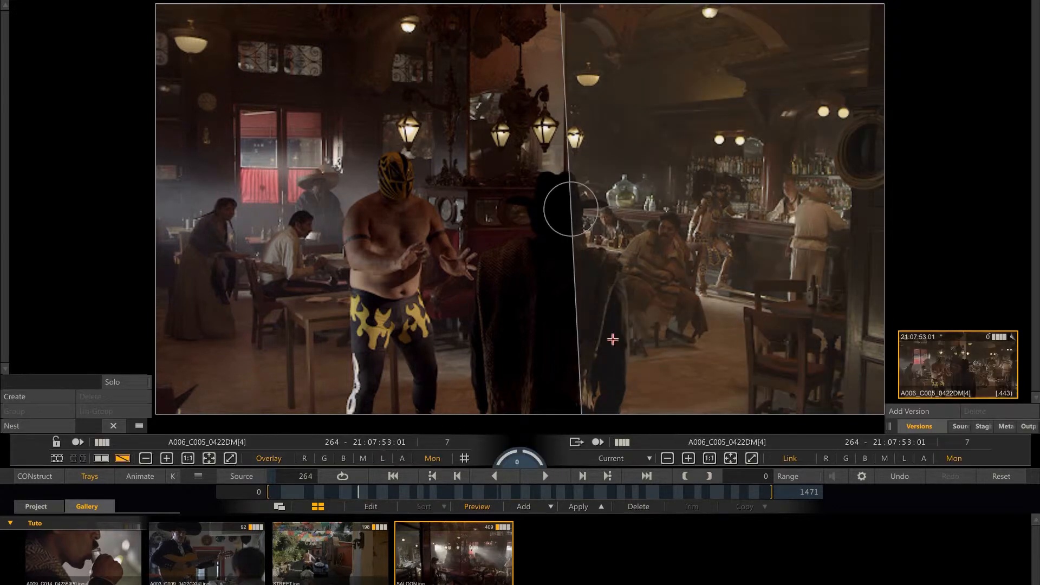
left_click_drag(584, 229, 635, 218)
left_click(341, 544)
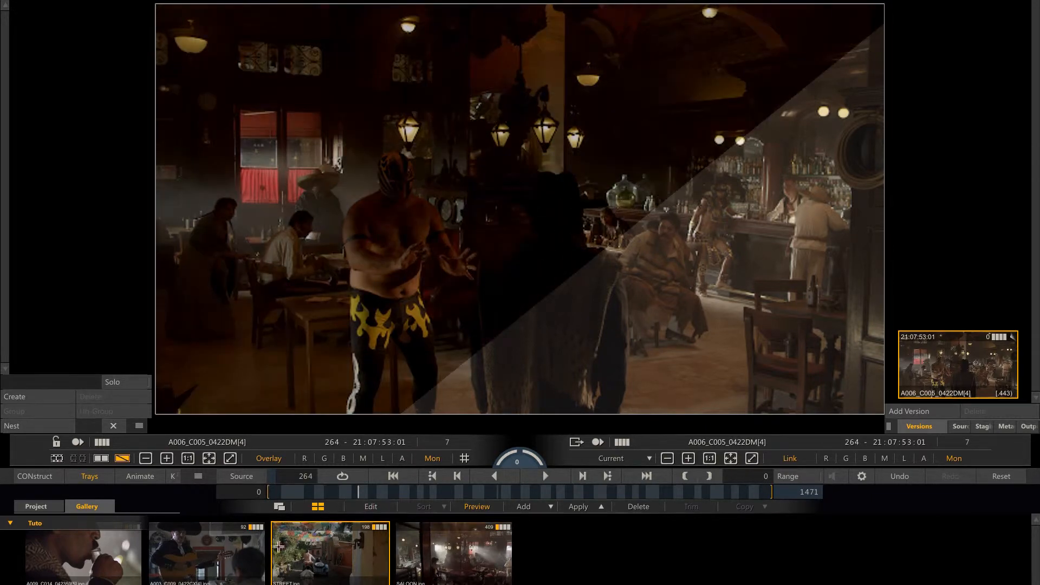
left_click(217, 548)
left_click(63, 555)
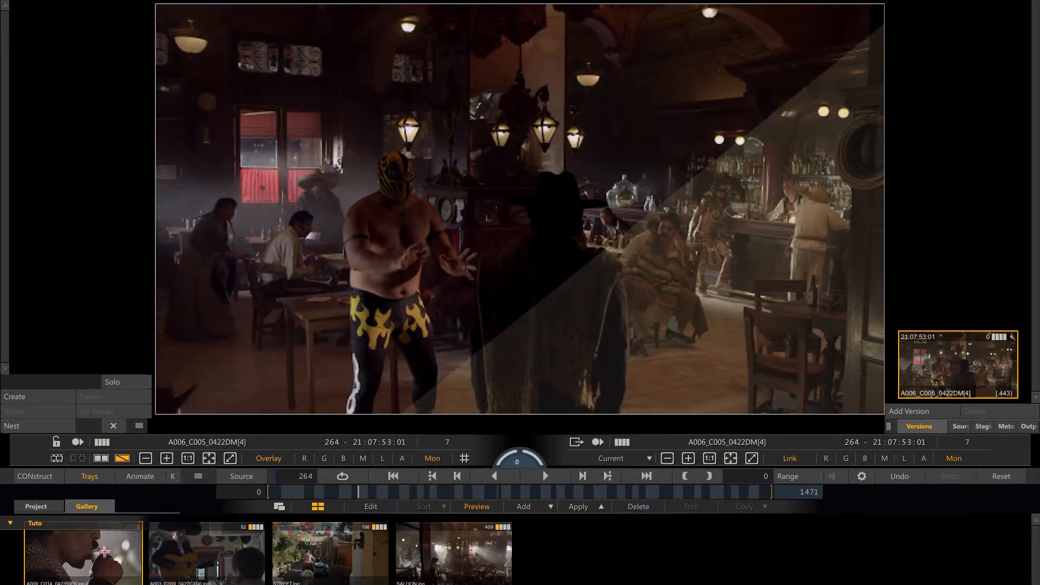
Select the SALOON look, close the split wipe and apply the look to shot A006_C005.
left_click(464, 543)
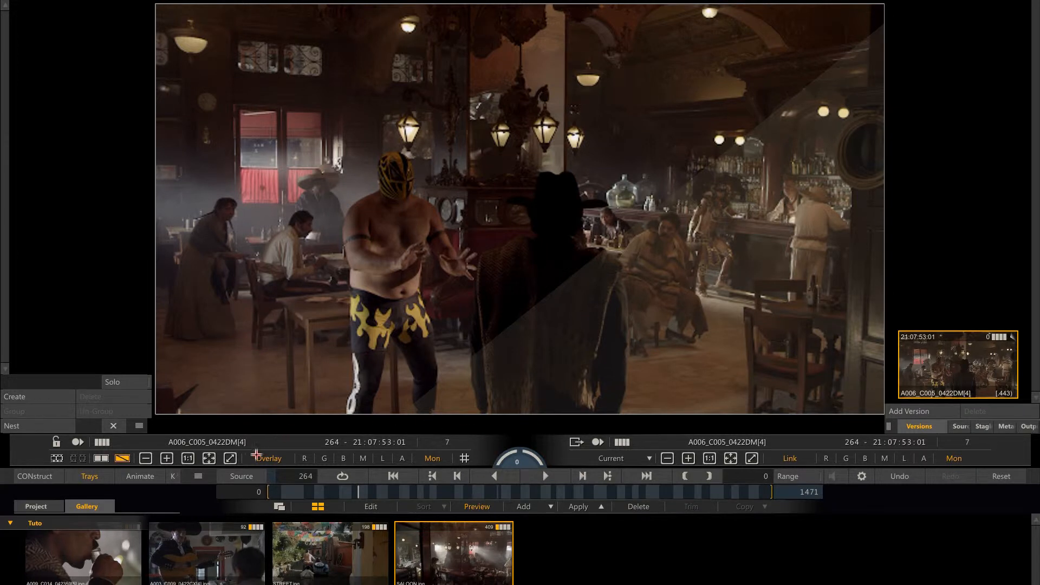
left_click(122, 458)
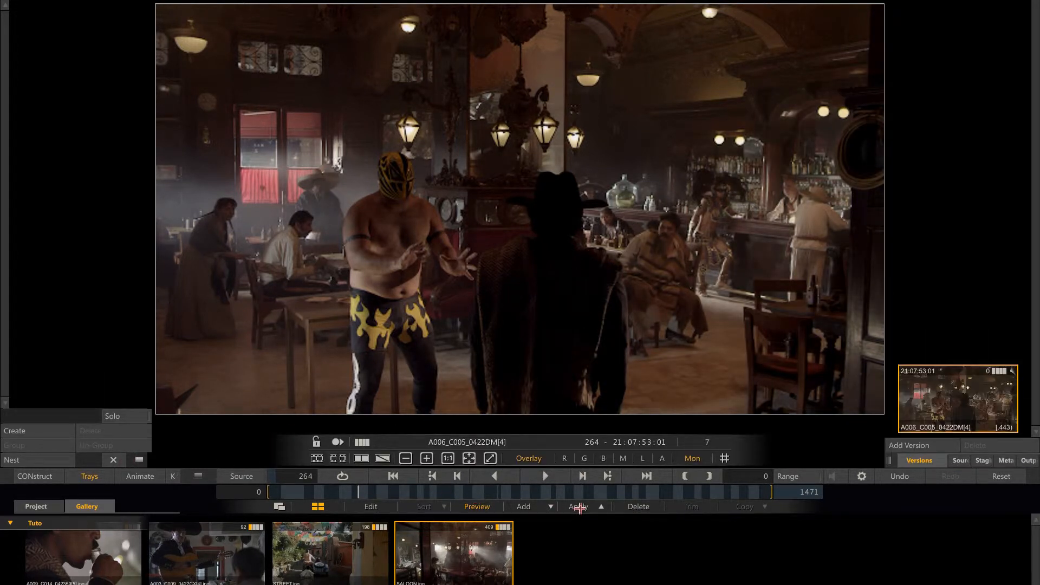
left_click(580, 508)
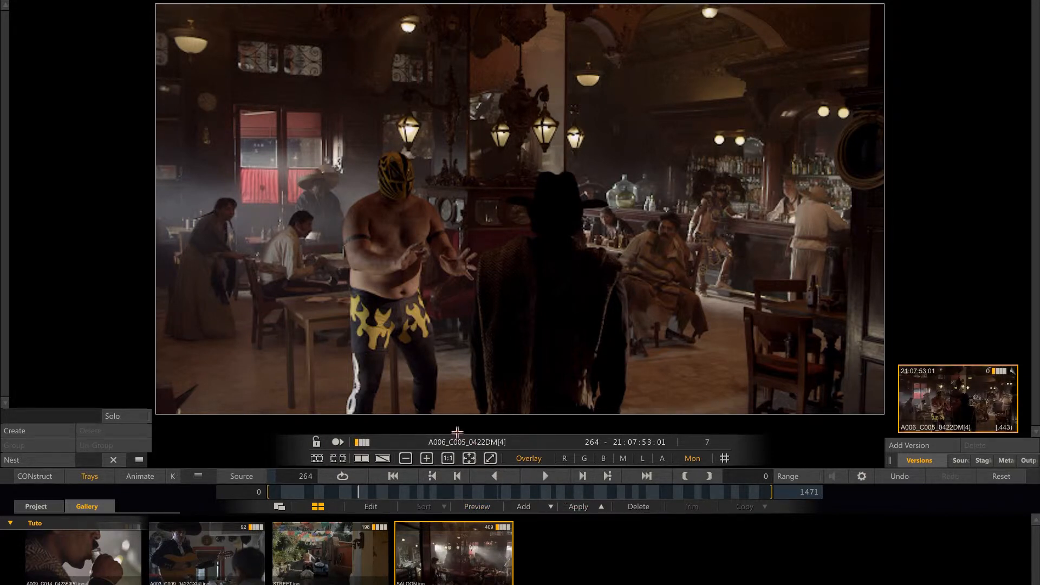
Show the timeline's shot thumbnails and open shot A006_C009 in slot 8 in the player.
left_click(318, 459)
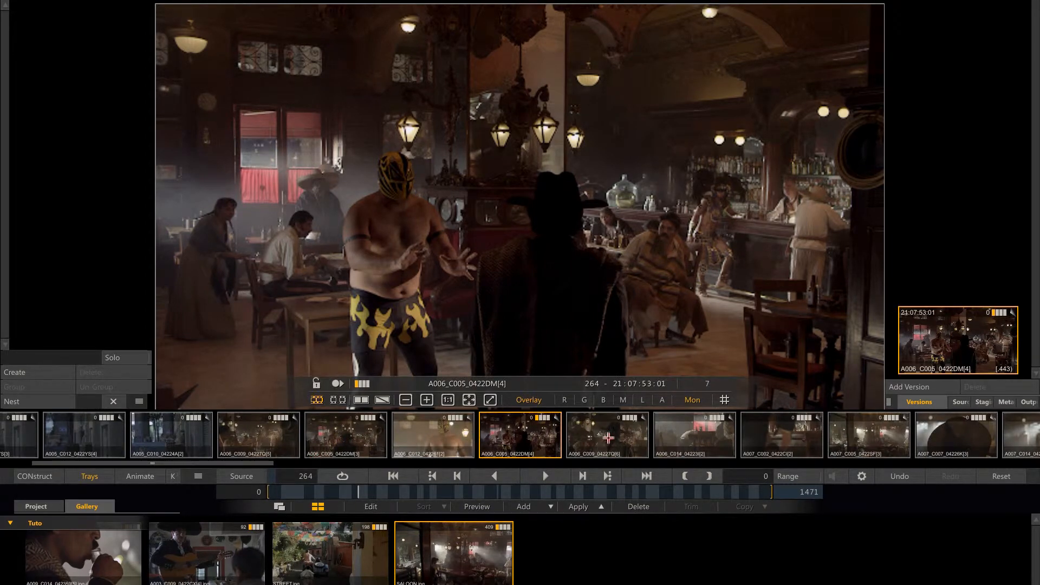
left_click(607, 435)
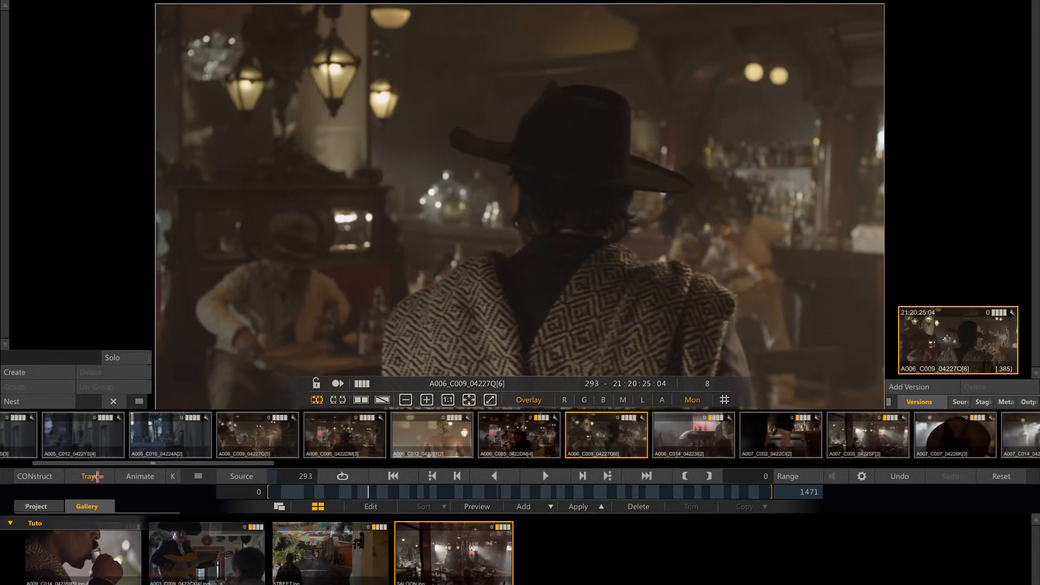
left_click(89, 476)
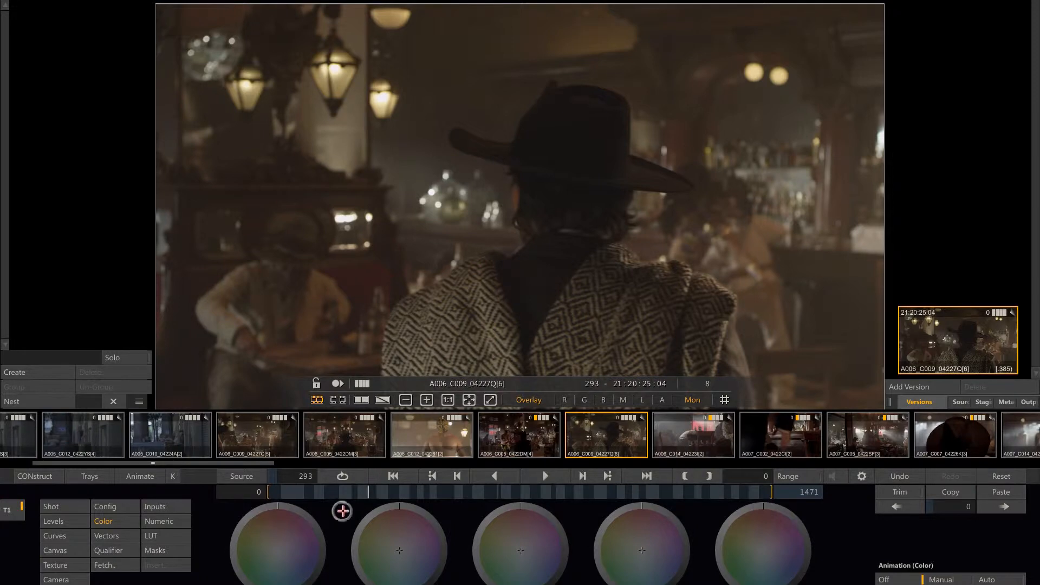
right_click(344, 512)
left_click(305, 493)
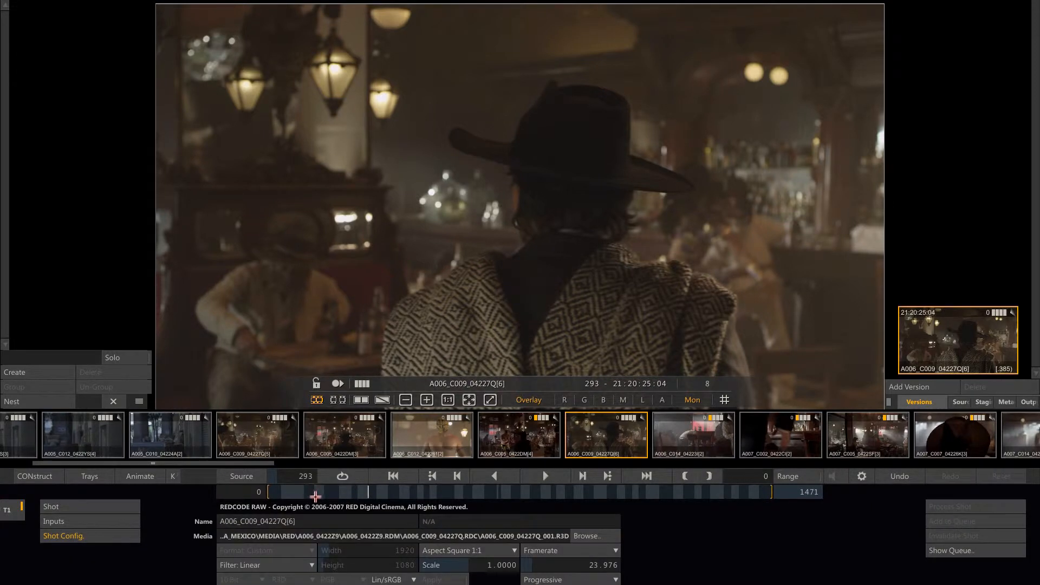
right_click(320, 494)
left_click(355, 484)
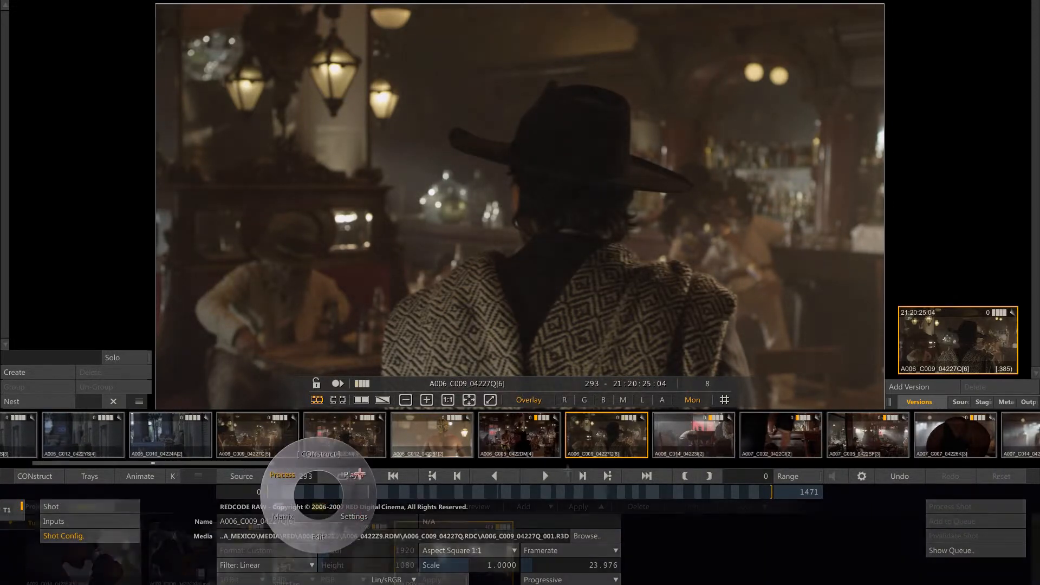
Apply the STREET look to the exterior shots A001_C014 in slot 17 and A001_C007 in slot 19, with preview turned on.
left_click_drag(267, 465, 488, 469)
left_click(454, 432)
left_click(472, 506)
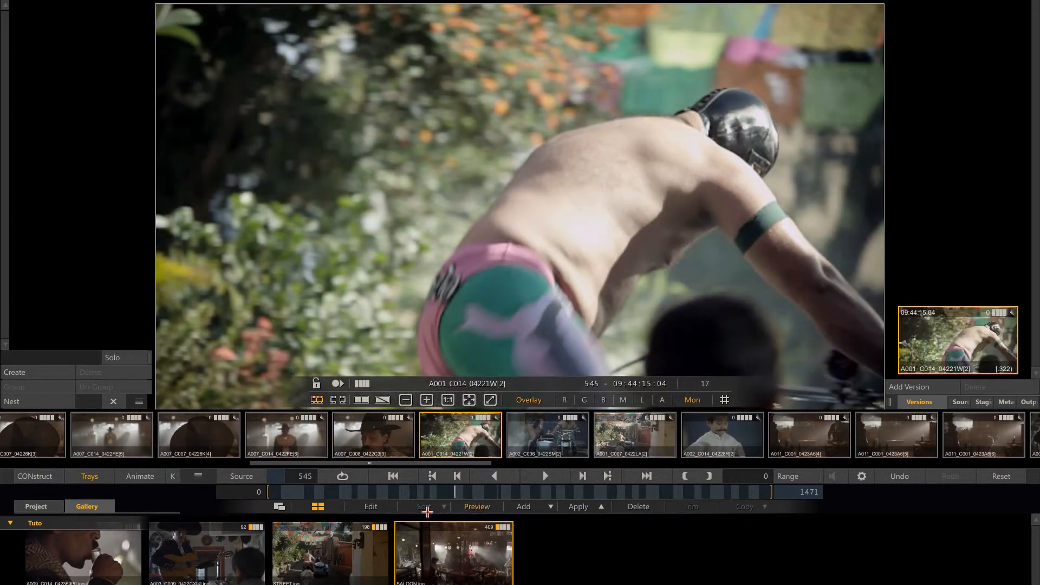
left_click(337, 552)
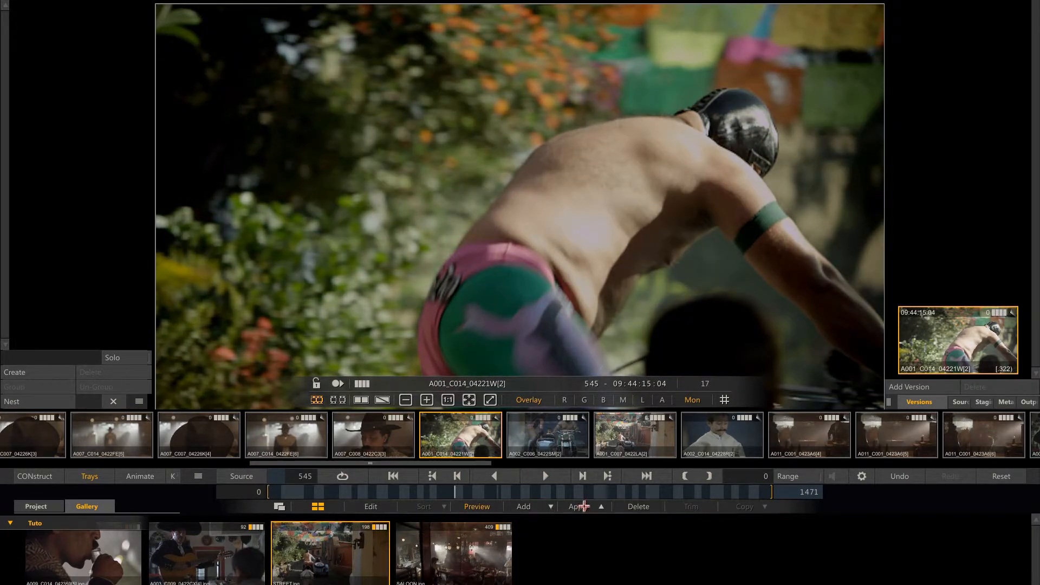
left_click(581, 507)
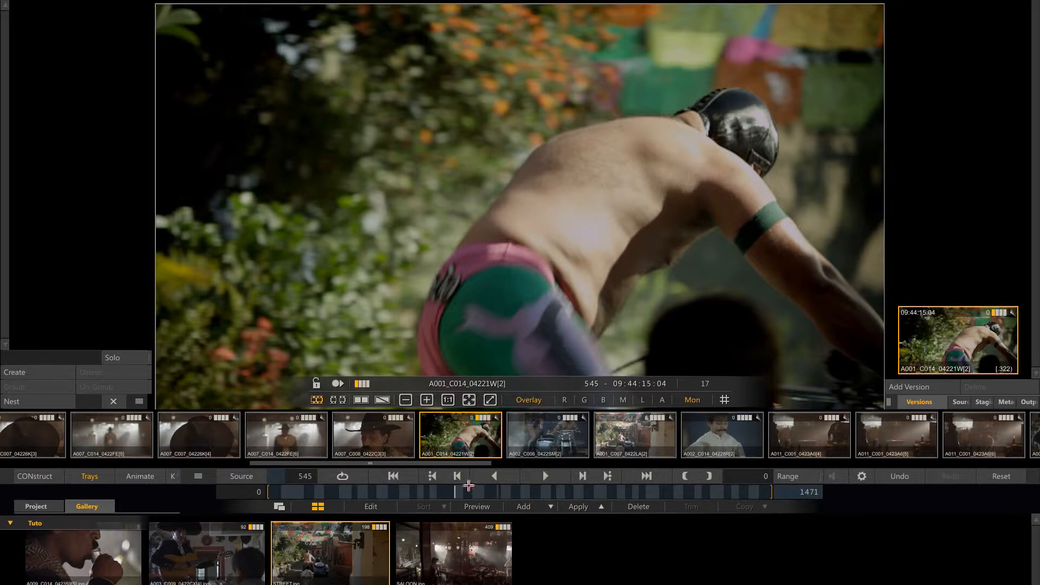
left_click(622, 436)
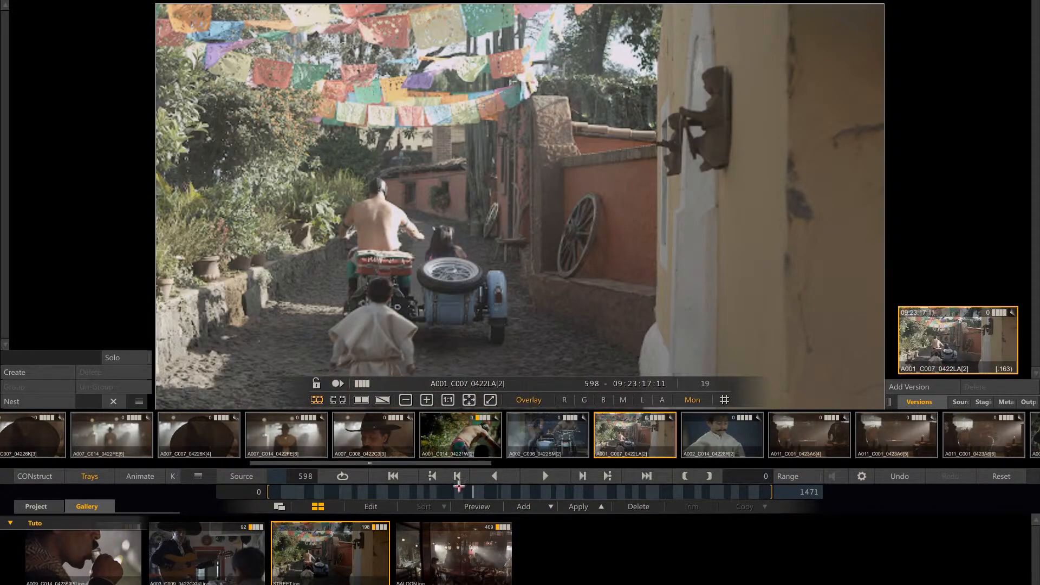
left_click(582, 506)
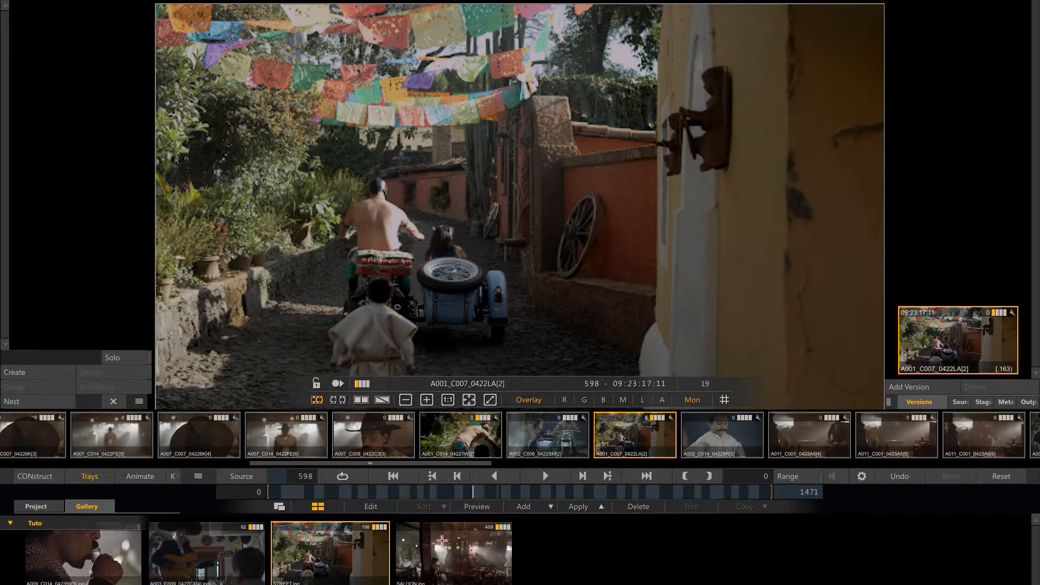
Apply the SALOON gallery look to the remaining saloon shots in the timeline thumbnails.
left_click(451, 549)
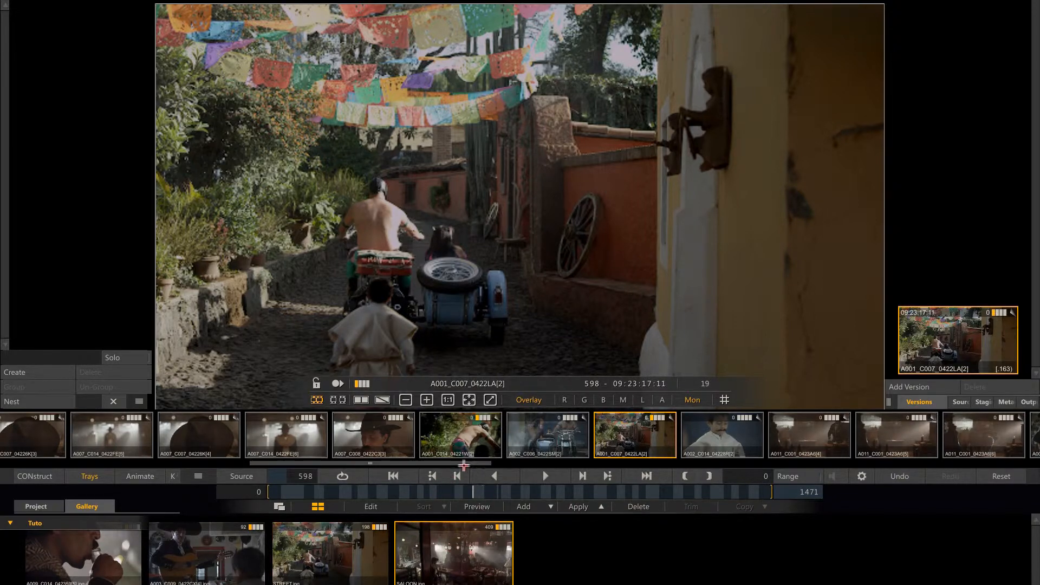
left_click_drag(464, 464, 312, 463)
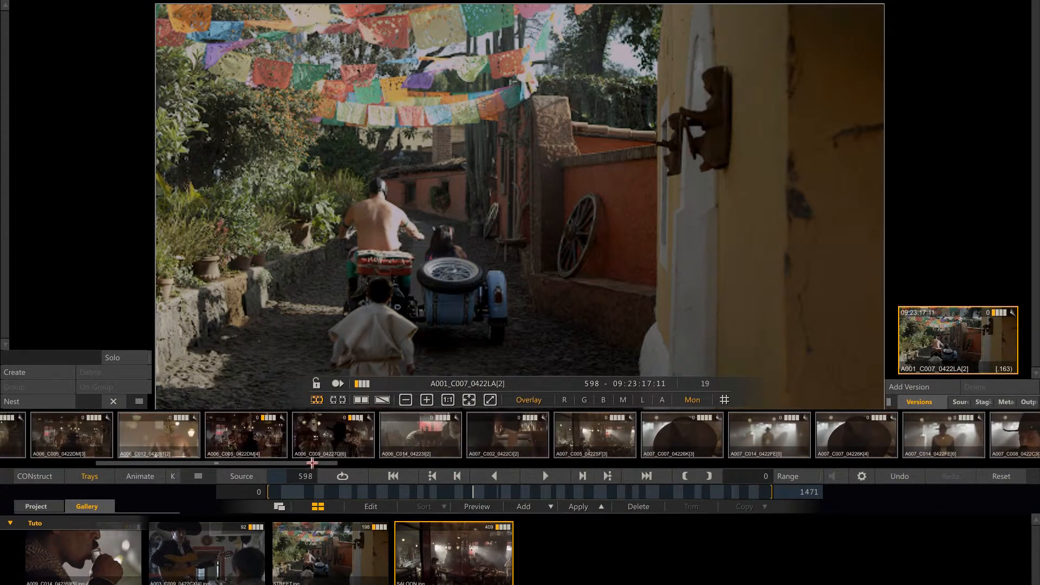
left_click_drag(451, 556, 869, 456)
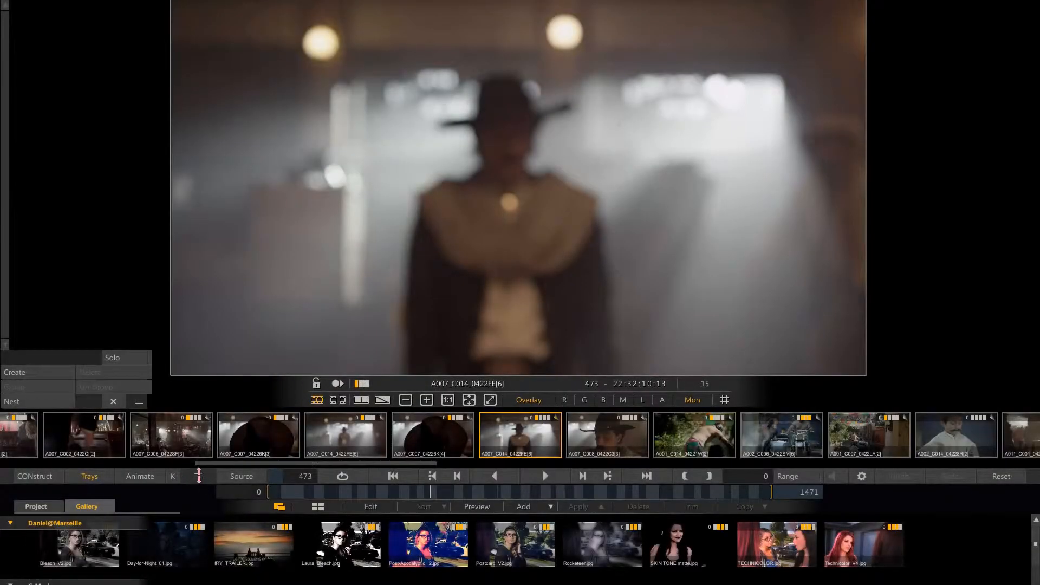
Enlarge the Gallery tray to show several look groups, and fit and centre the image in the player.
left_click_drag(198, 475, 198, 402)
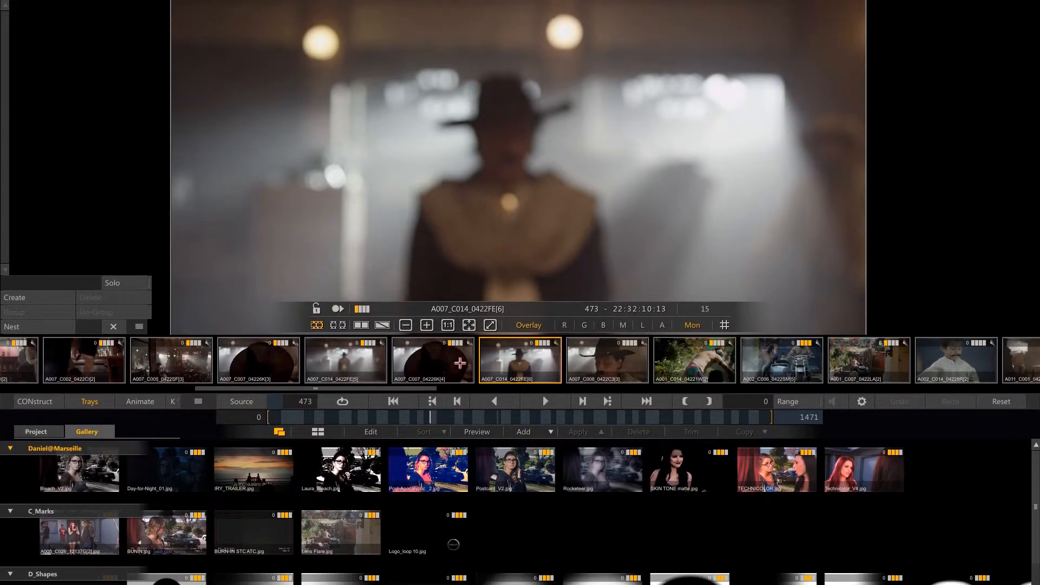
left_click(469, 324)
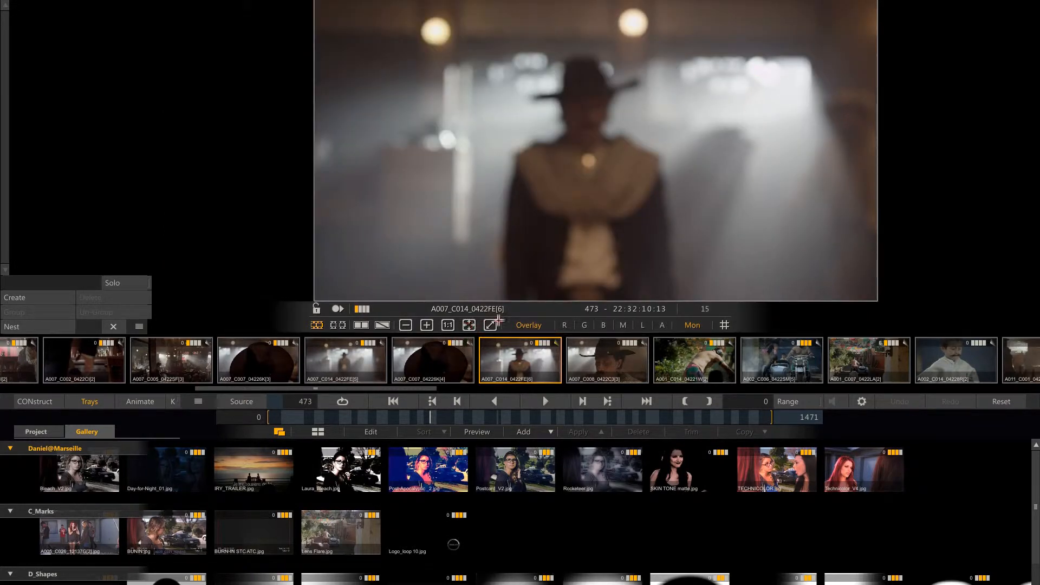
left_click_drag(617, 254, 536, 255)
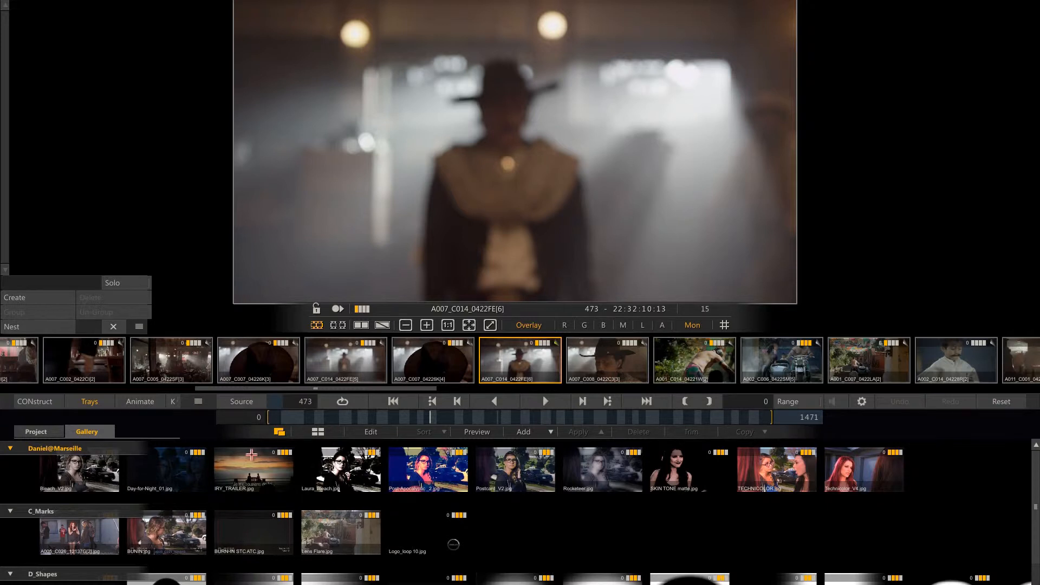
Preview the Post-Apocalyptic_2, Day-for-Night_01, Bleach_V2, Logo_loop 10 and BURN-IN STC ATC gallery items on shot A007_C014.
left_click(472, 431)
left_click(424, 466)
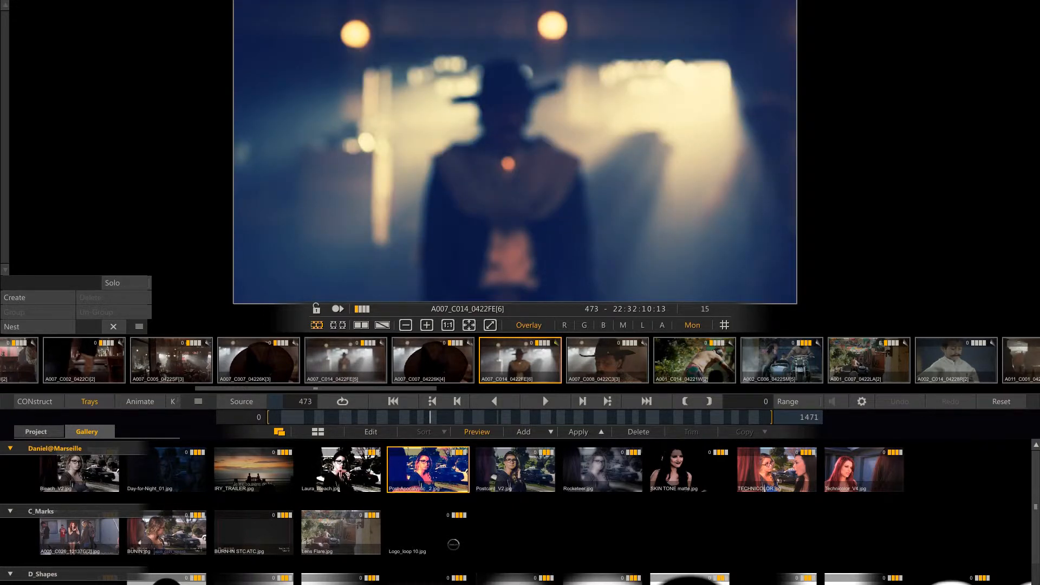
left_click(157, 476)
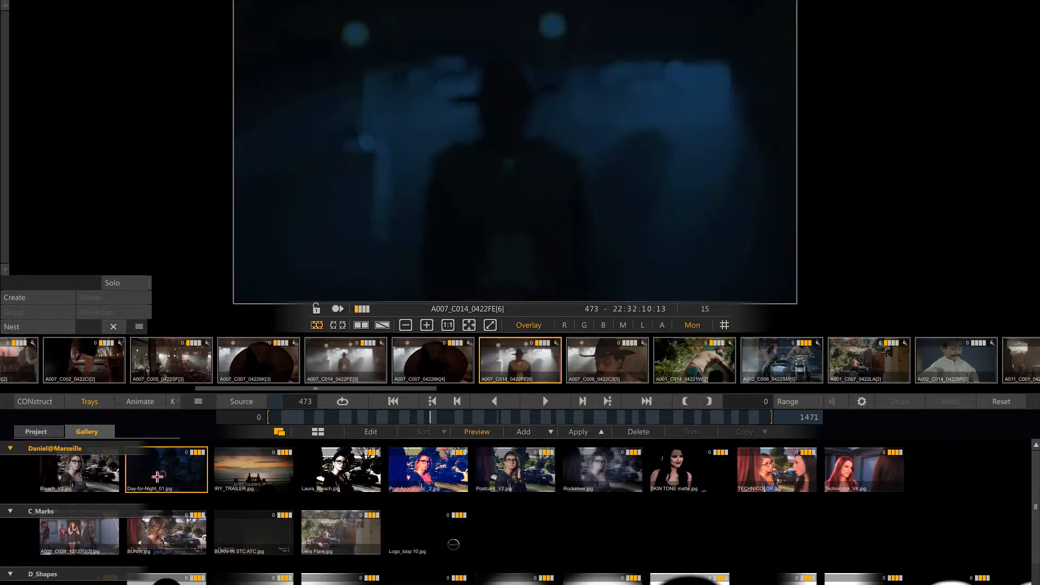
left_click(94, 475)
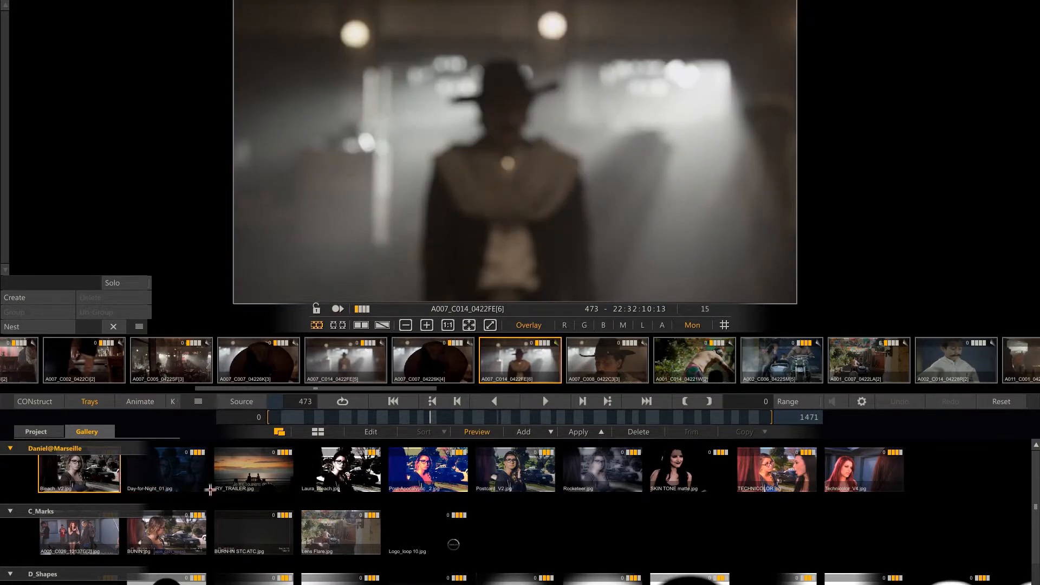
left_click(429, 535)
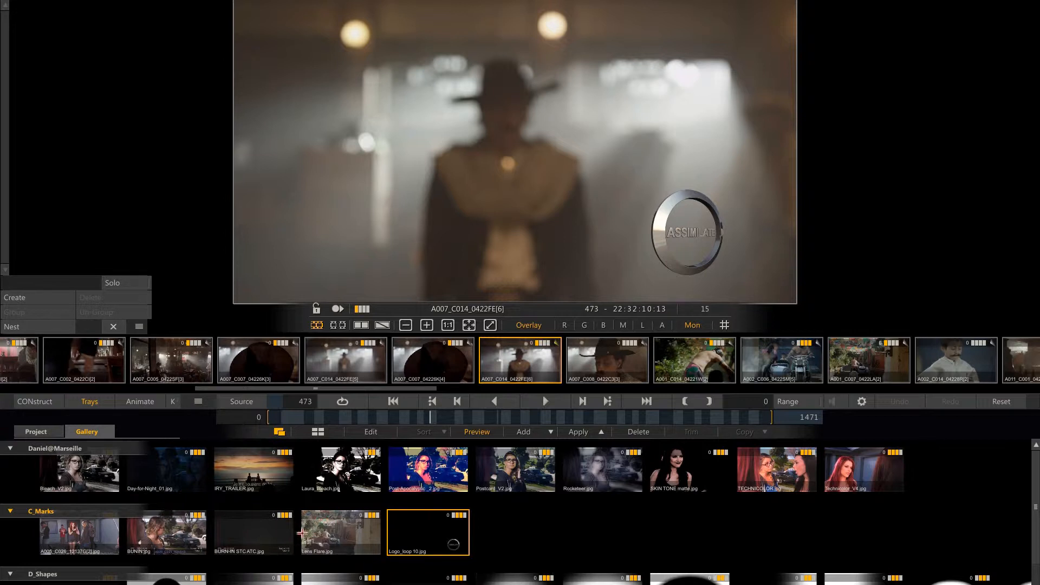
left_click(261, 532)
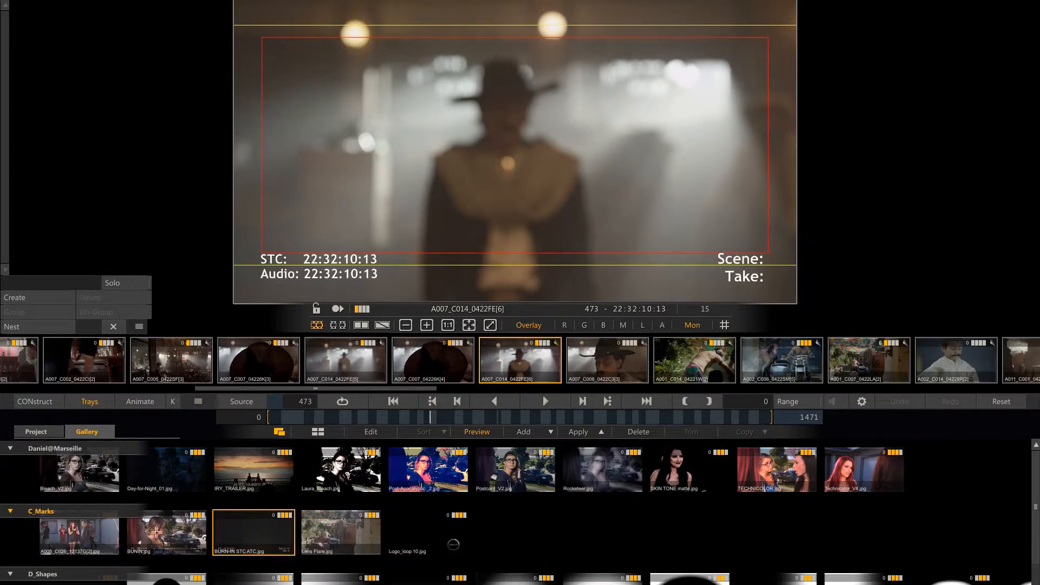
Preview the BURNIN and Lens Flare gallery items on shot A007_C014, and browse the D_Shapes and E_LUT and keys groups.
left_click(156, 534)
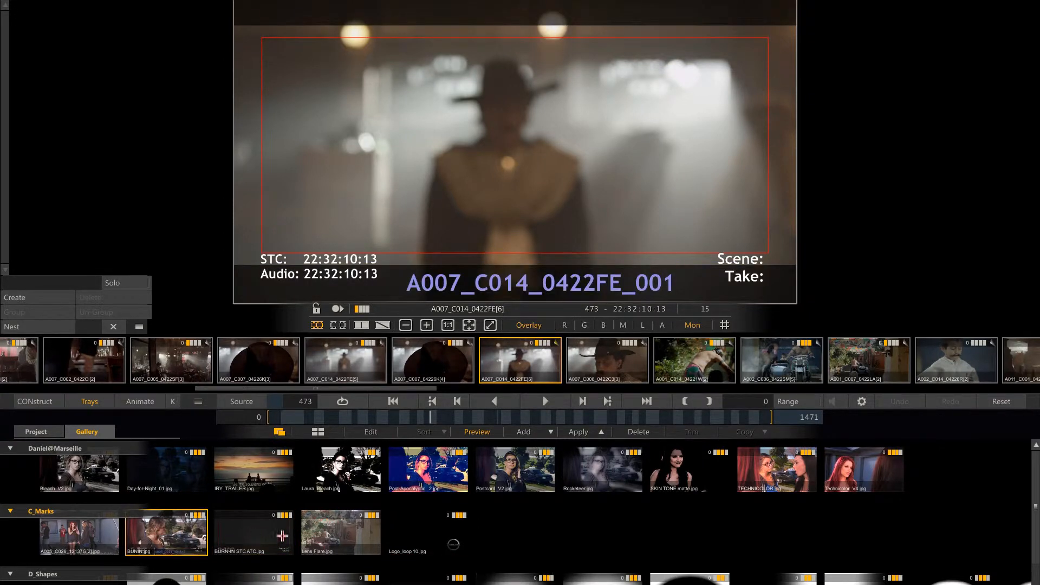
left_click(332, 537)
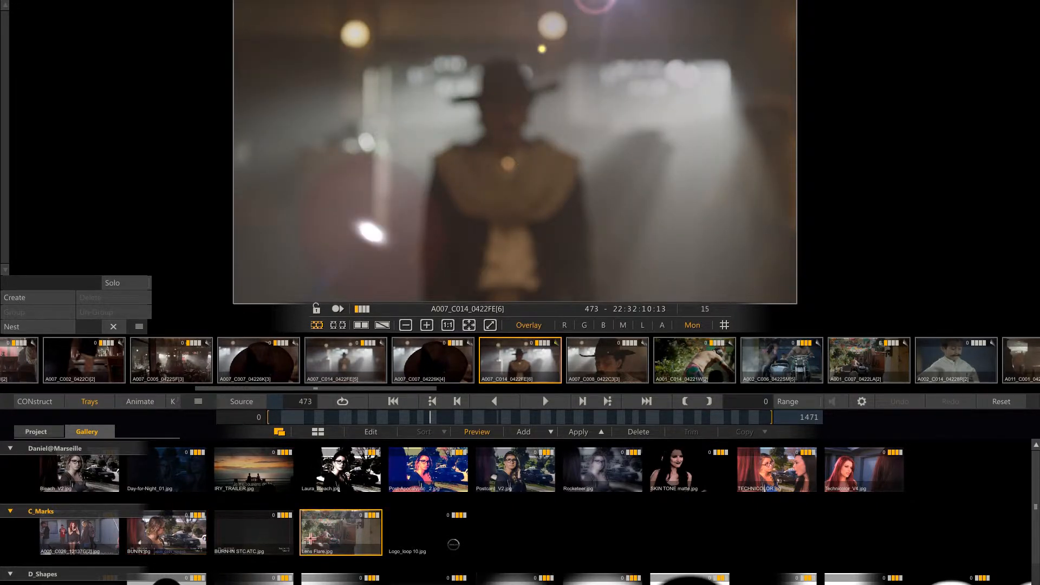
mouse_move(1039, 524)
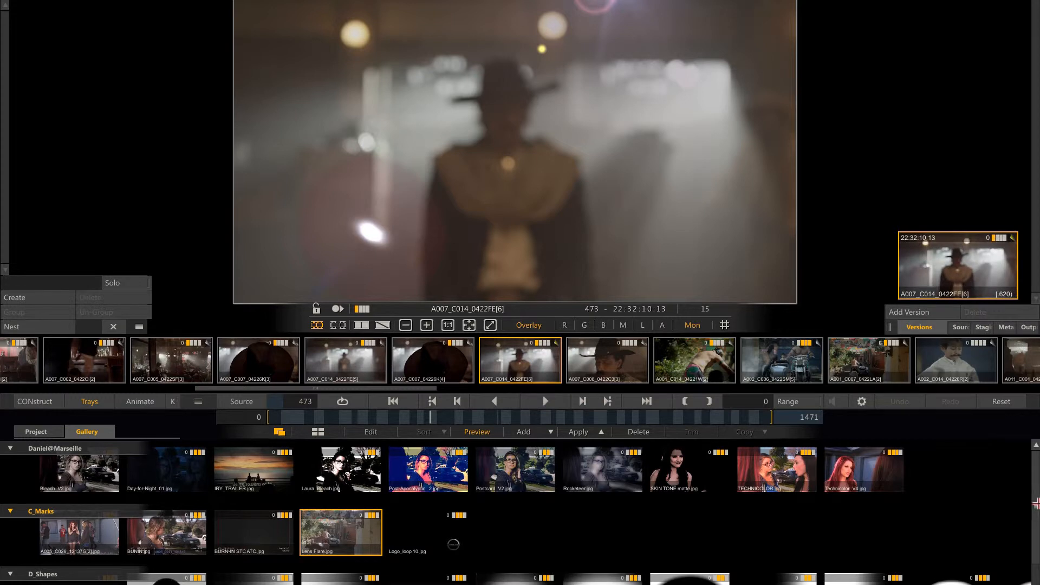
scroll(1036, 504, "down", 2)
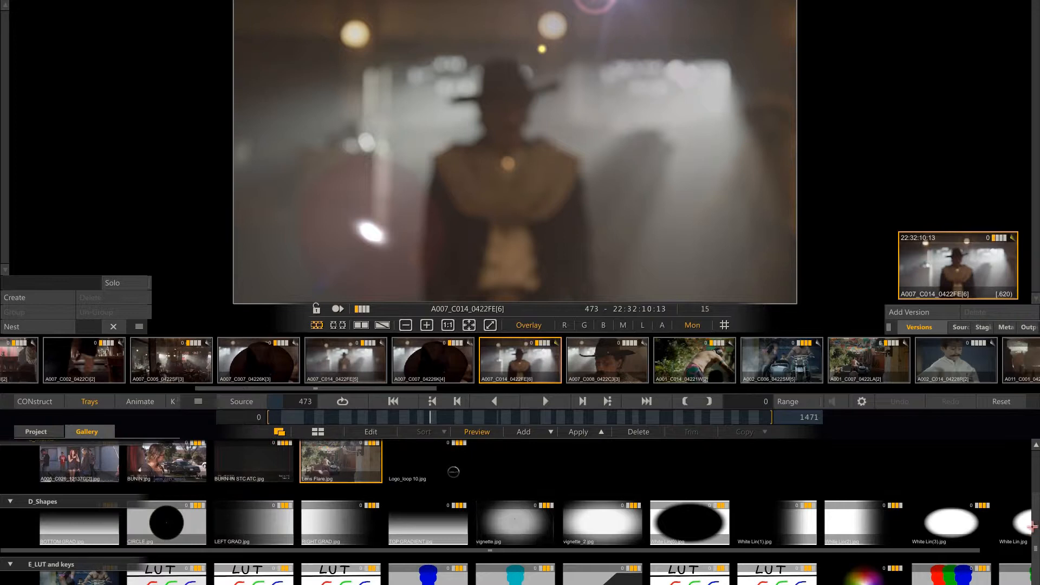
scroll(1033, 526, "up", 2)
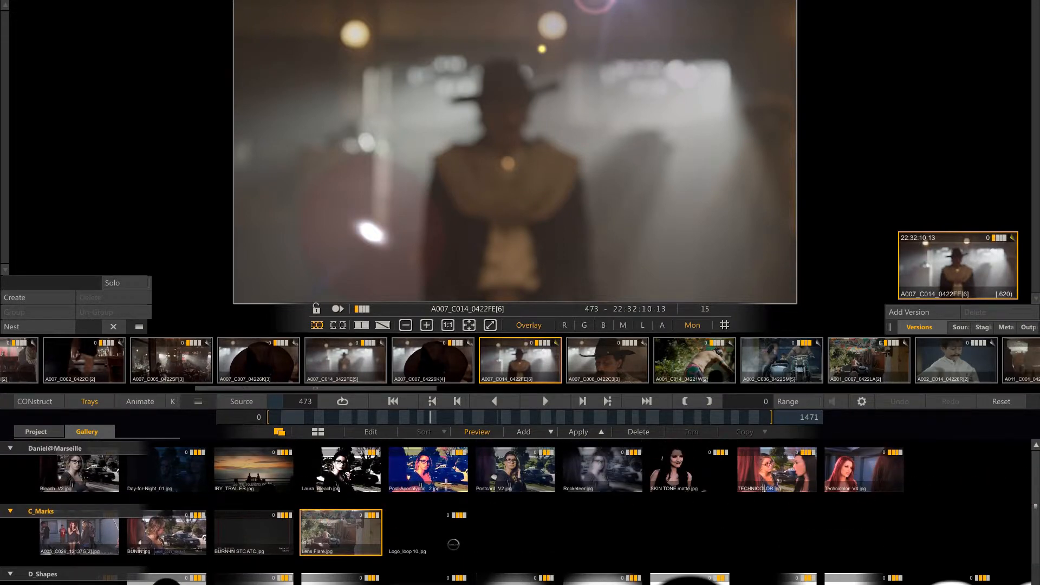
Try larger gallery thumbnails, wrap each group's items onto multiple rows, and return to the small thumbnail size.
left_click(279, 432)
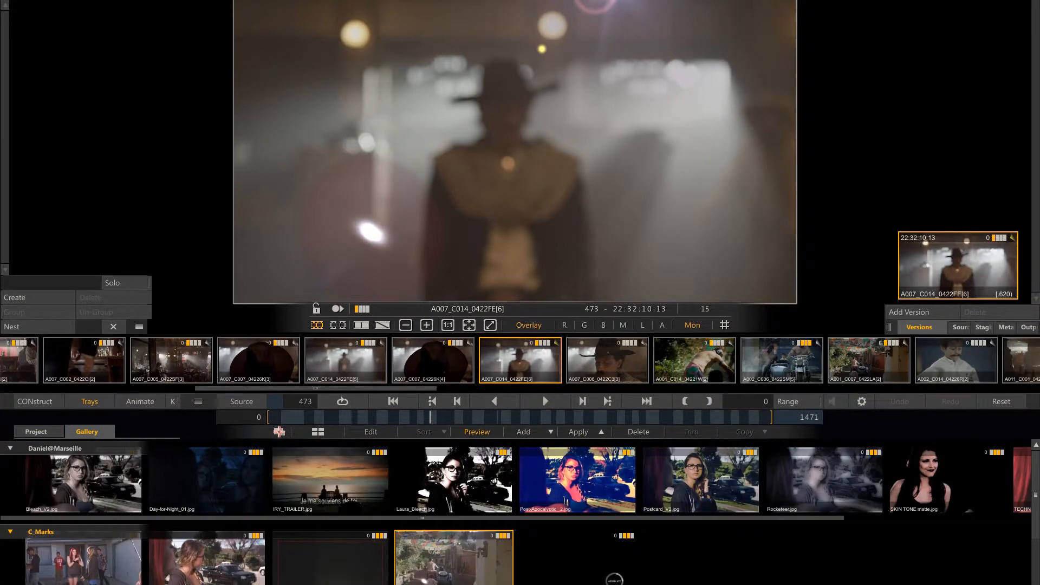
mouse_move(211, 517)
left_mouse_down()
mouse_move(368, 533)
mouse_move(195, 526)
left_mouse_up()
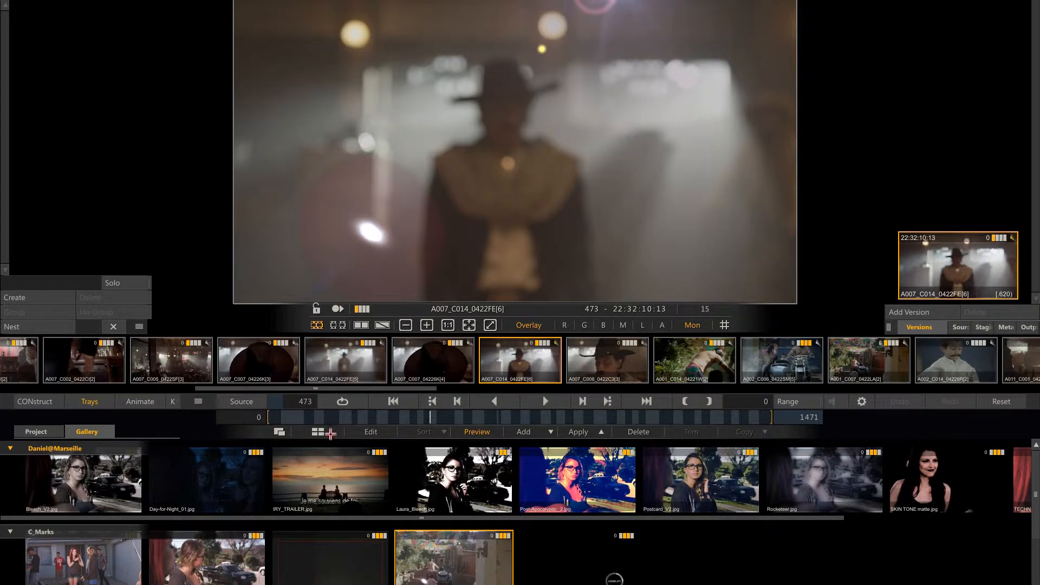
left_click(327, 432)
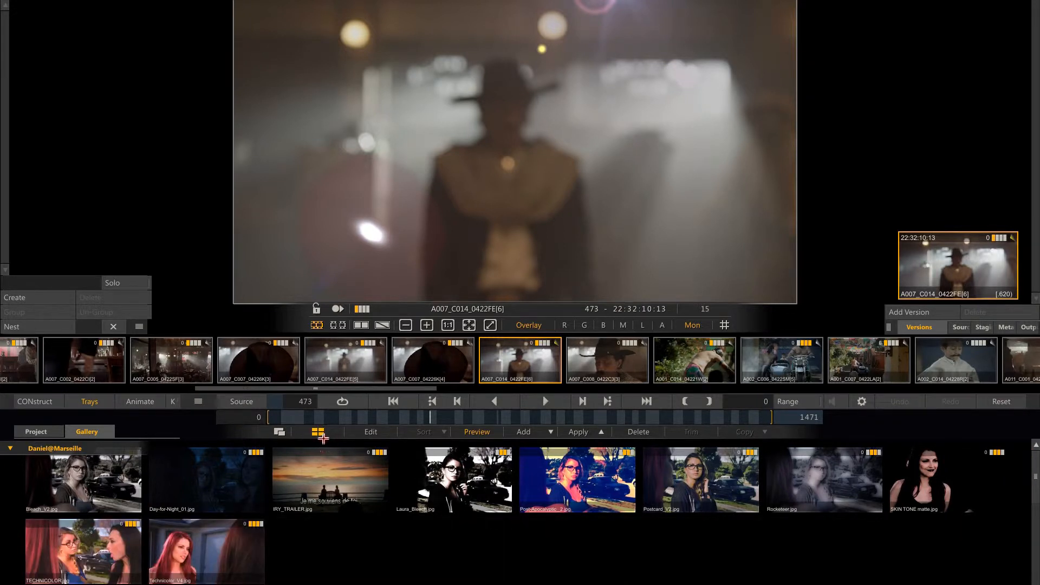
left_click(282, 432)
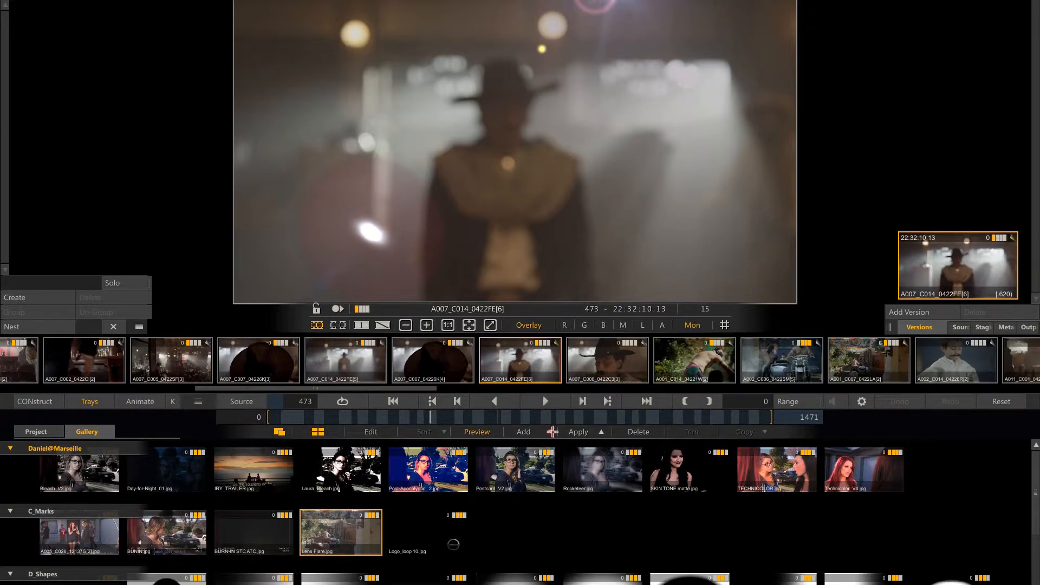
Create a gallery group named TEST and delete it again.
left_click(552, 431)
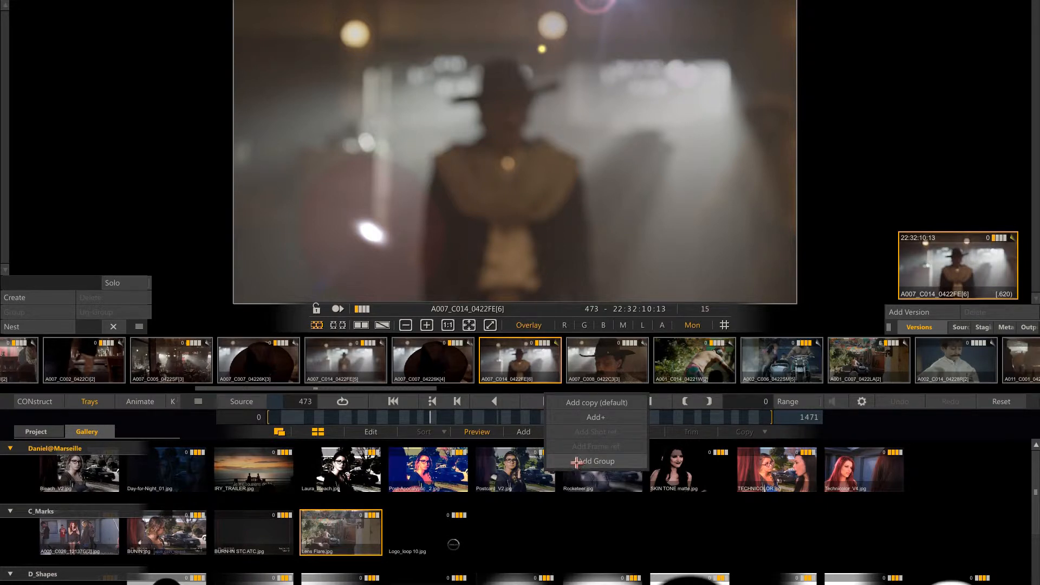
left_click(576, 462)
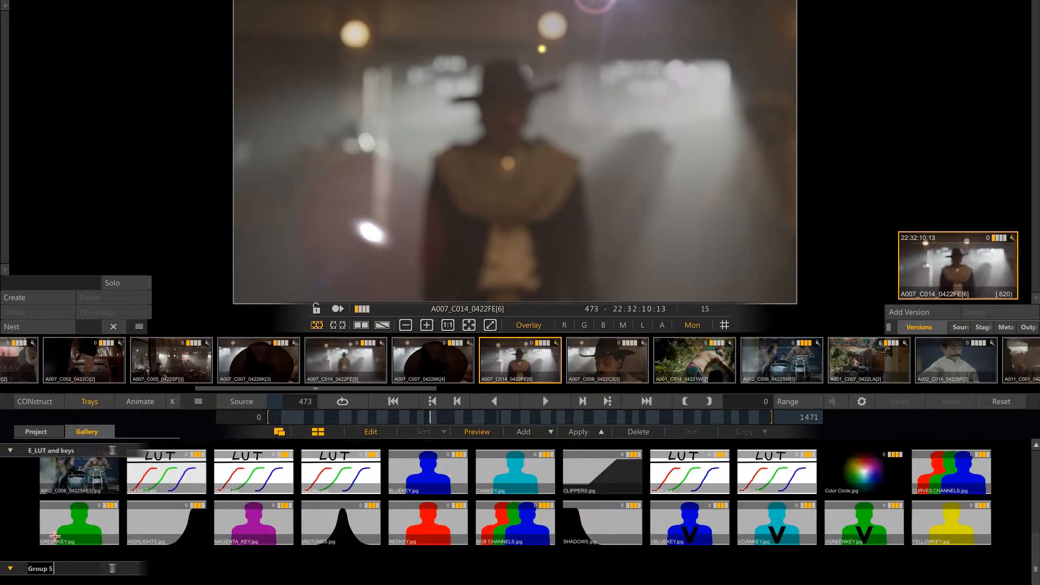
type("TEST")
left_click(112, 567)
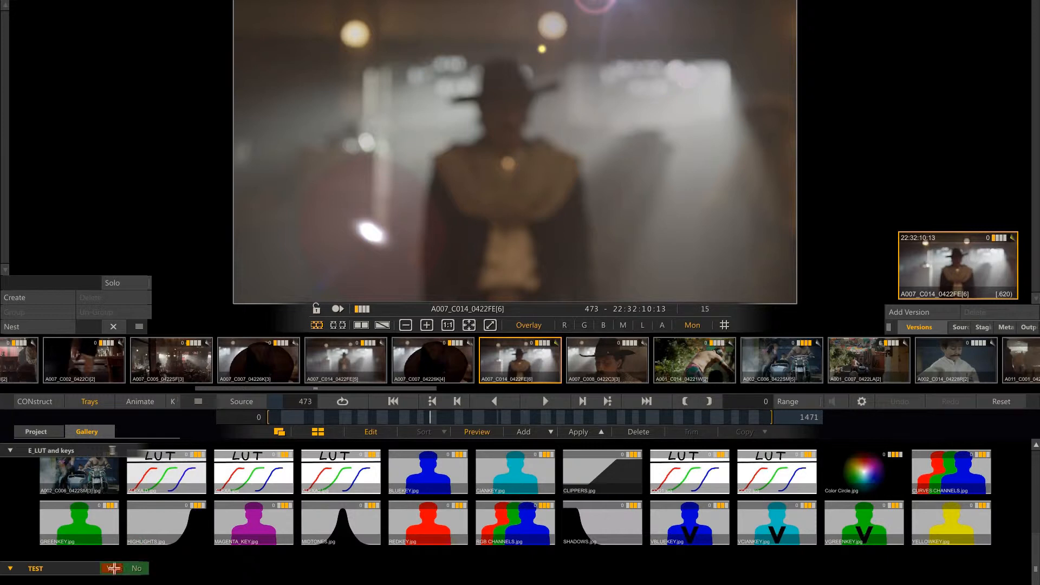
left_click(111, 567)
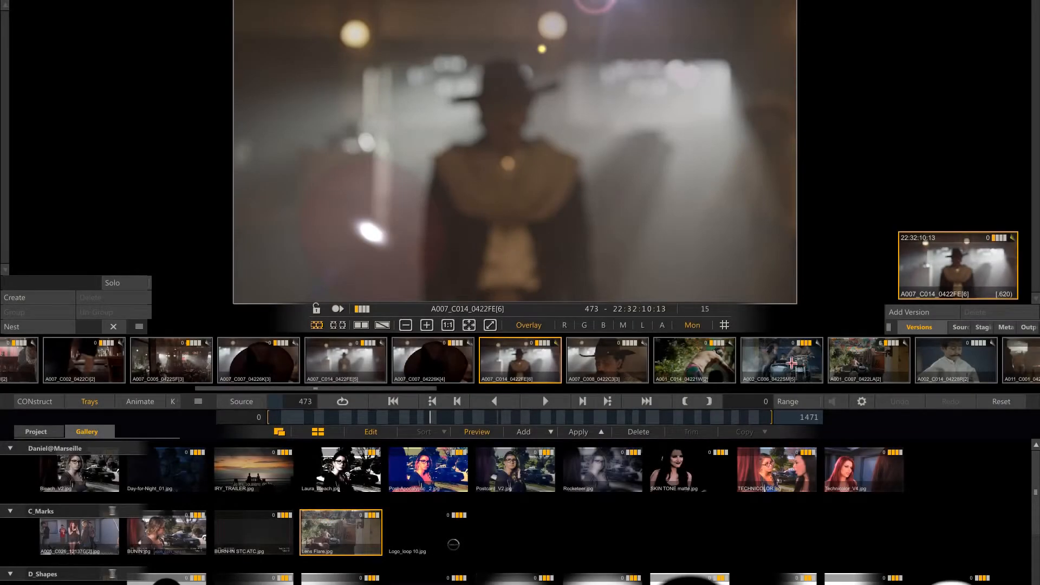
With gallery editing and preview off, save the grade of shot A002_C006 in slot 18 as a copy in the group containing Bleach_V2.
left_click(796, 363)
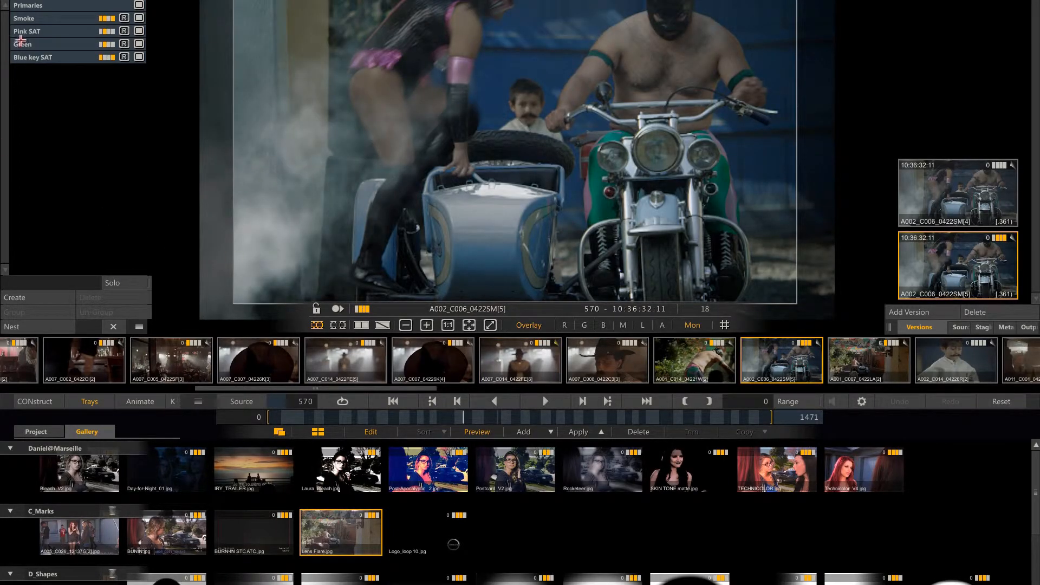
left_click(79, 5)
left_click(371, 431)
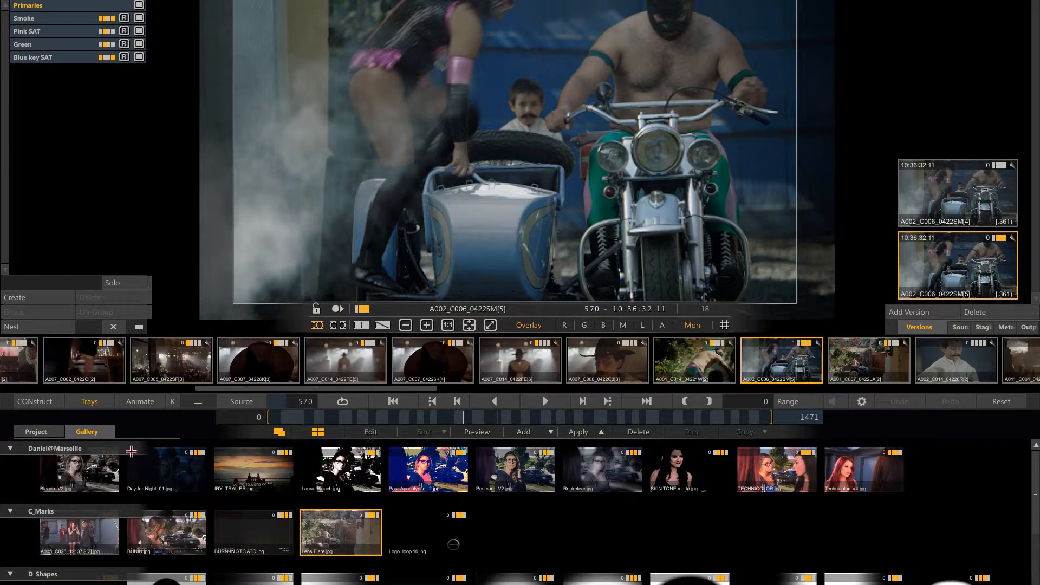
left_click(125, 449)
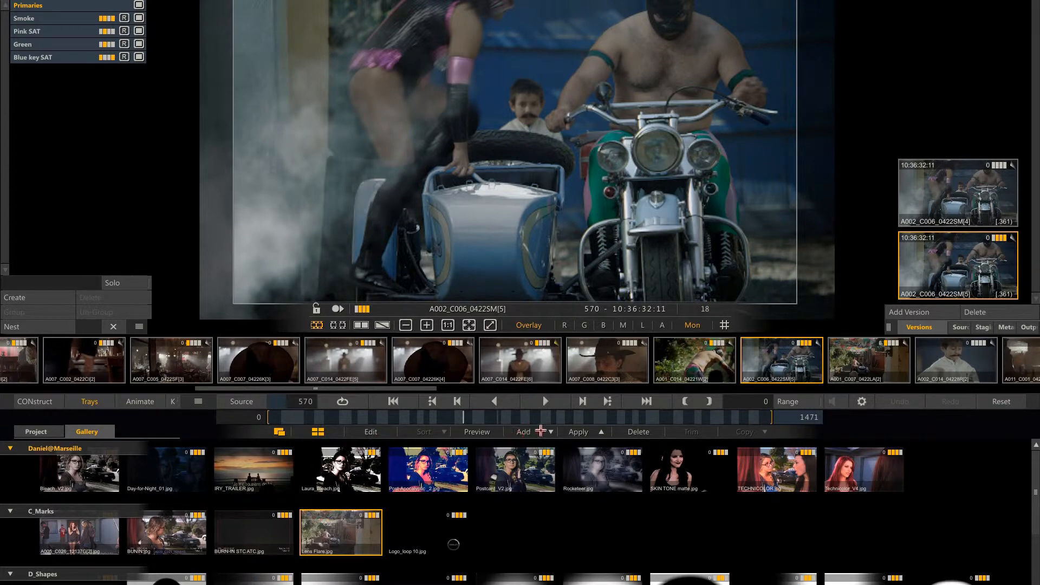
left_click(551, 432)
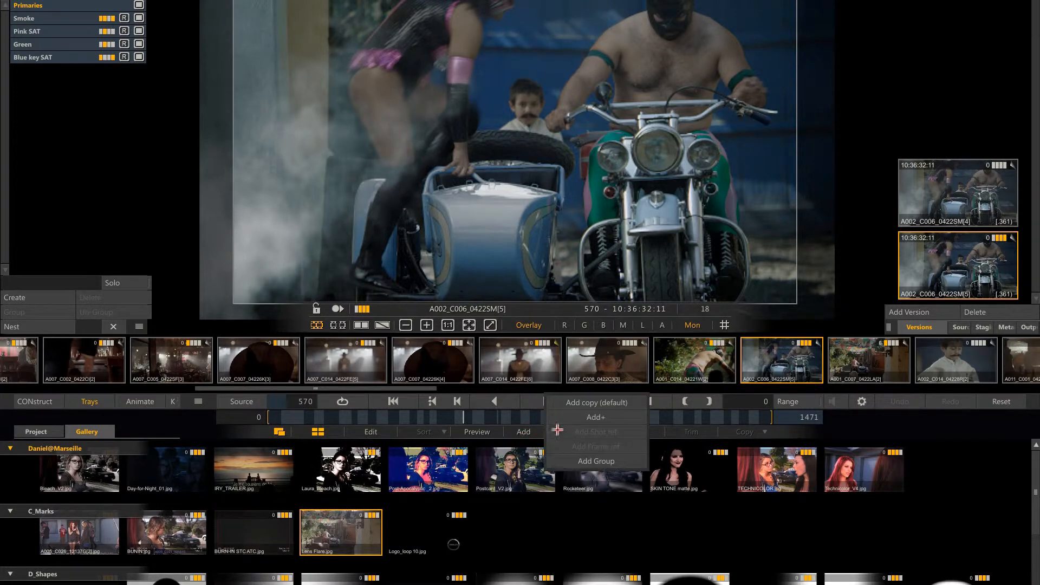
left_click(588, 404)
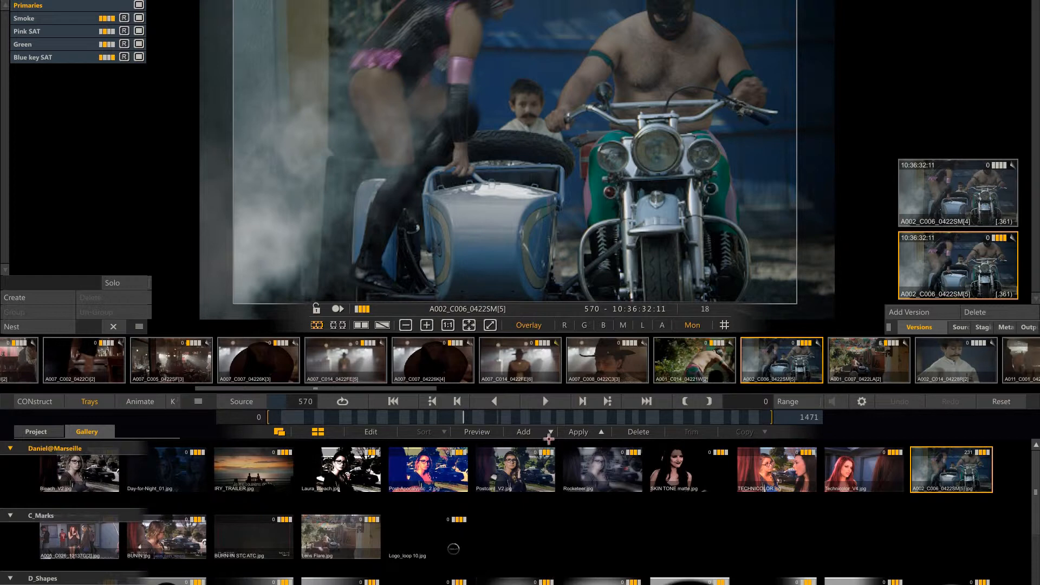
Review the Add+ feature options for shot A002_C006 without adding, and the Apply options for shot A001_C007 in slot 19.
left_click(547, 431)
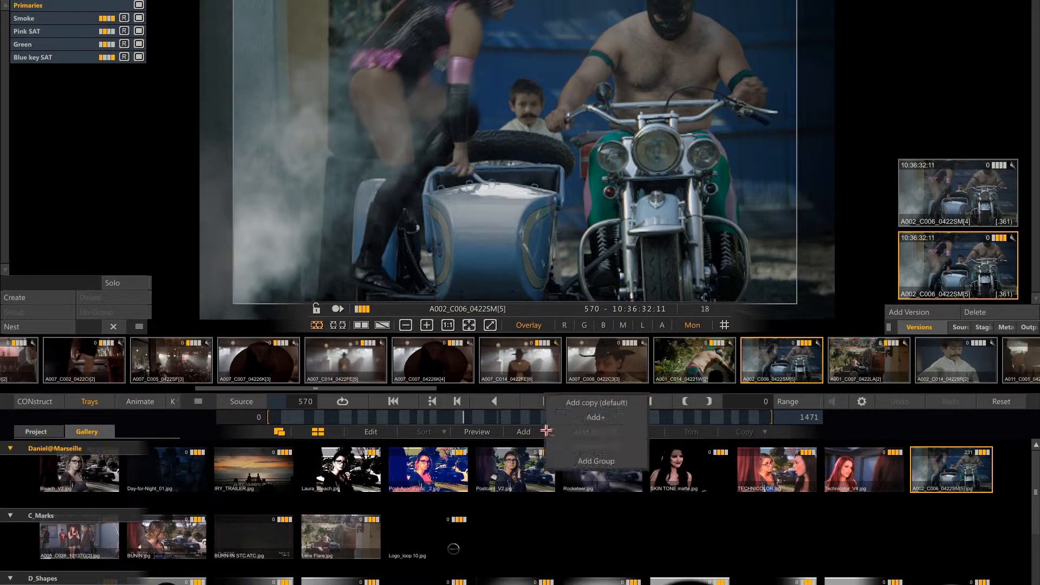
left_click(583, 417)
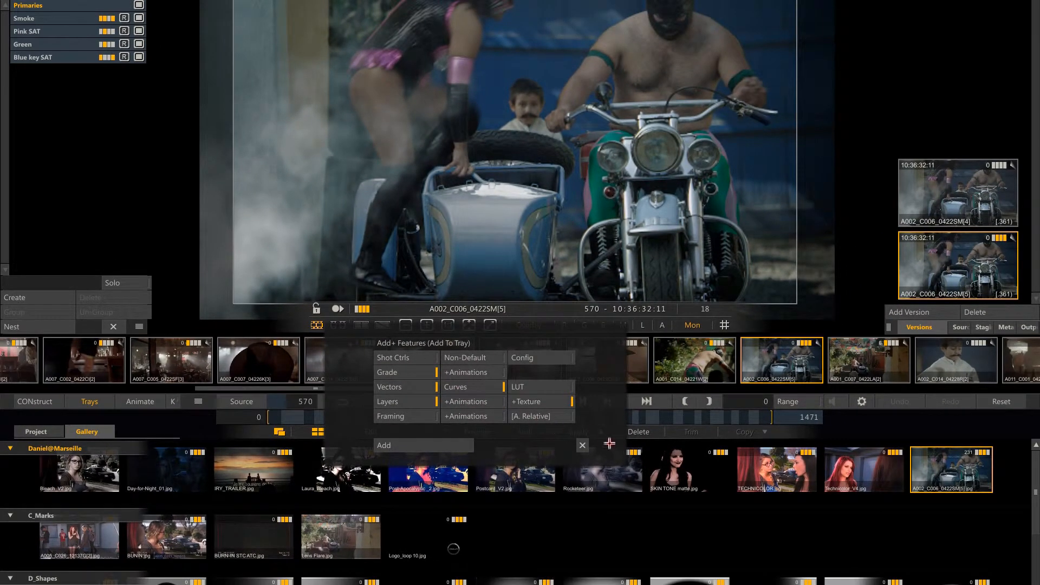
left_click(586, 444)
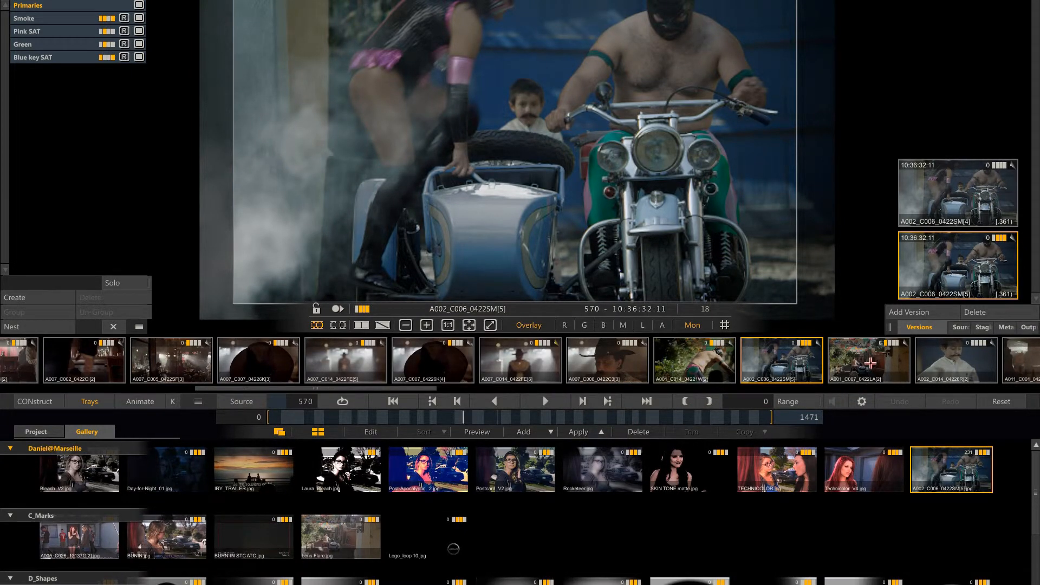
left_click(868, 362)
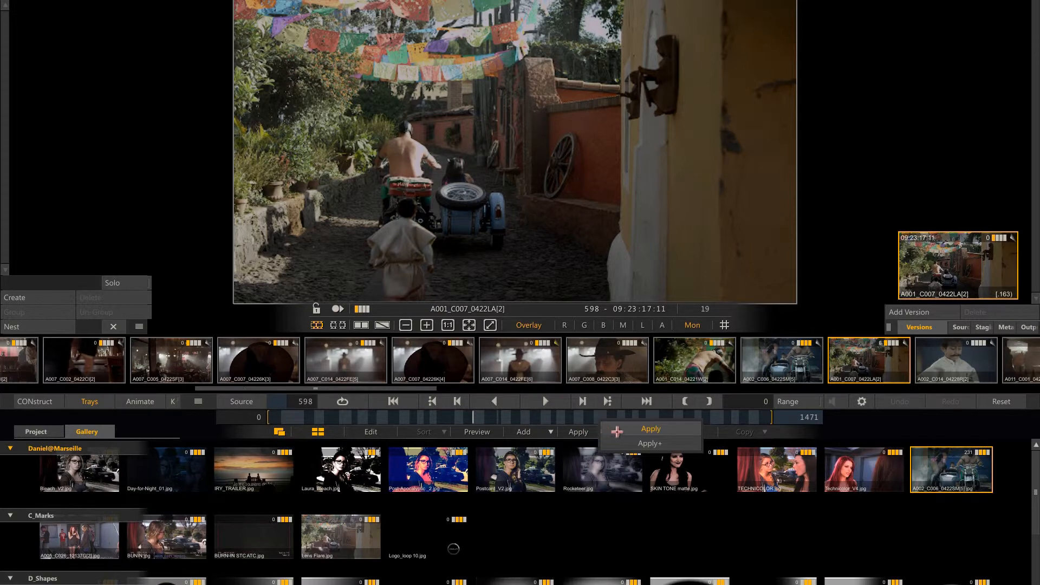
left_click(605, 432)
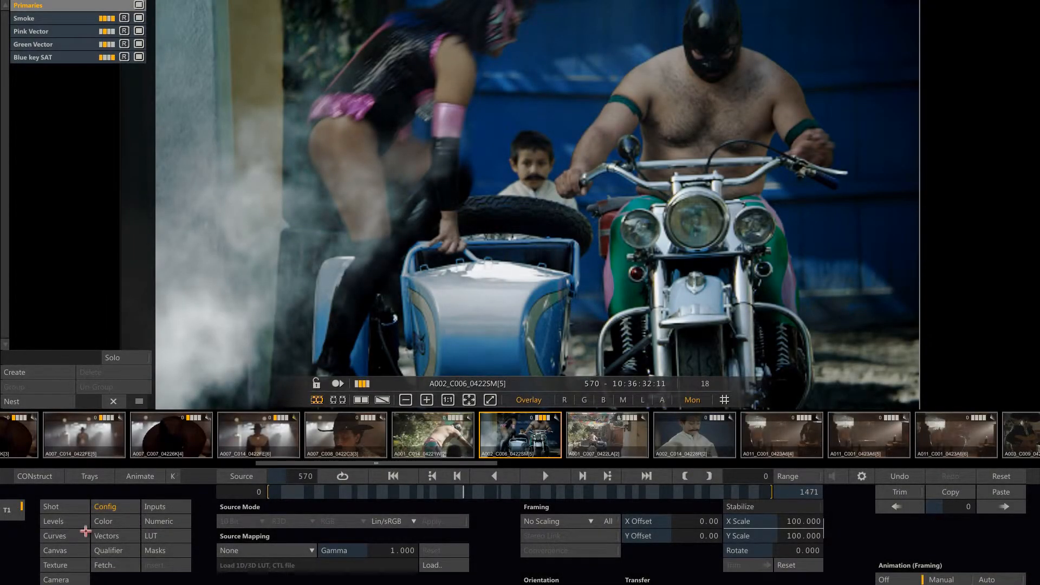
Inspect the curves and grading LUT of shot A002_C006's primary grade, and compare the image with the Smoke layer off and on.
left_click(69, 536)
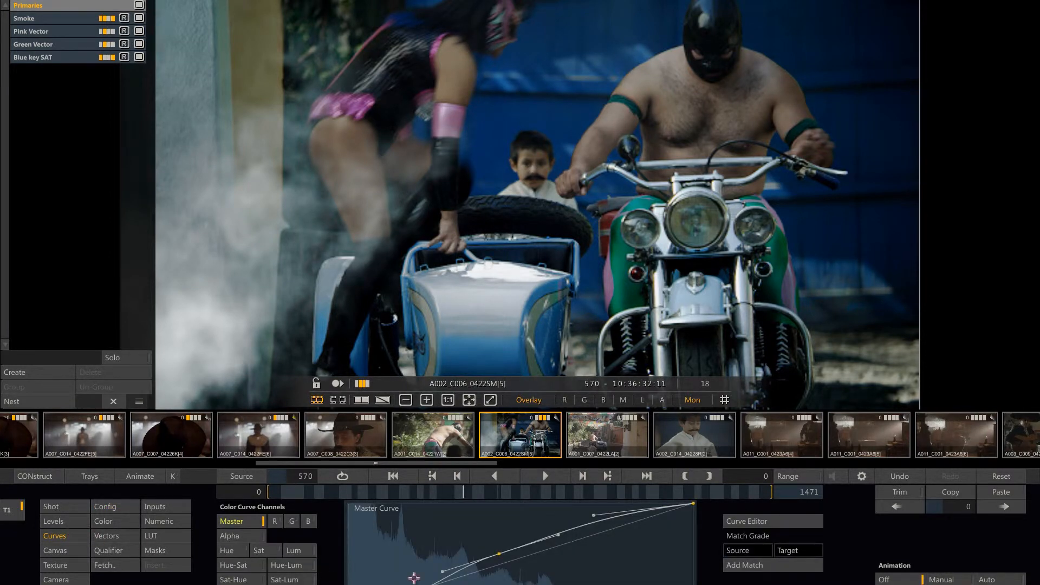
left_click(166, 534)
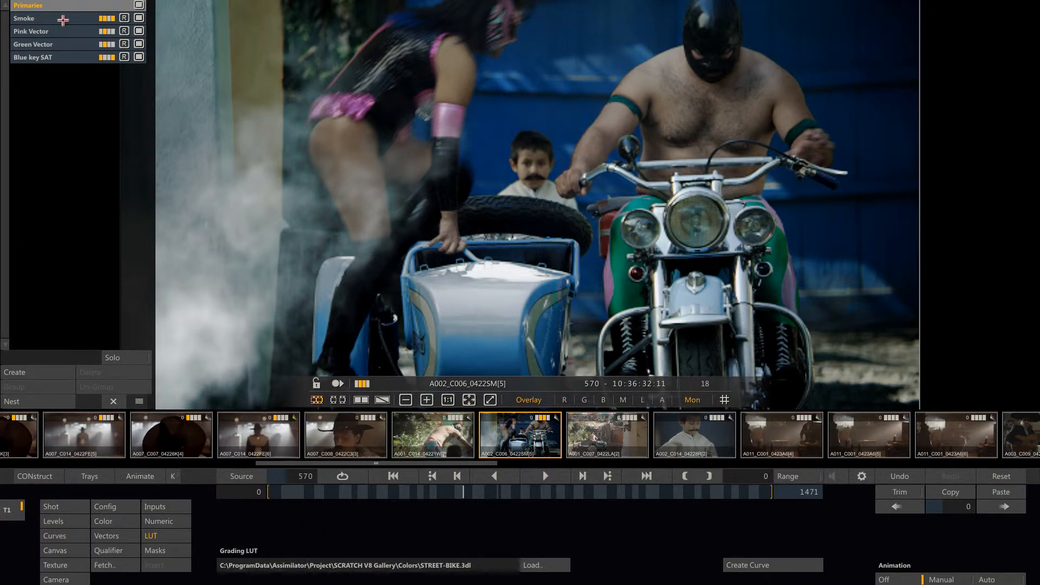
left_click(66, 18)
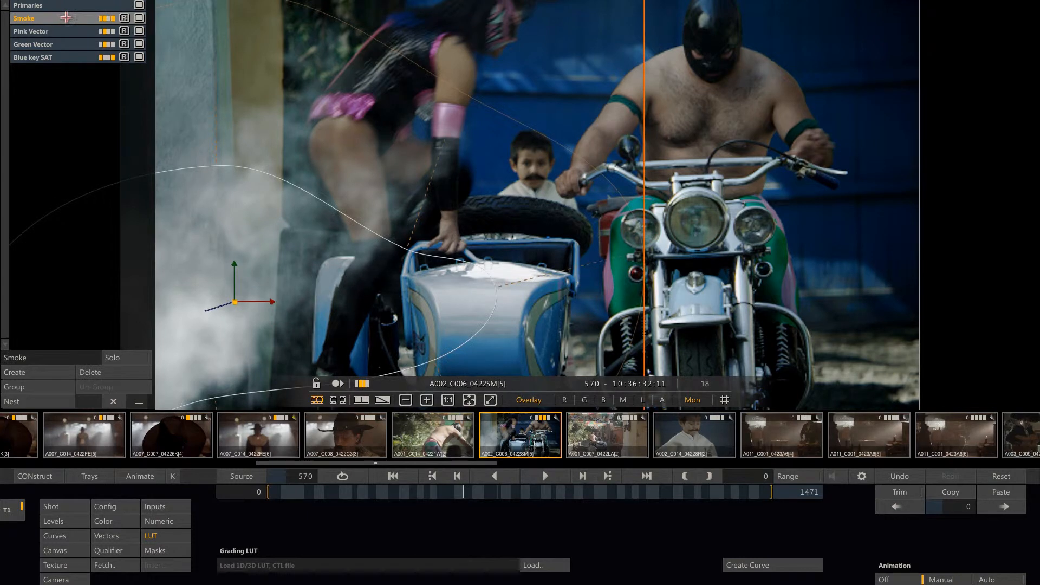
left_click(139, 18)
left_click(139, 18)
Inspect the vector color selections of the Pink Vector and Green Vector layers.
left_click(74, 31)
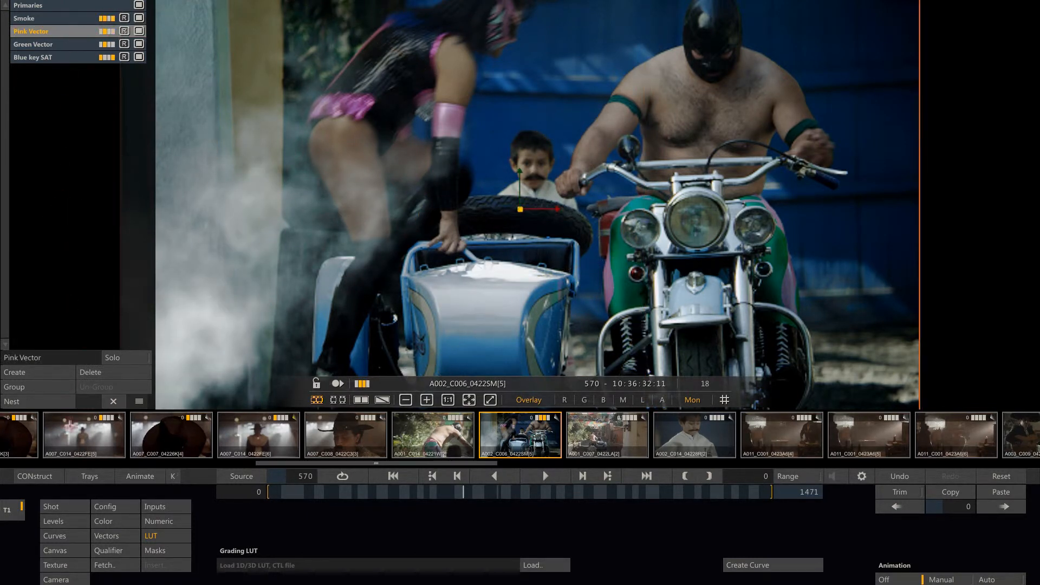
left_click(115, 536)
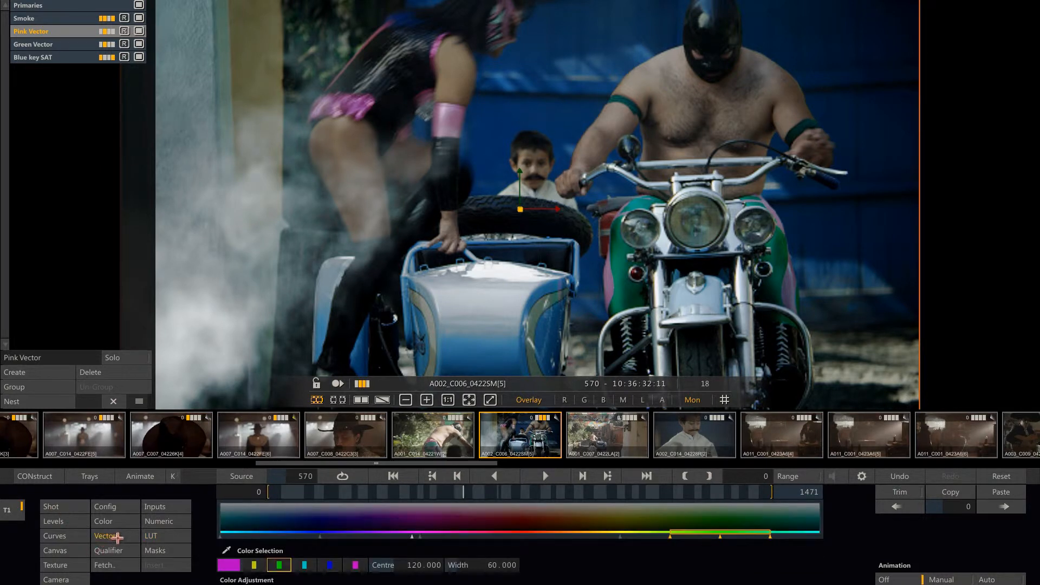
left_click(228, 565)
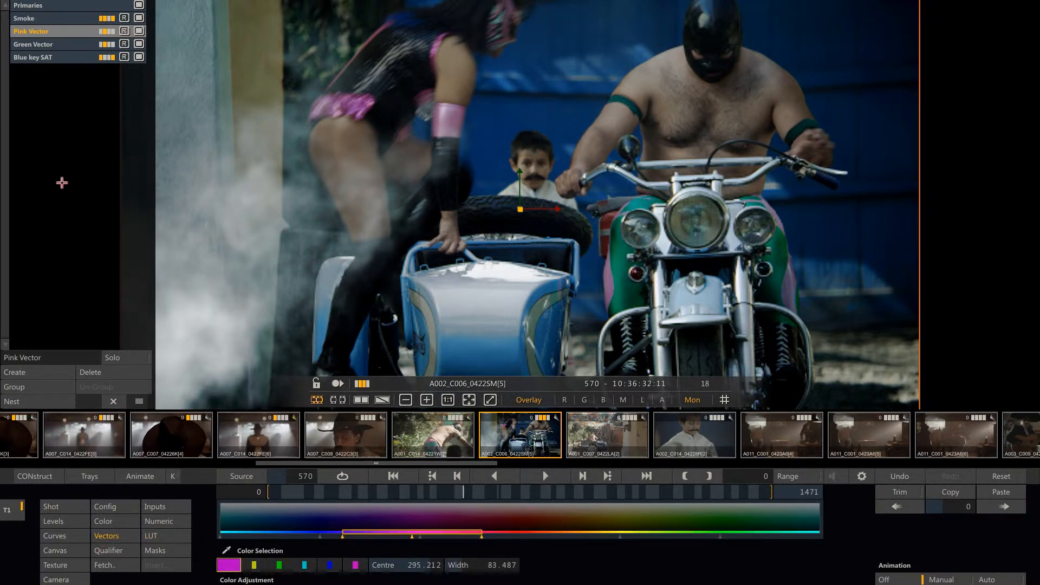
left_click(76, 44)
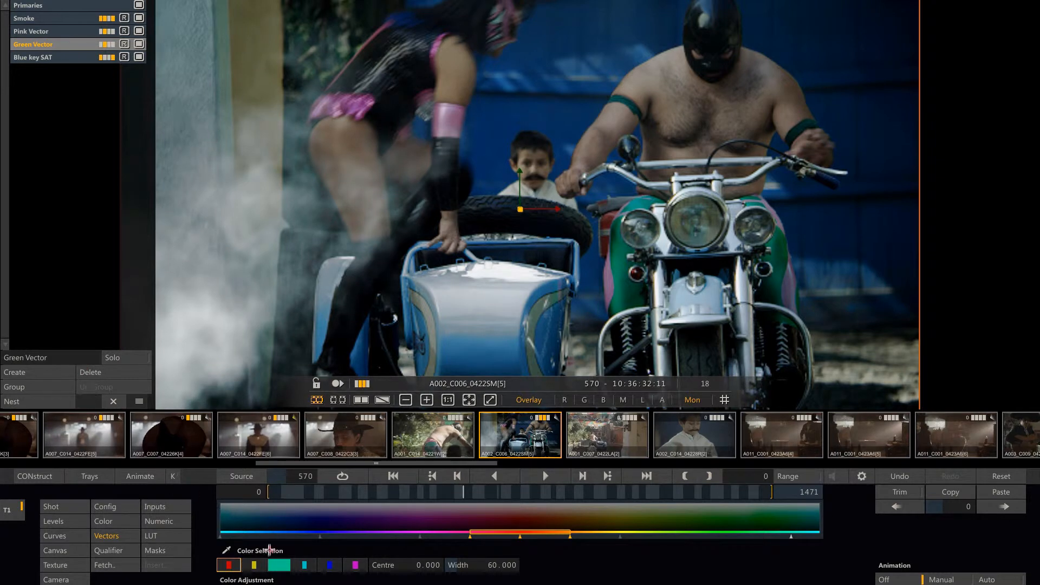
left_click(288, 566)
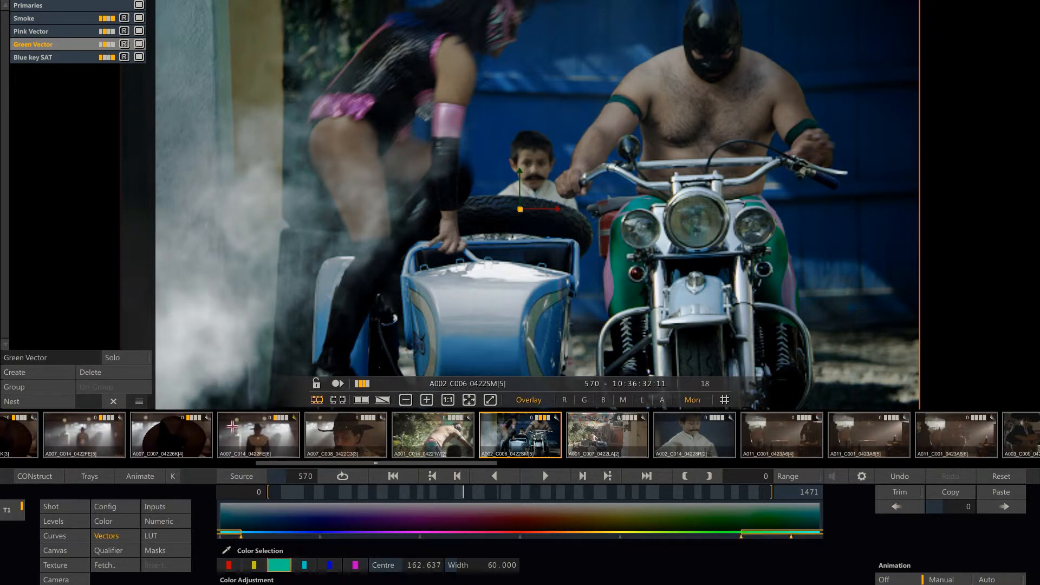
Inspect the Blue key SAT layer's HSV qualifier, viewing its matte and returning to the graded image.
left_click(65, 58)
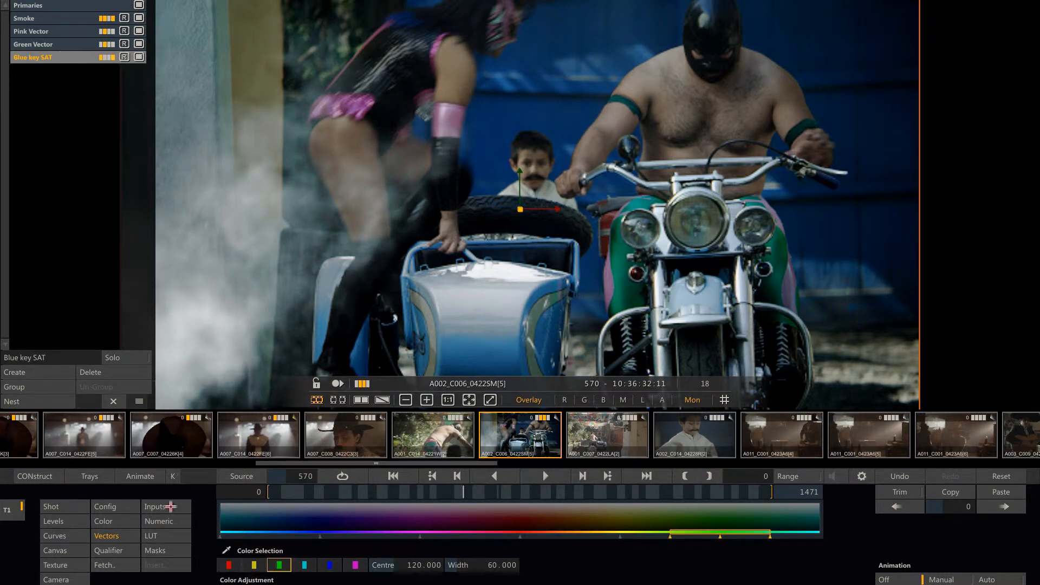
left_click(106, 551)
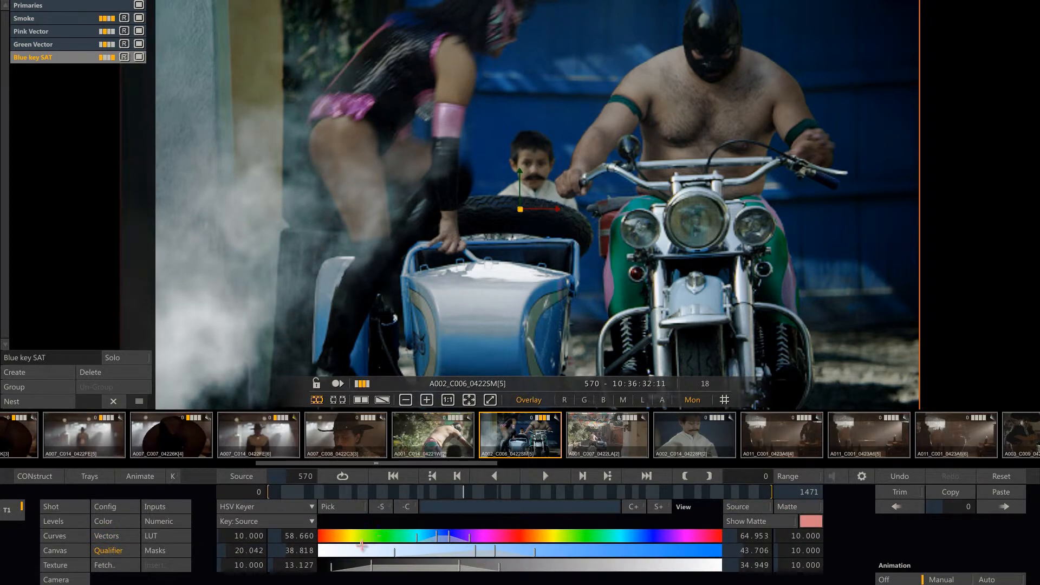
left_click(817, 506)
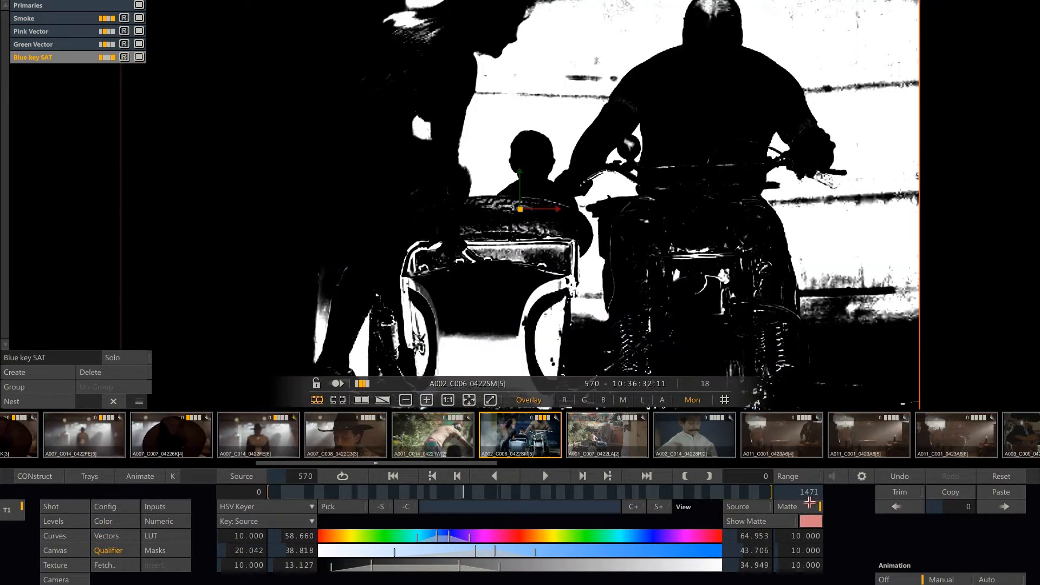
left_click(812, 503)
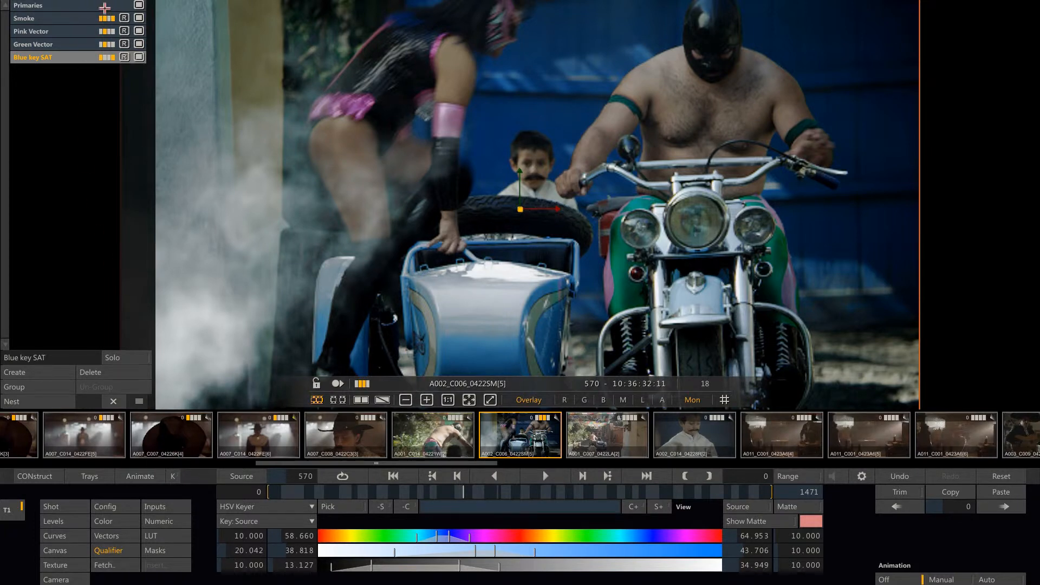
Return to the Primaries and add shot A002_C006's complete layered grade to the gallery group containing Bleach_V2.
left_click(104, 7)
left_click(104, 476)
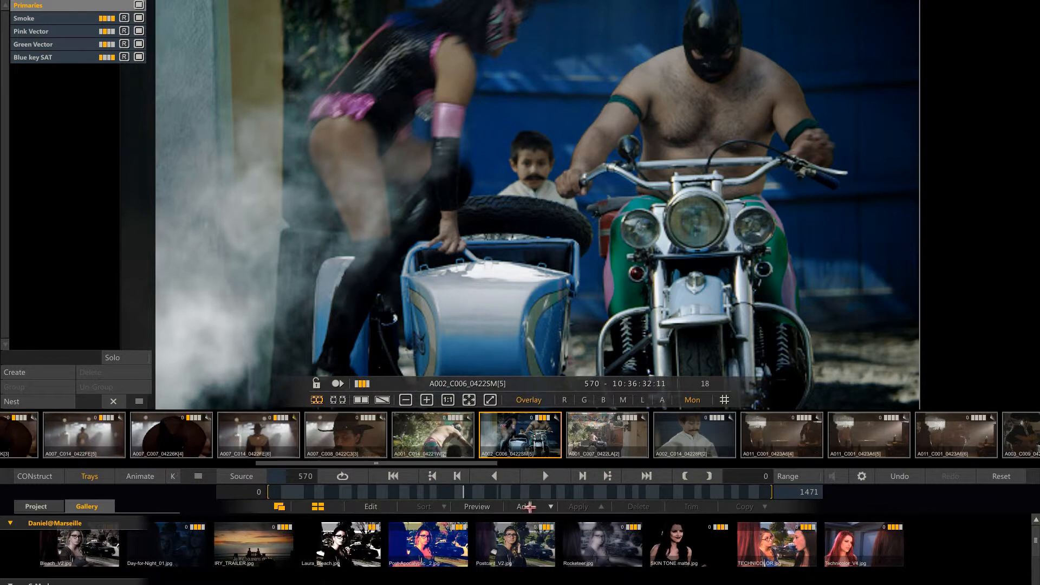
left_click(529, 507)
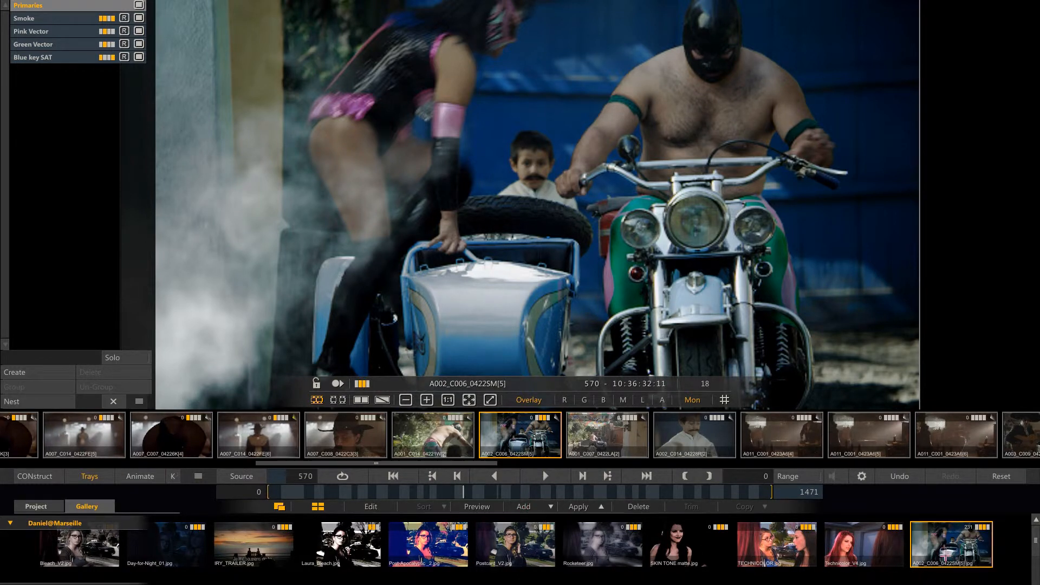
Apply only the curves and LUT of the saved A002_C006 gallery grade to shot A002_C014.
mouse_move(1039, 570)
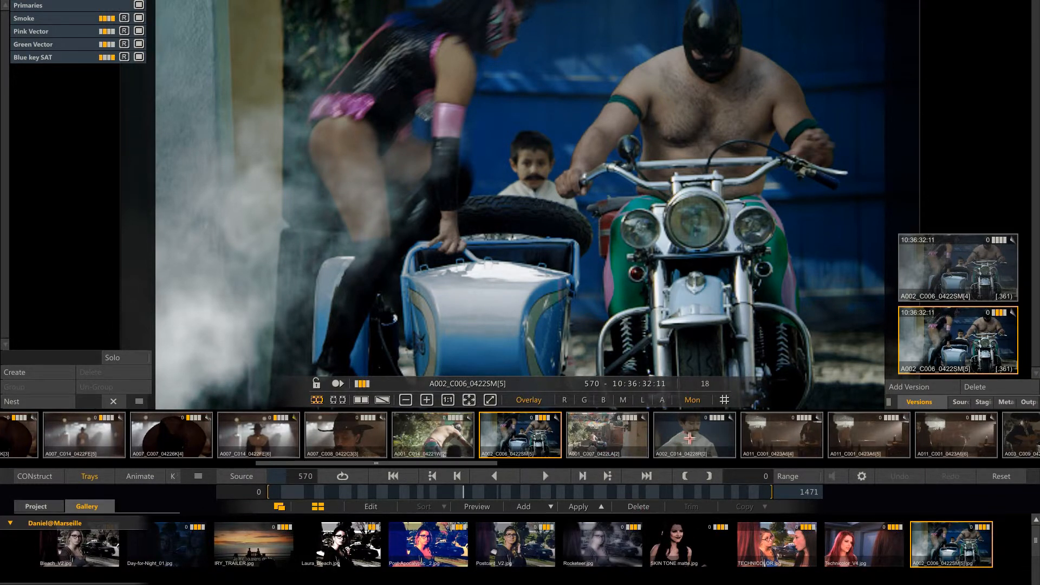
left_click(687, 437)
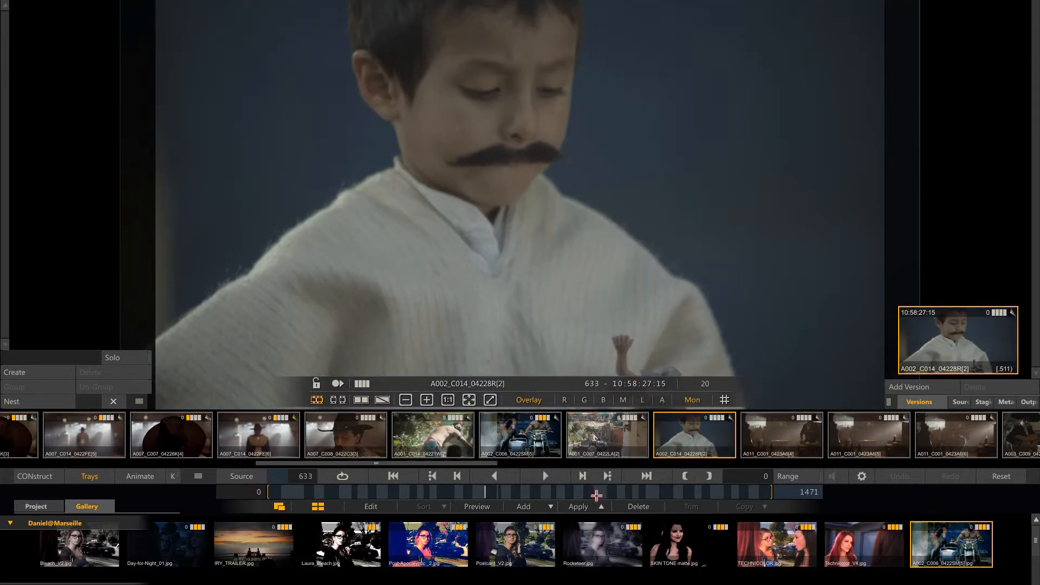
left_click(601, 507)
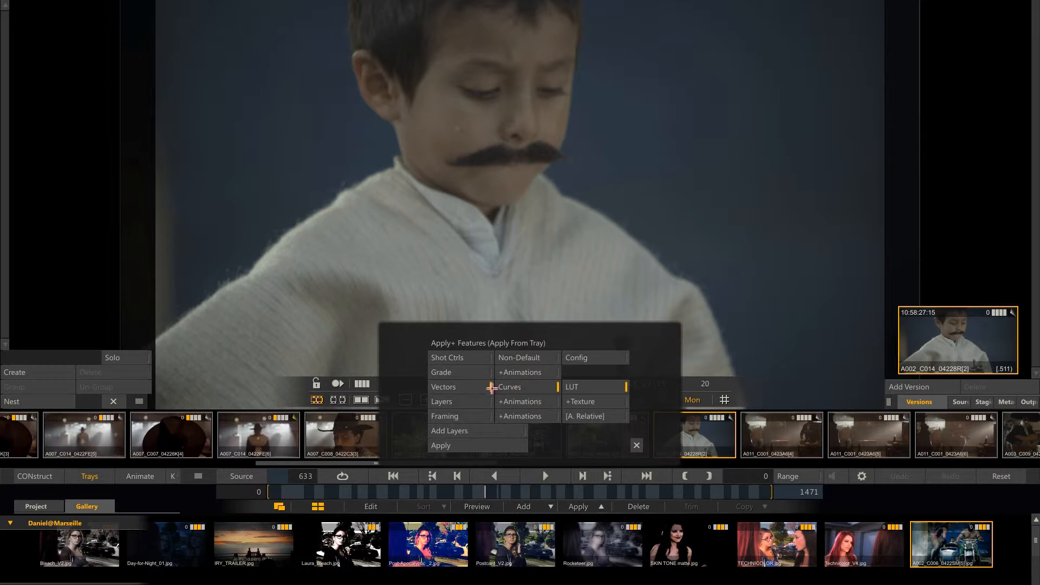
left_click(543, 391)
left_click(450, 446)
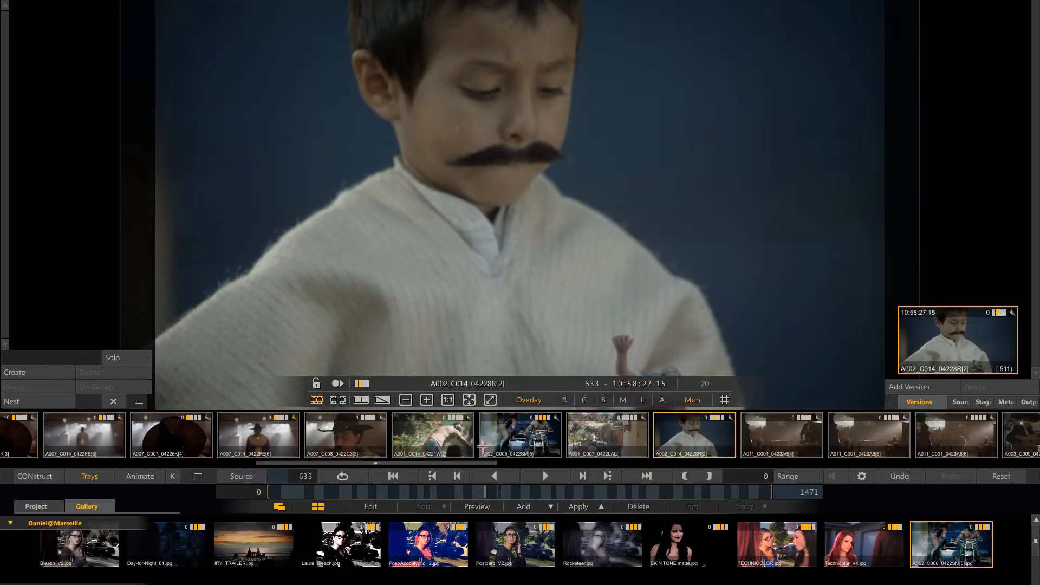
Reset shot A002_C014's grade and reapply the curves and LUT of the A002_C006 gallery grade.
left_click(1000, 476)
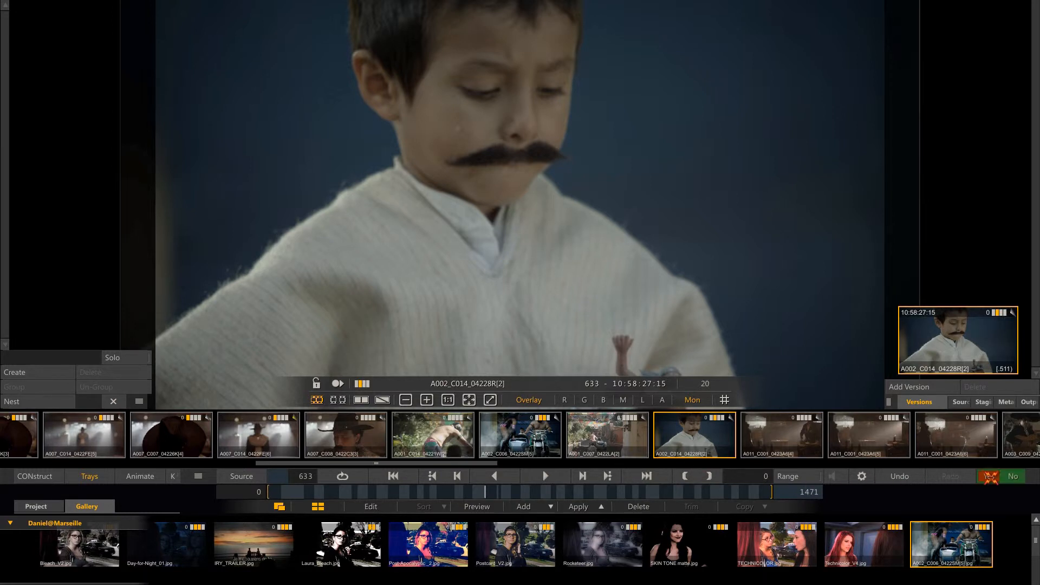
left_click(990, 476)
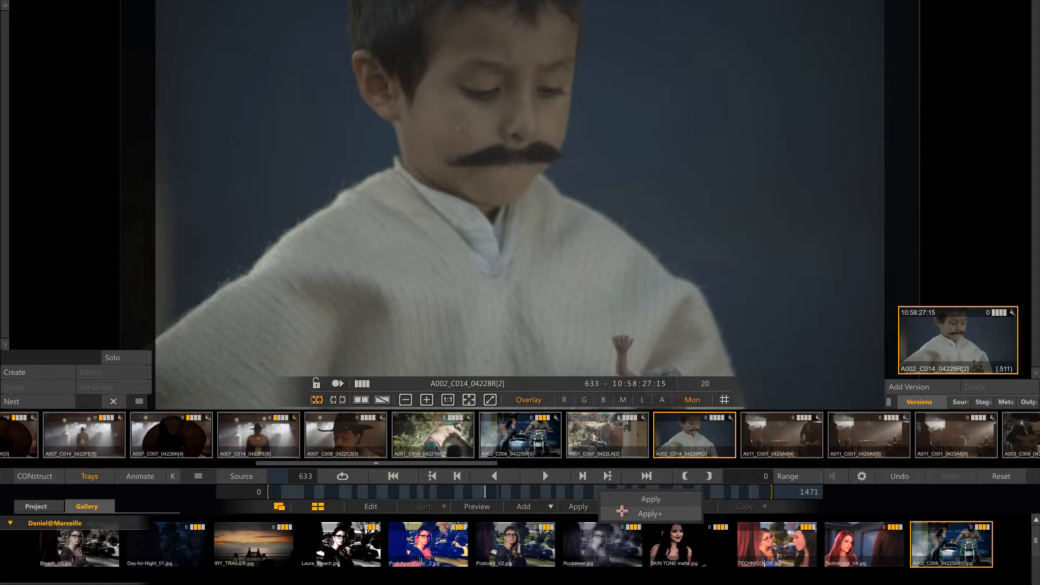
left_click(598, 507)
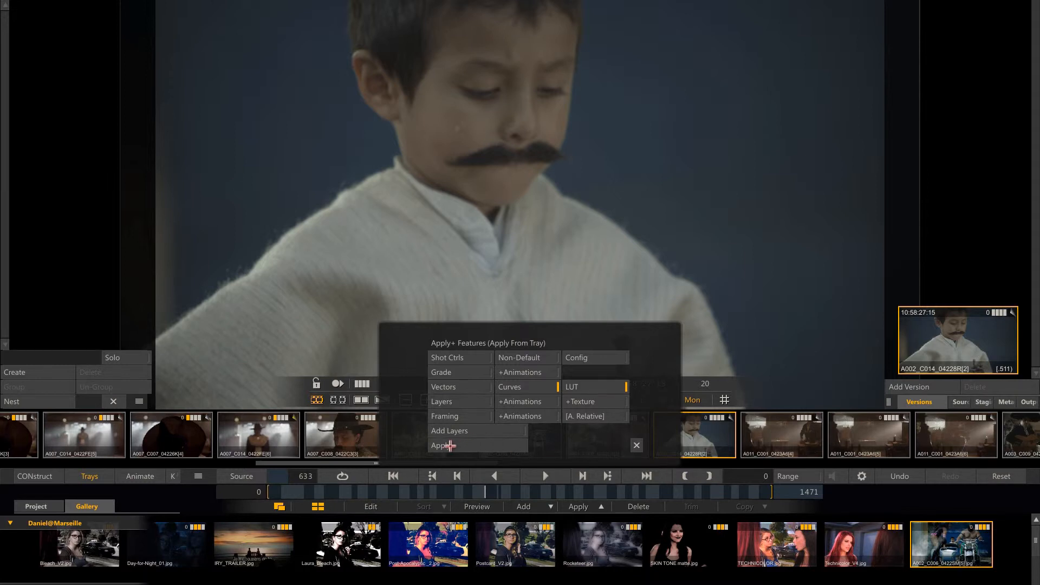
left_click(455, 445)
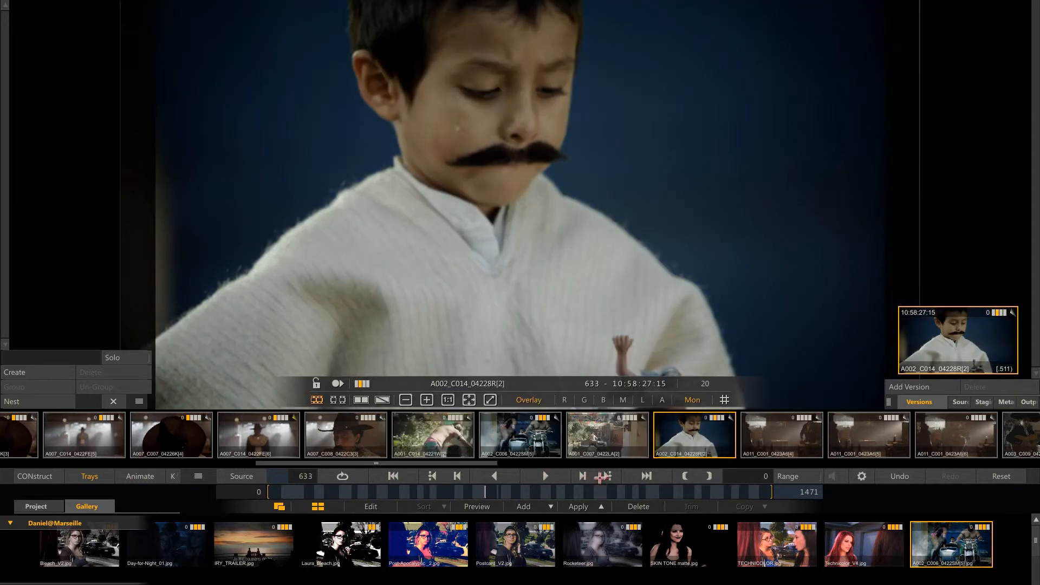
Apply the A002_C006 gallery grade to shot A001_C007 with vectors and layers included, and switch off its Smoke layer.
left_click(622, 447)
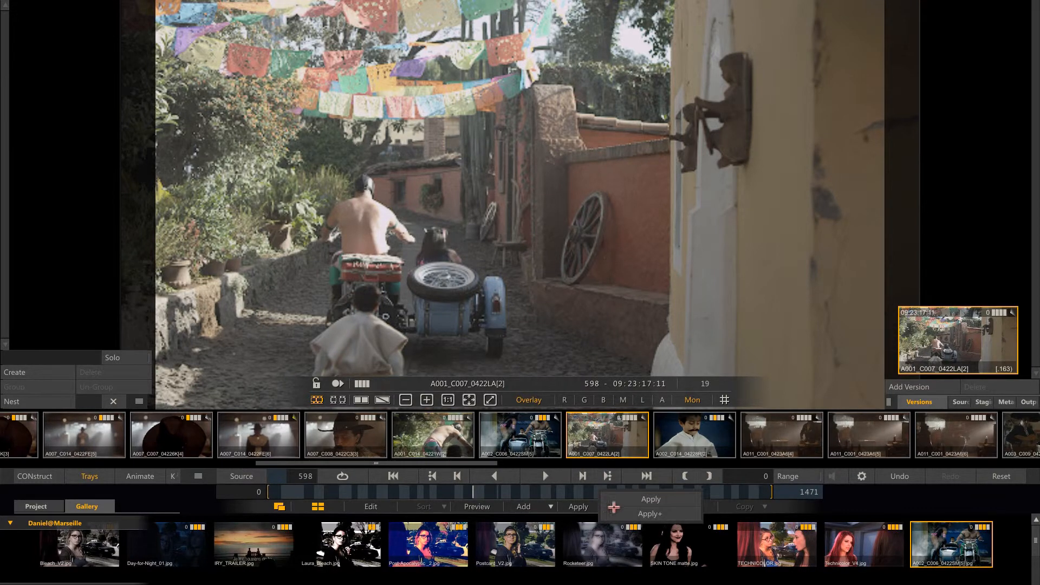
left_click(605, 506)
left_click(479, 388)
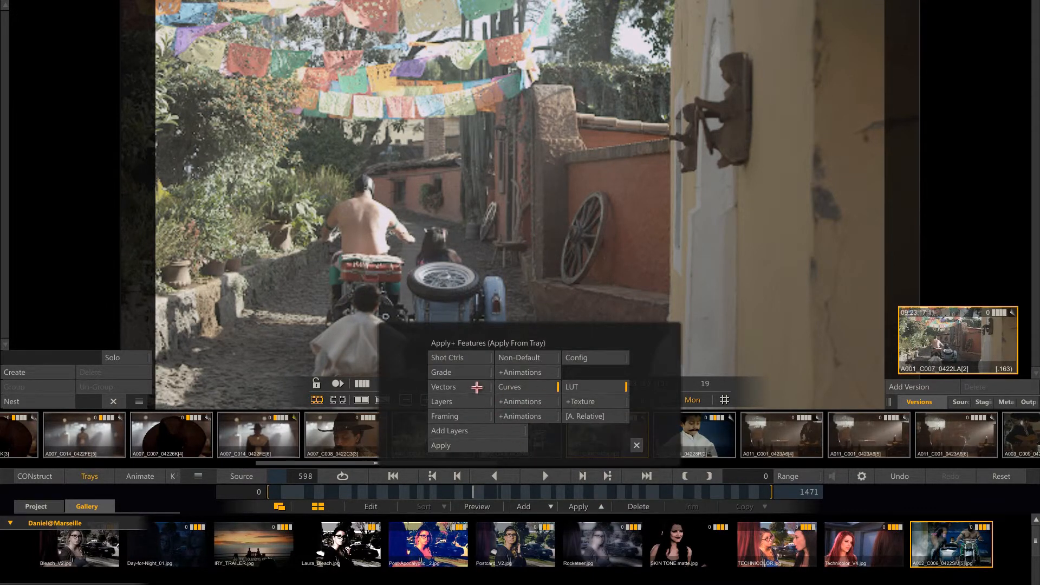
left_click(474, 404)
left_click(451, 445)
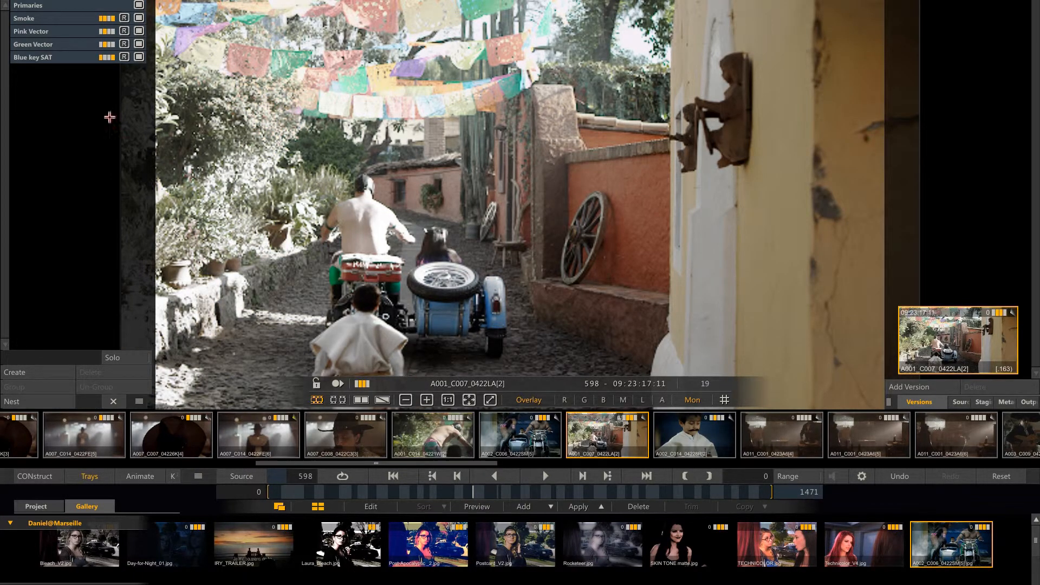
left_click(139, 19)
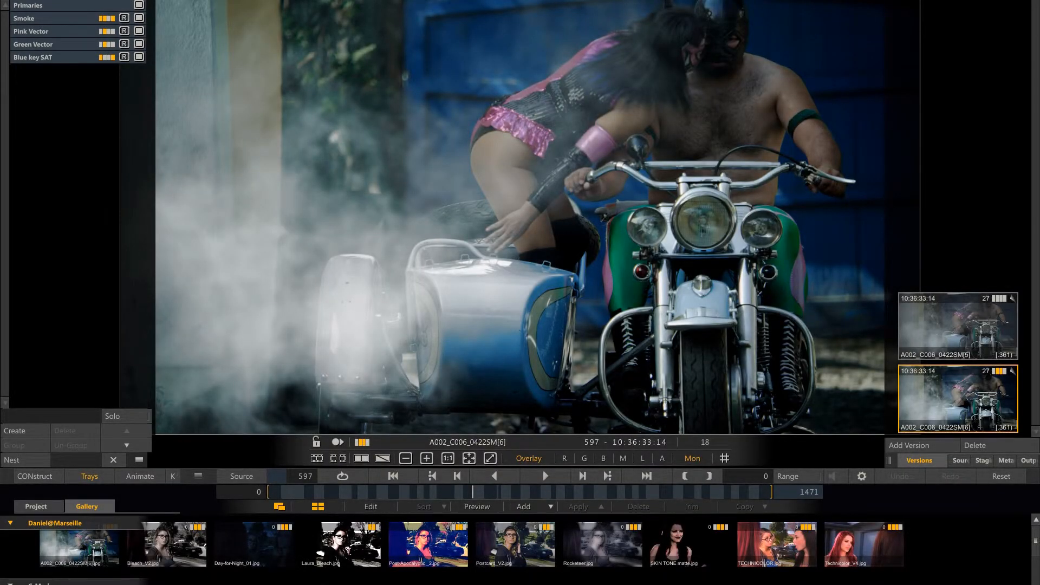
Open the Memories over the viewer and keep them open while viewing the Edit, Process and Matrix modules, returning to the Trays.
left_click(815, 1)
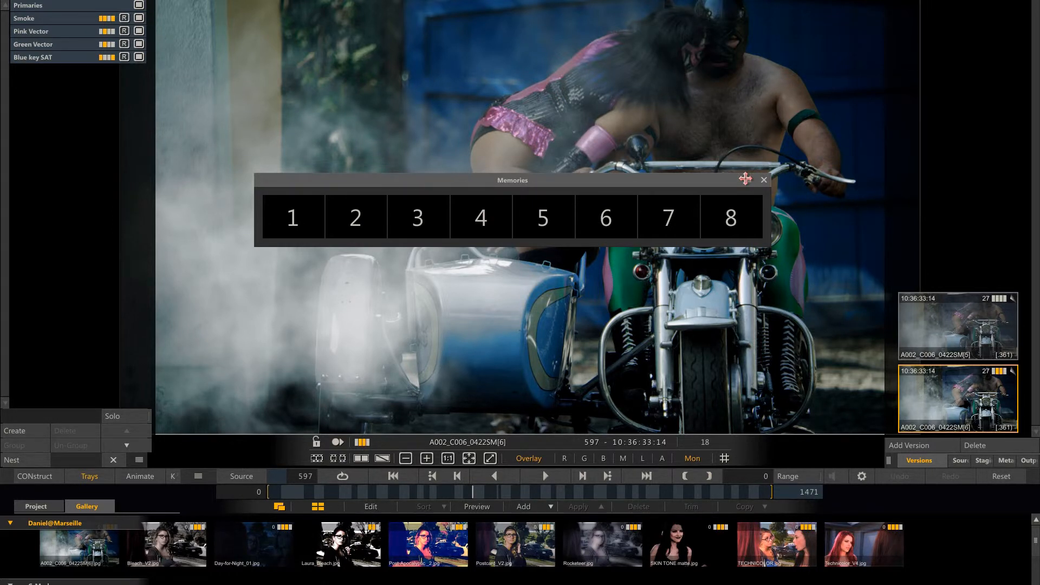
mouse_move(746, 179)
left_mouse_down()
mouse_move(724, 173)
mouse_move(747, 162)
mouse_move(758, 169)
left_mouse_up()
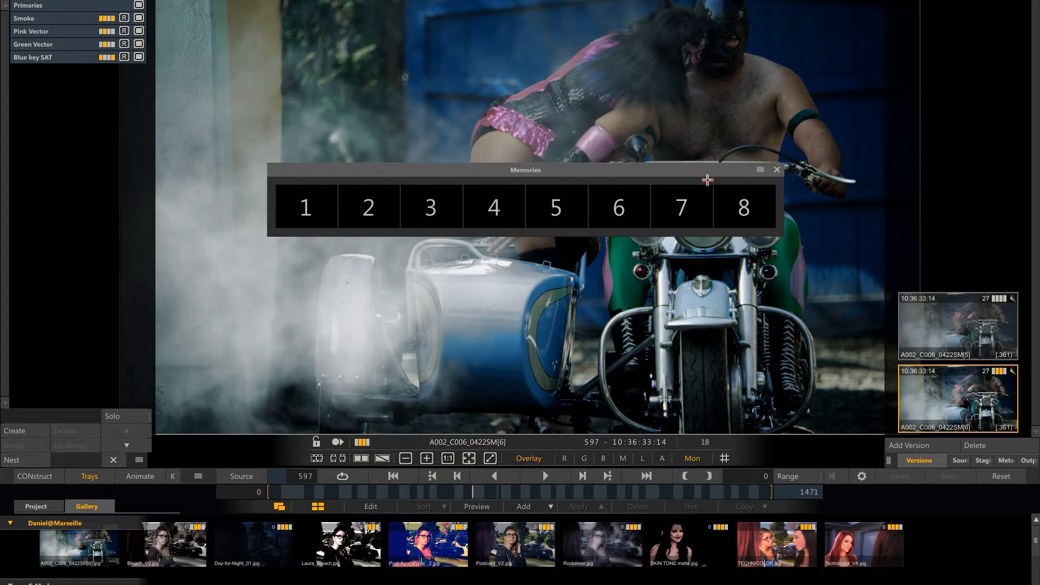
right_click(492, 300)
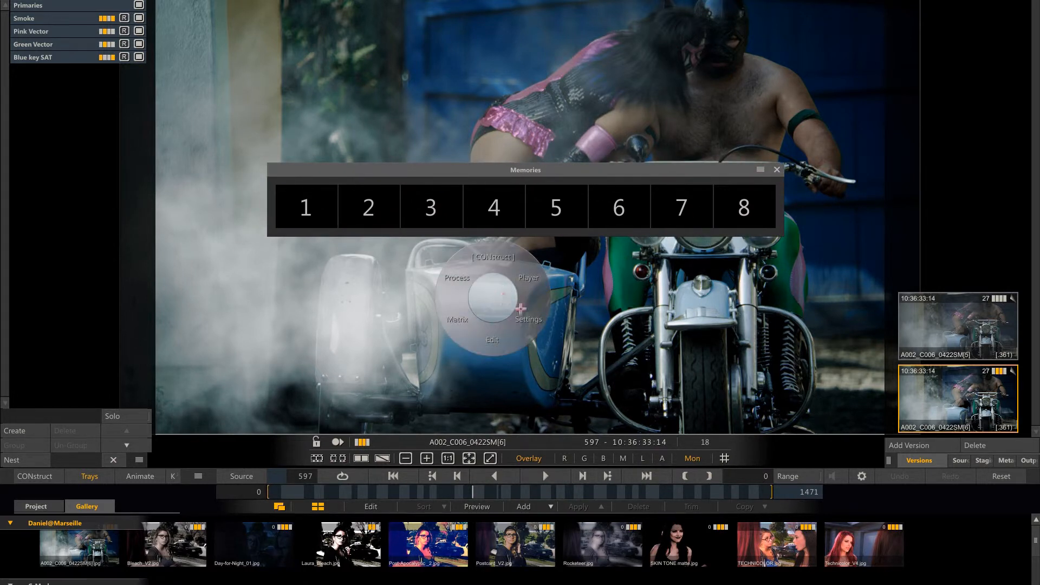
left_click(486, 334)
right_click(471, 313)
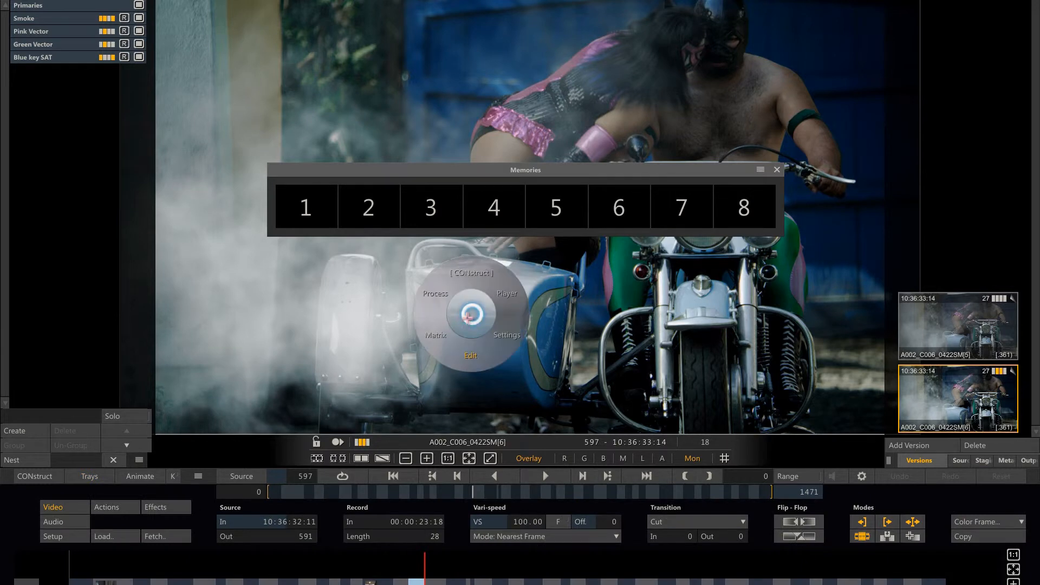
left_click(434, 295)
right_click(438, 300)
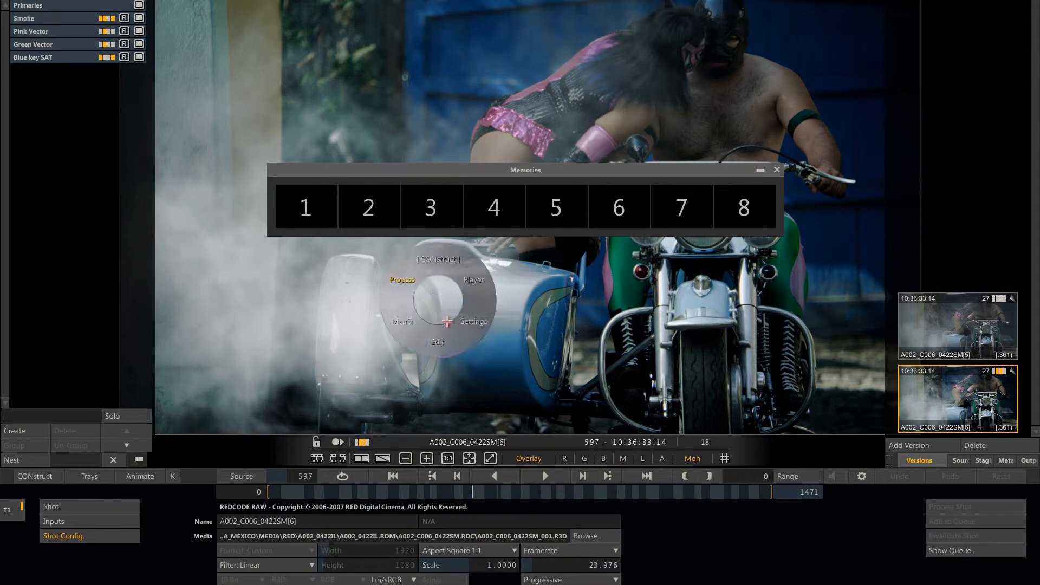
left_click(408, 324)
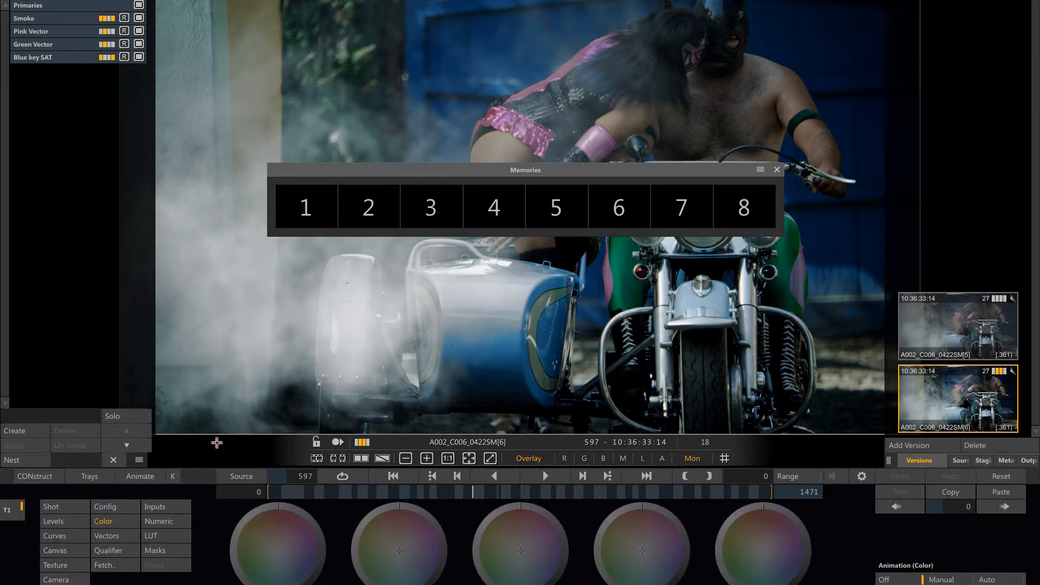
left_click(90, 476)
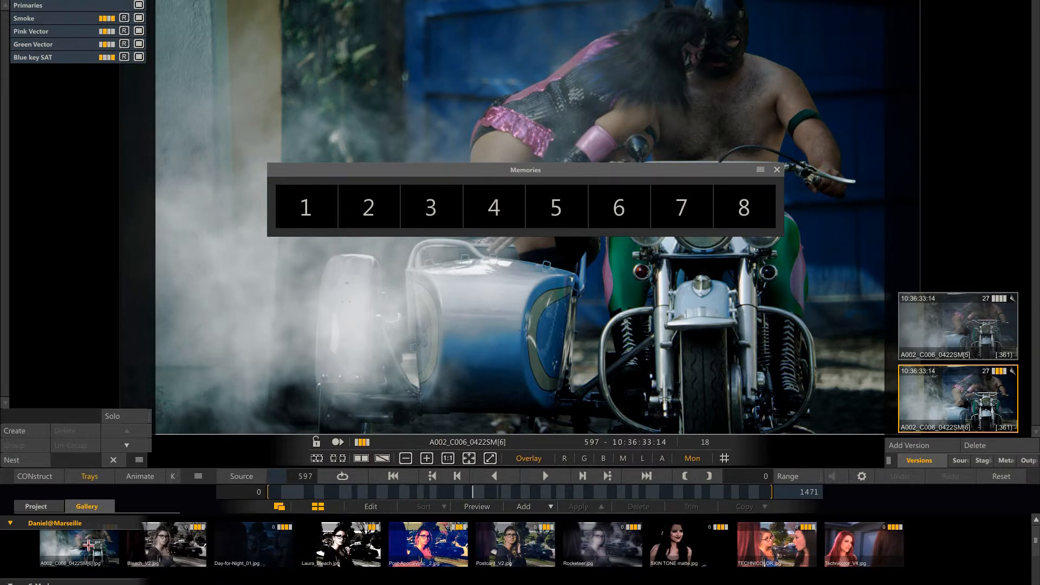
Store the A002_C006 gallery look in memory 1 and the selected looks from Bleach_V2 through SKIN TONE matte starting at memory 2.
left_click_drag(95, 545, 314, 209)
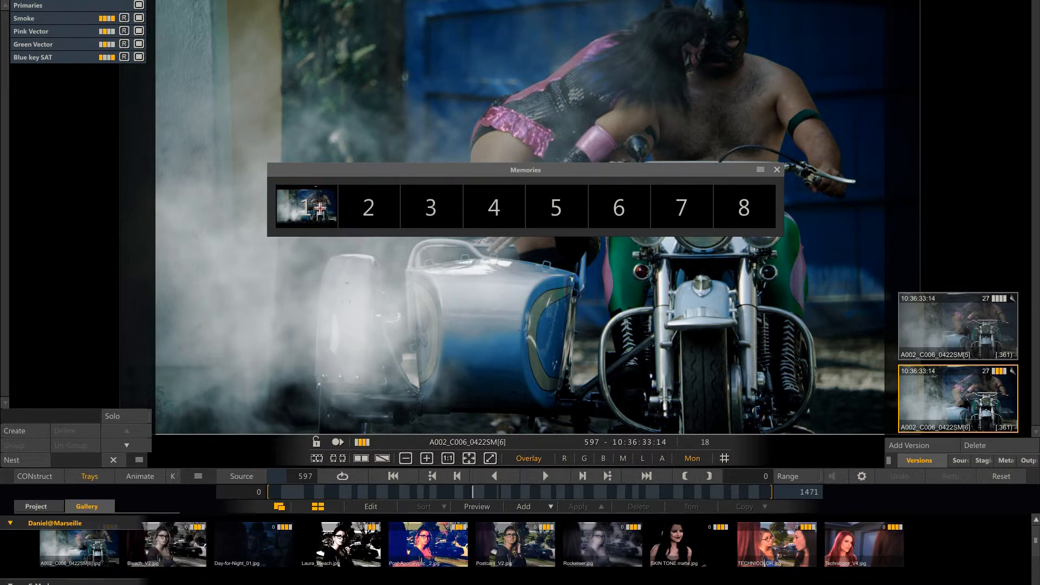
left_click(179, 544)
left_click(249, 542, "ctrl")
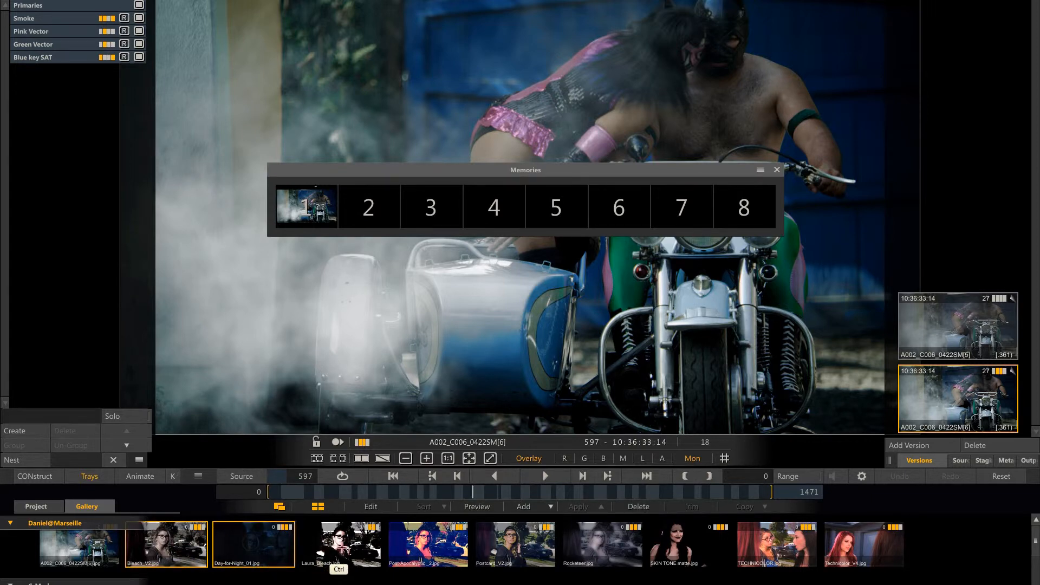
left_click(339, 542, "ctrl")
left_click(429, 545, "ctrl")
left_click(499, 543, "ctrl")
left_click(591, 544, "ctrl")
left_click(682, 539, "ctrl")
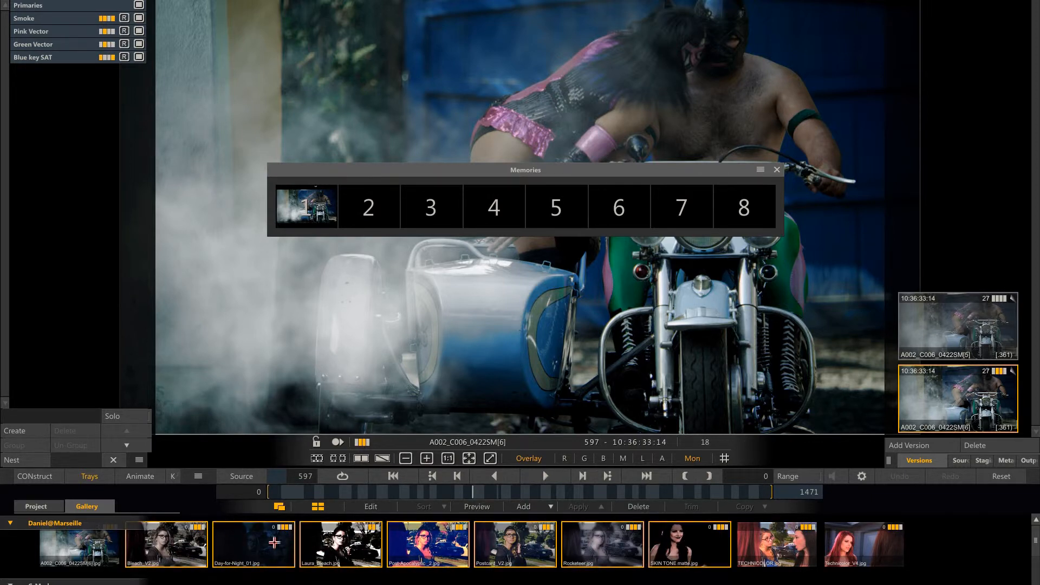
left_click_drag(176, 545, 386, 206)
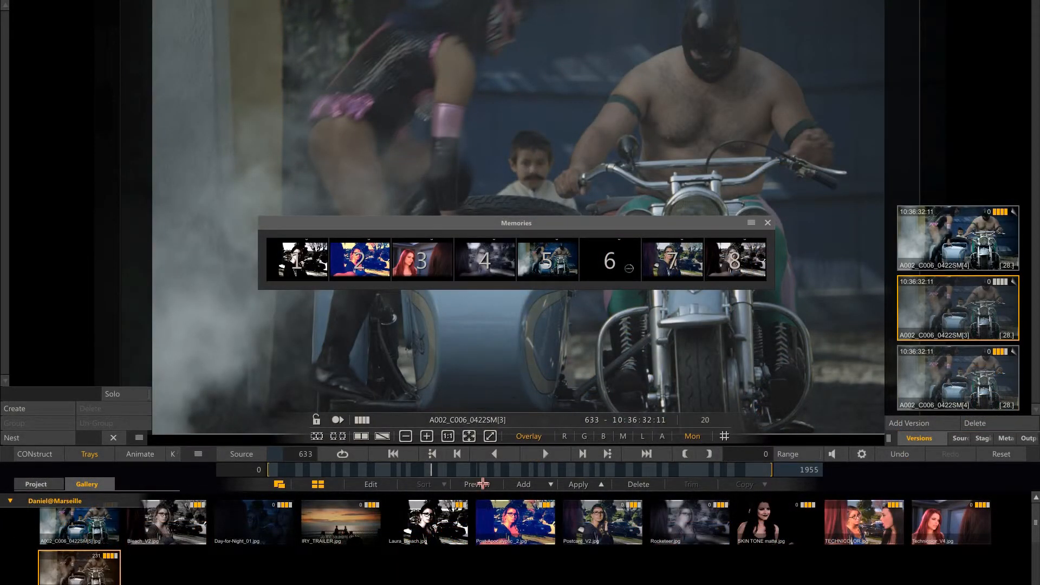
Preview the looks of memories 4 and 6 on shot A002_C006, storing the sepia gallery look in empty memory 6.
left_click(484, 484)
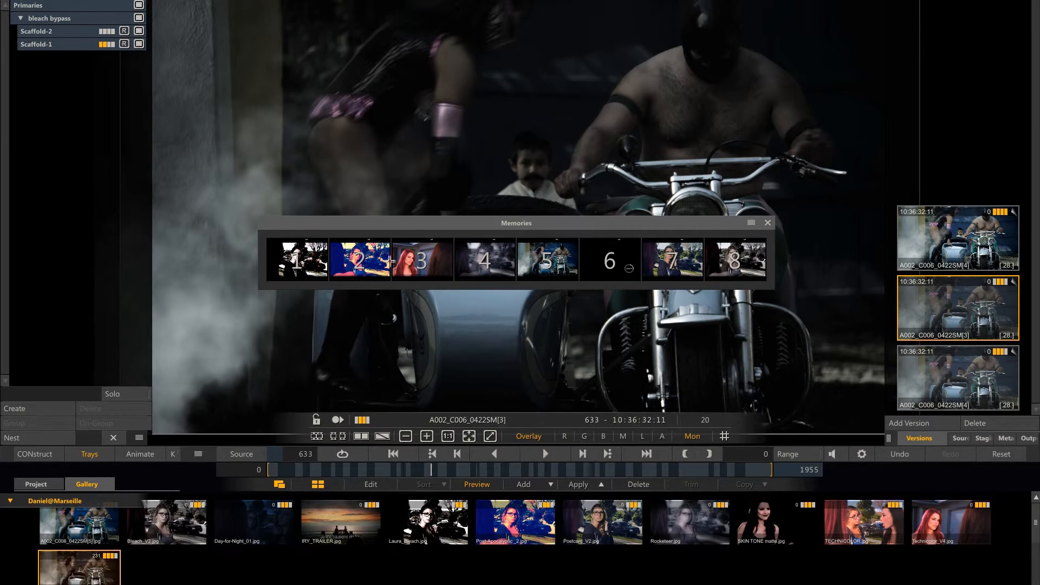
left_click(487, 262)
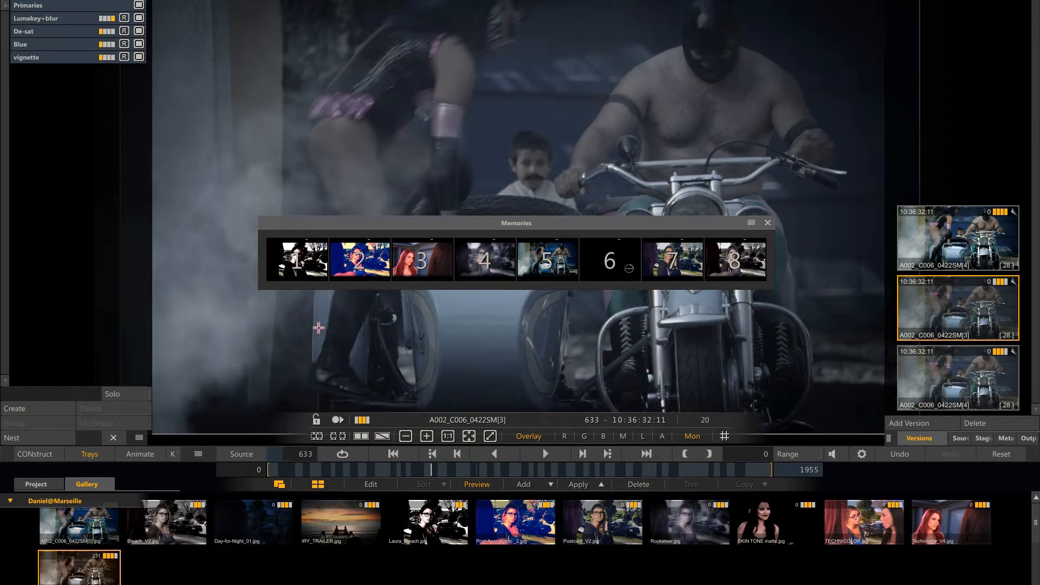
left_click_drag(89, 568, 611, 260)
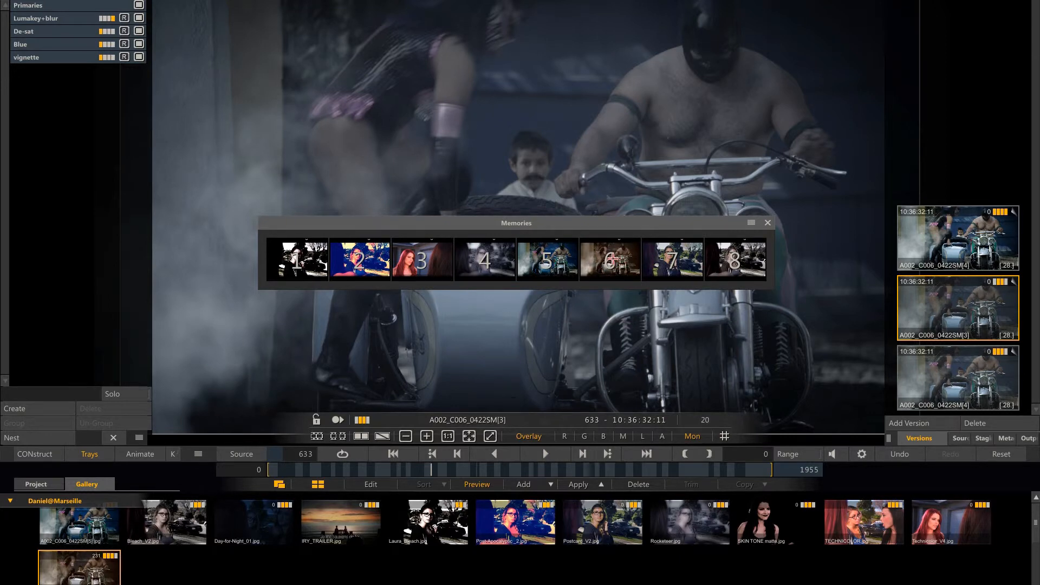
left_click(611, 260)
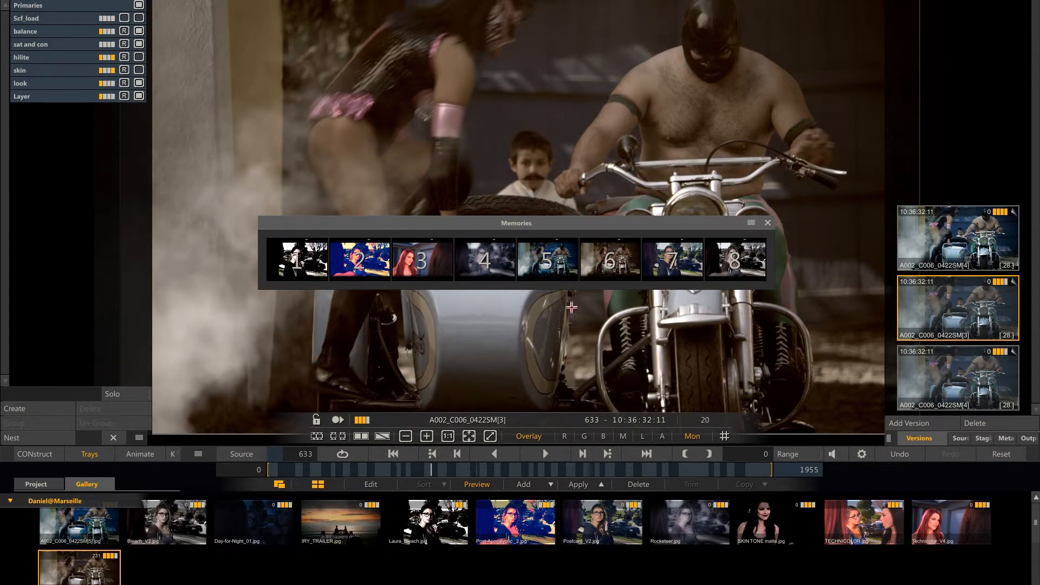
Use Apply+ with Add Layers enabled to stack the looks of memories 5, 6 and 2 on shot A002_C006.
left_click(603, 484)
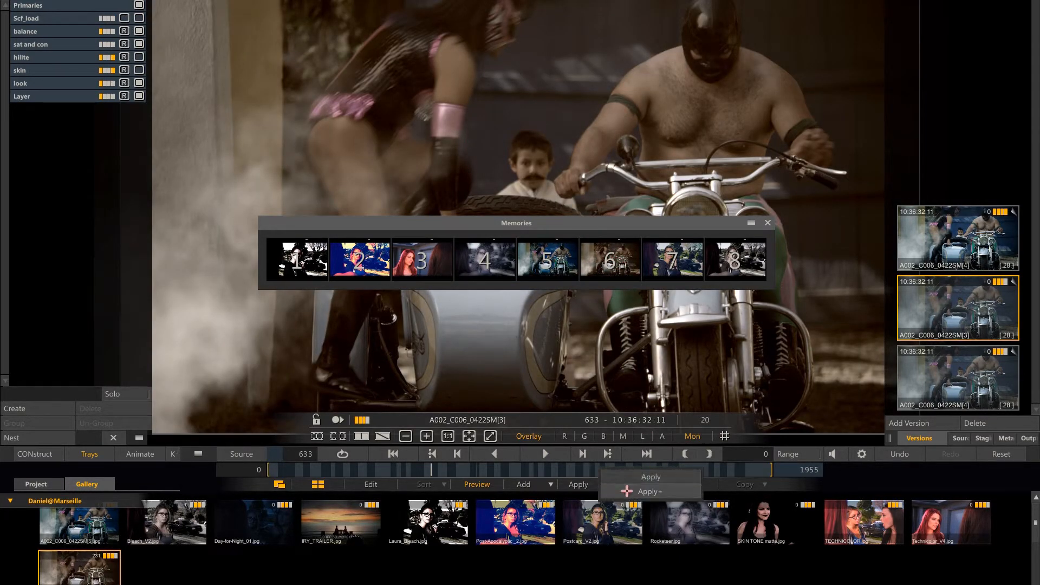
left_click(627, 491)
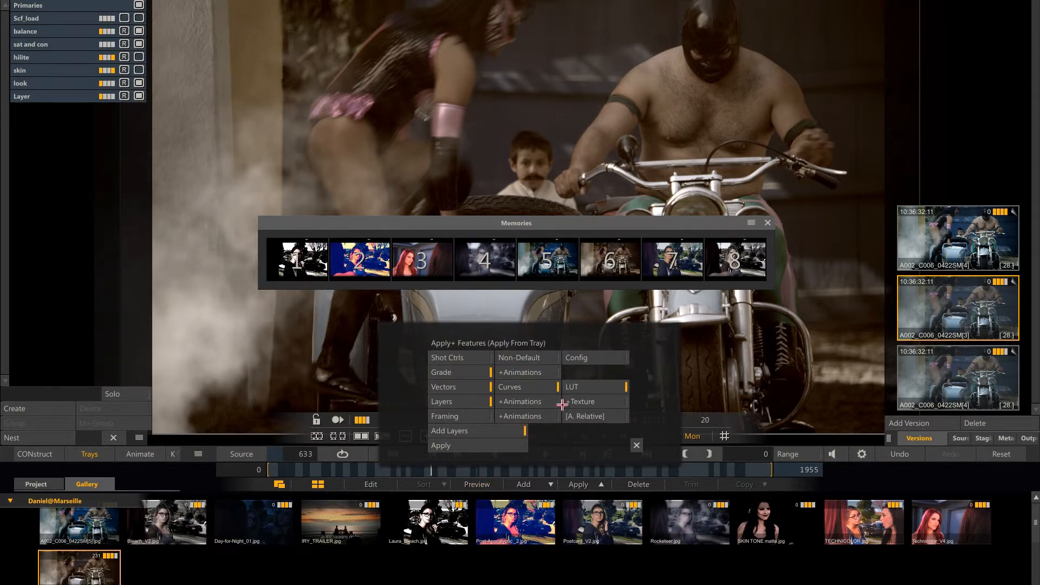
left_click(636, 445)
left_click(558, 265)
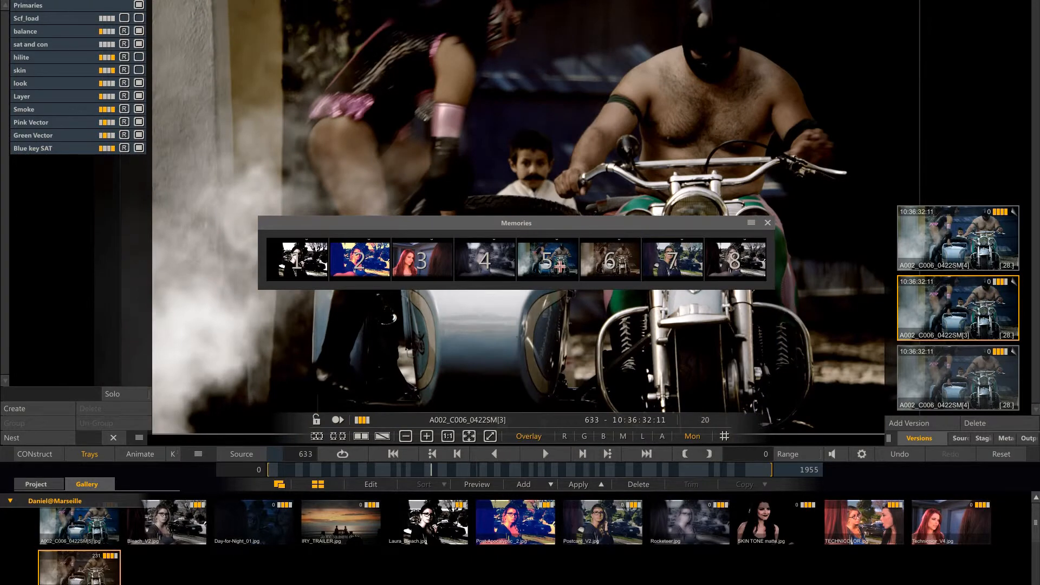
left_click(619, 262)
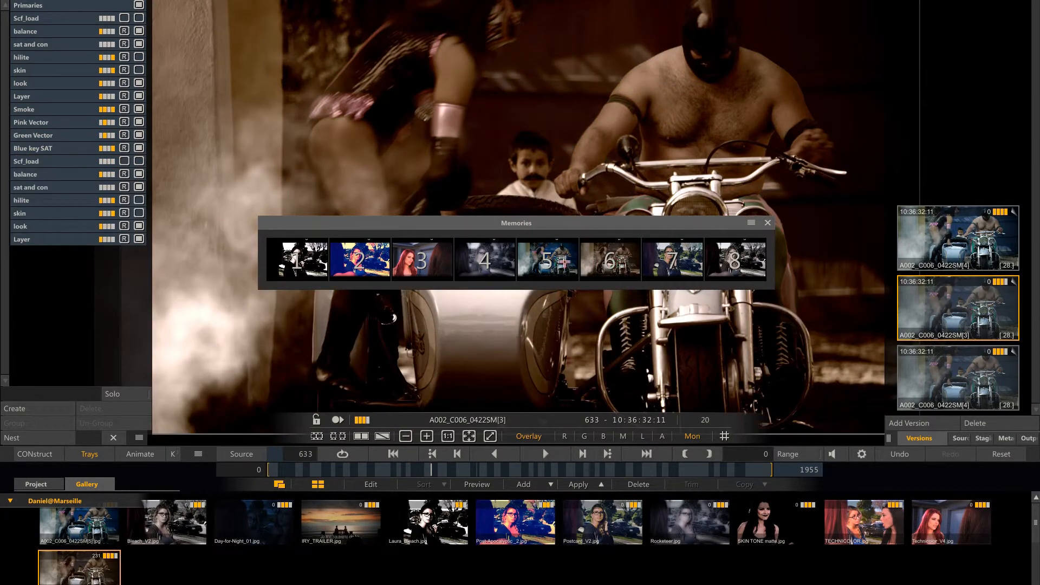
left_click(382, 261)
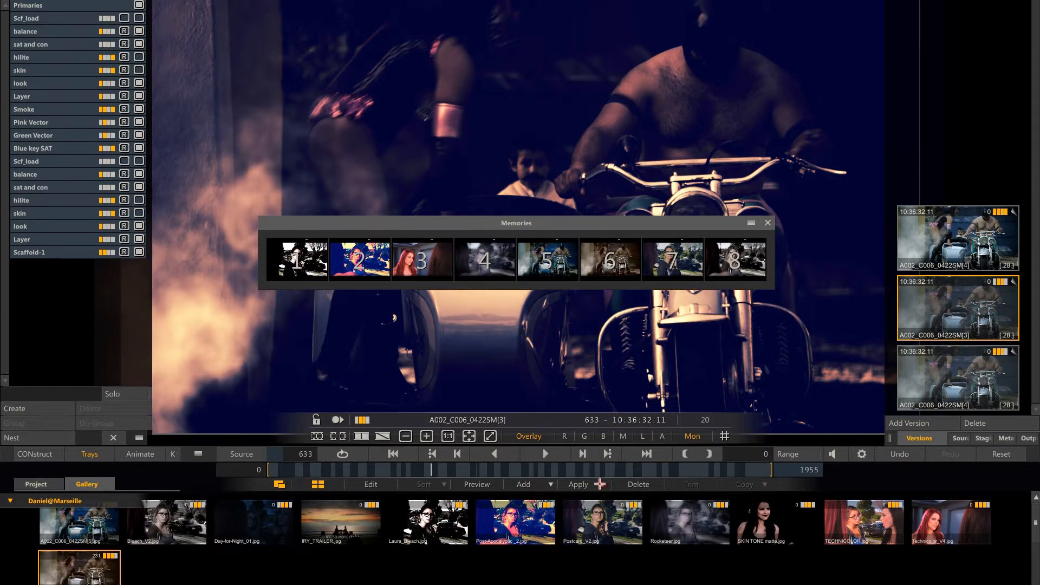
Disable Add Layers in the Apply+ features and recall memories 5, 6 and finally 4 on shot A002_C006.
left_click(609, 484)
left_click(488, 432)
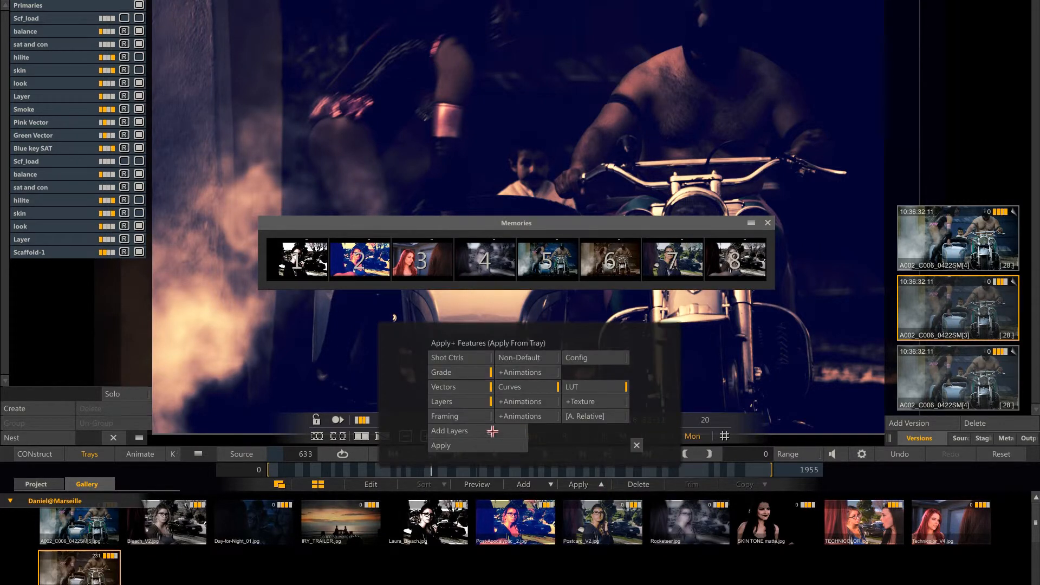
left_click(635, 444)
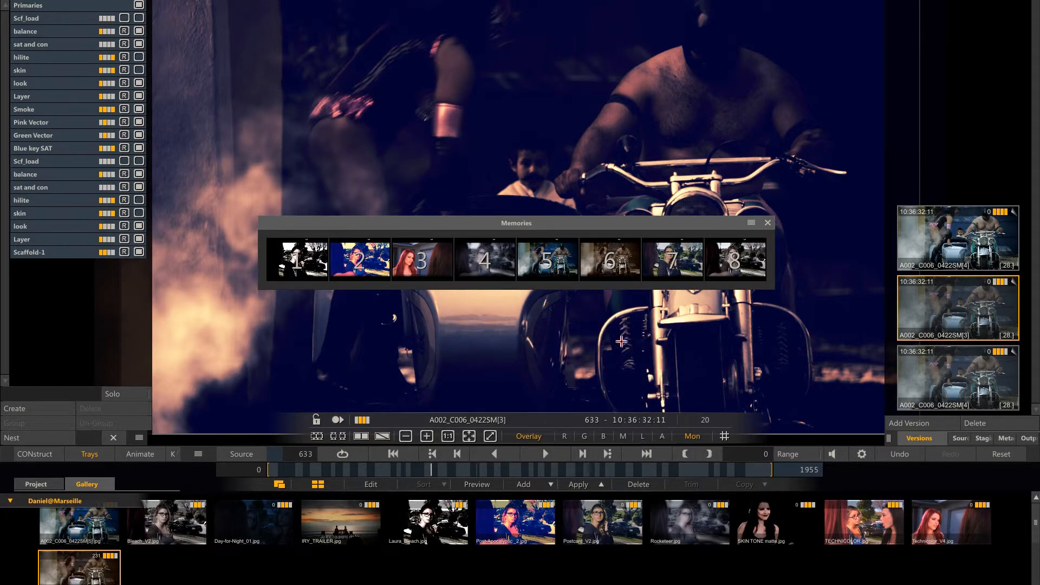
left_click(545, 263)
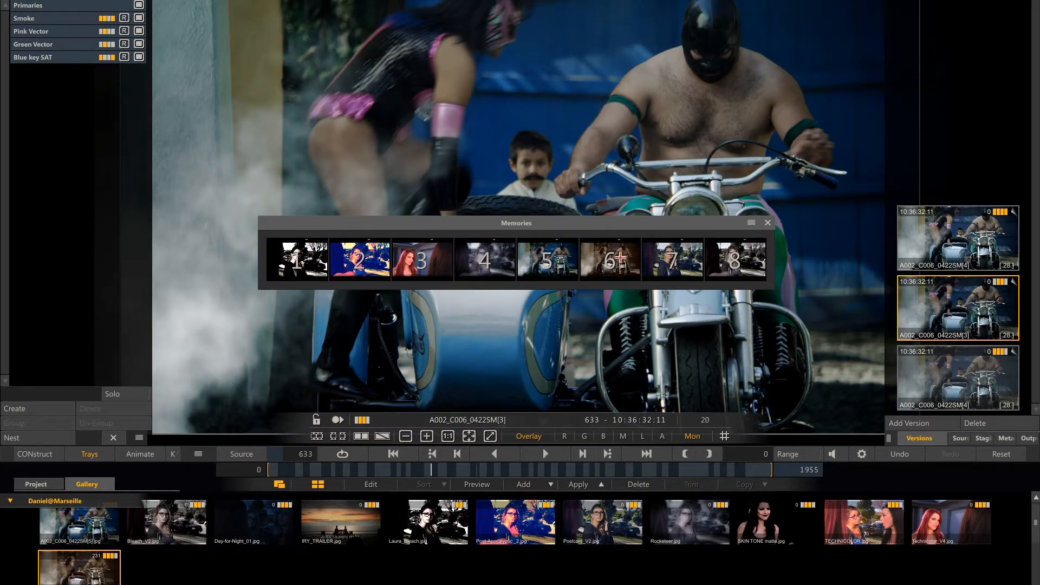
left_click(620, 259)
left_click(486, 262)
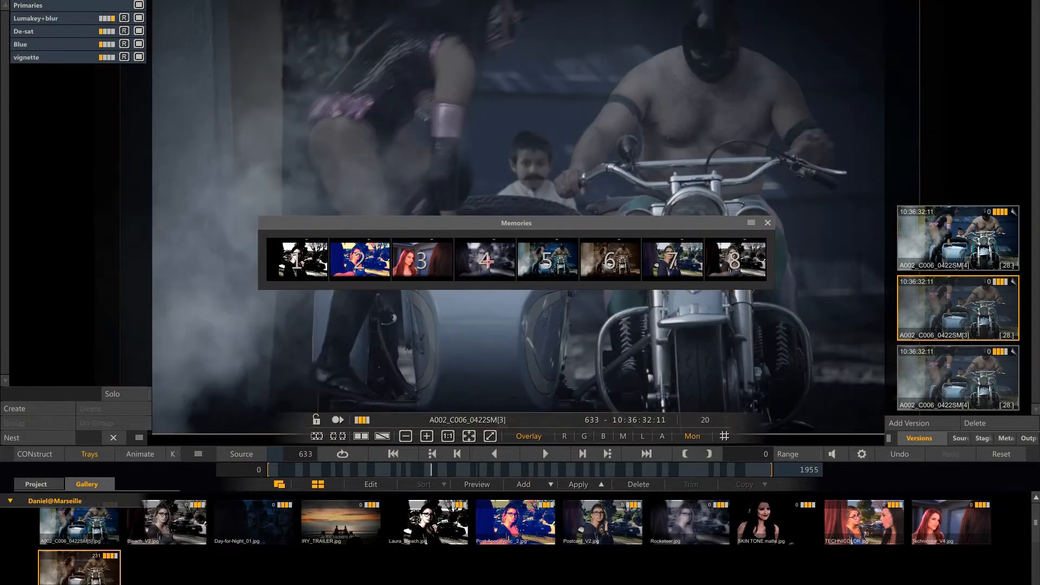
Recall the look of memory 3 on shot A002_C006.
left_click(421, 261)
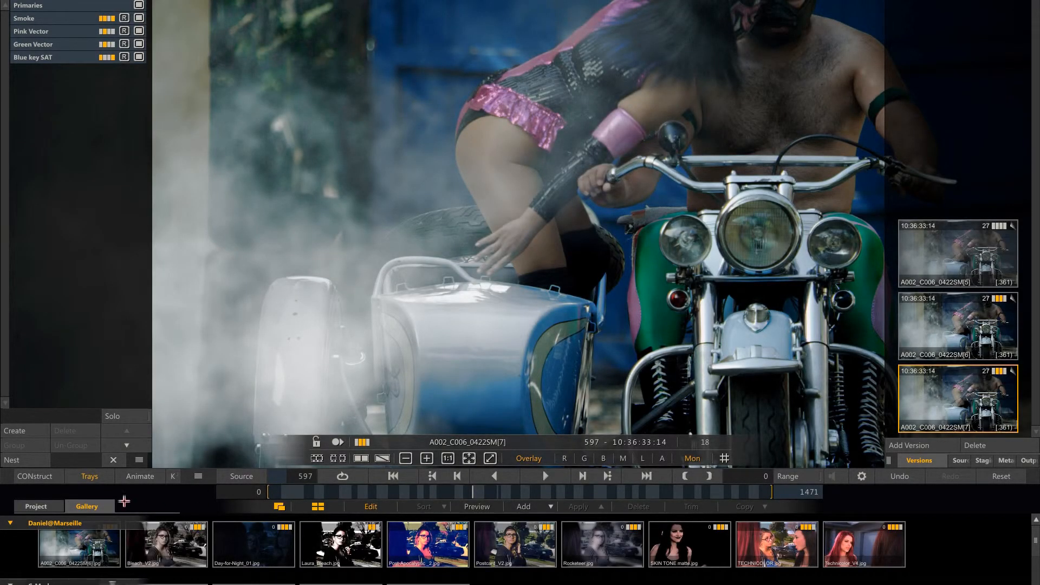
Leave the shot and exit the project to the start screen, syncing the user profile with its linked online Assimilate account.
left_click(36, 476)
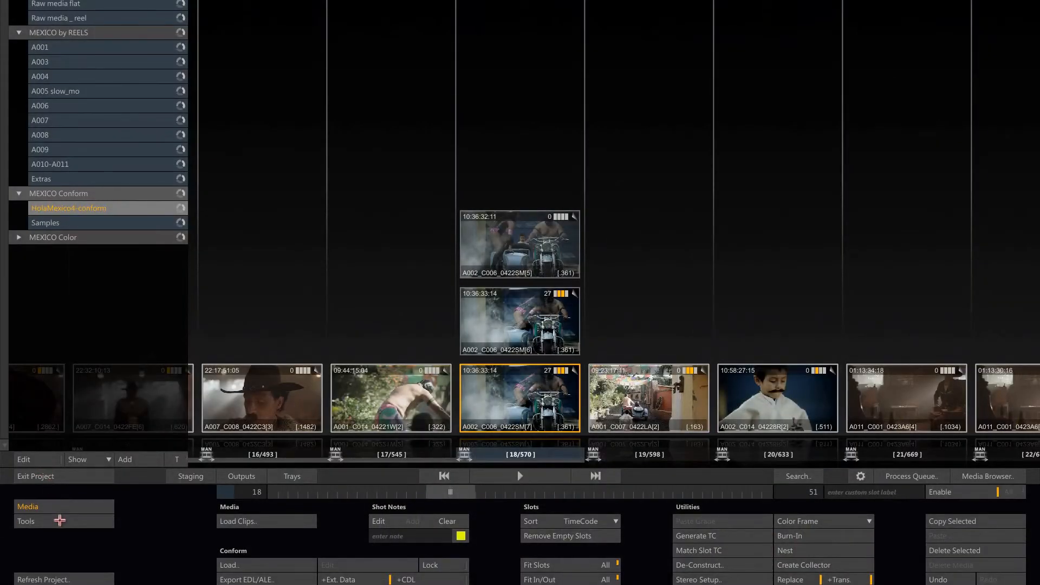
left_click(35, 476)
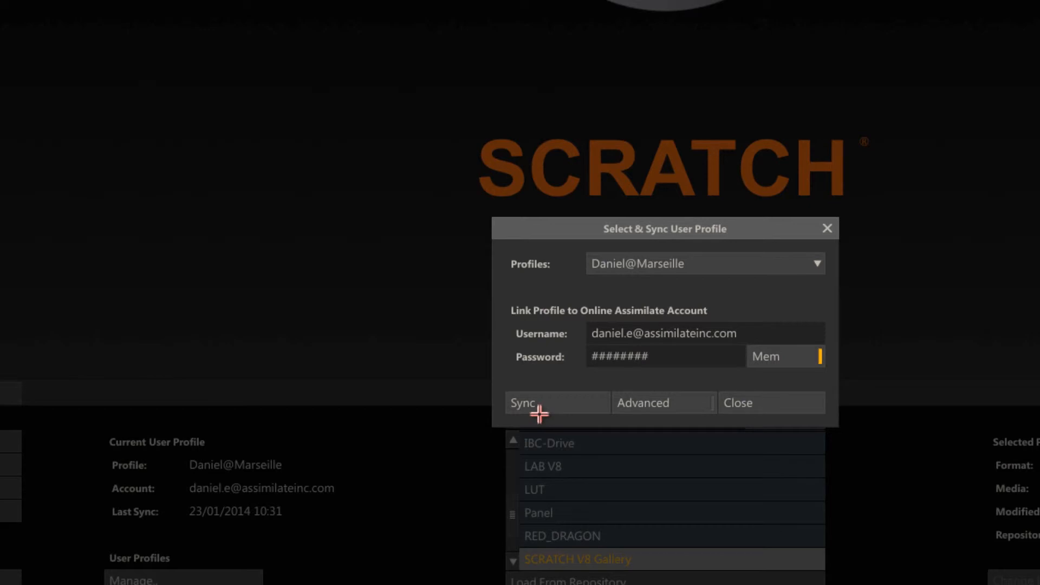
left_click(531, 404)
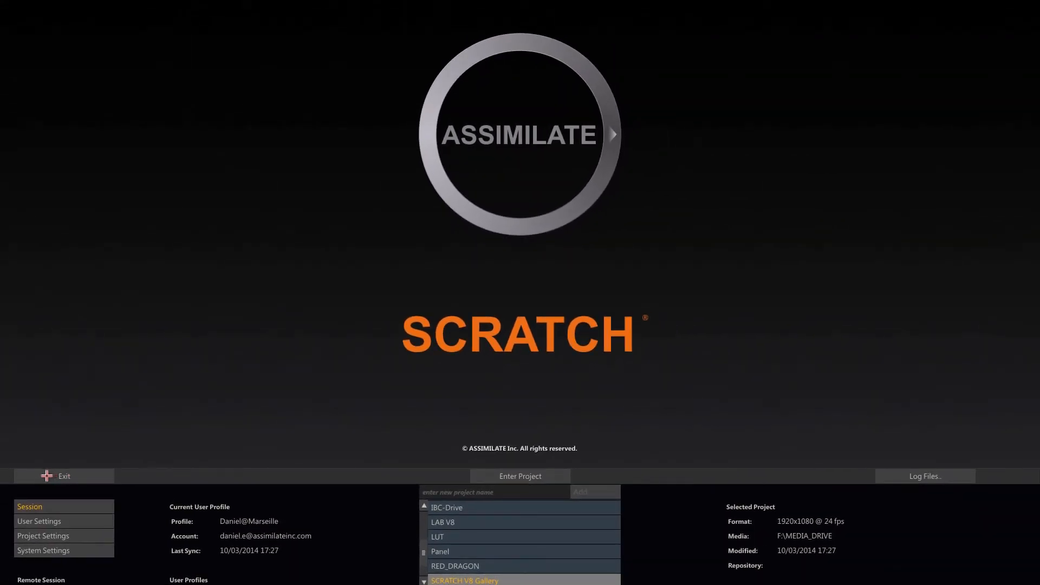
Exit SCRATCH, switch to the browser and log in to MyASSIMILATE with the prefilled credentials to open its Galleries page.
left_click(47, 475)
left_click(51, 475)
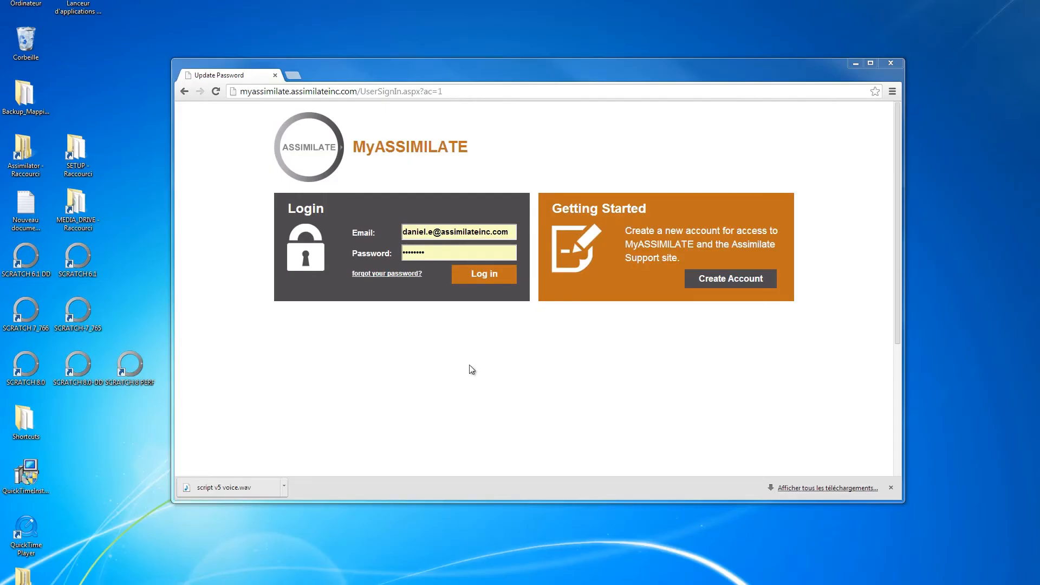
left_click(492, 279)
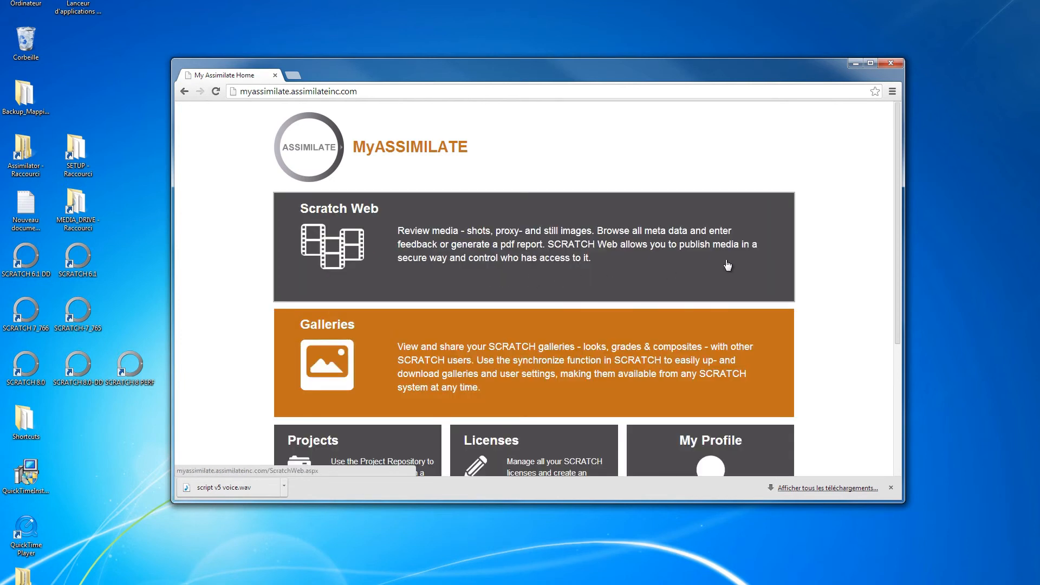
scroll(900, 207, "down", 2)
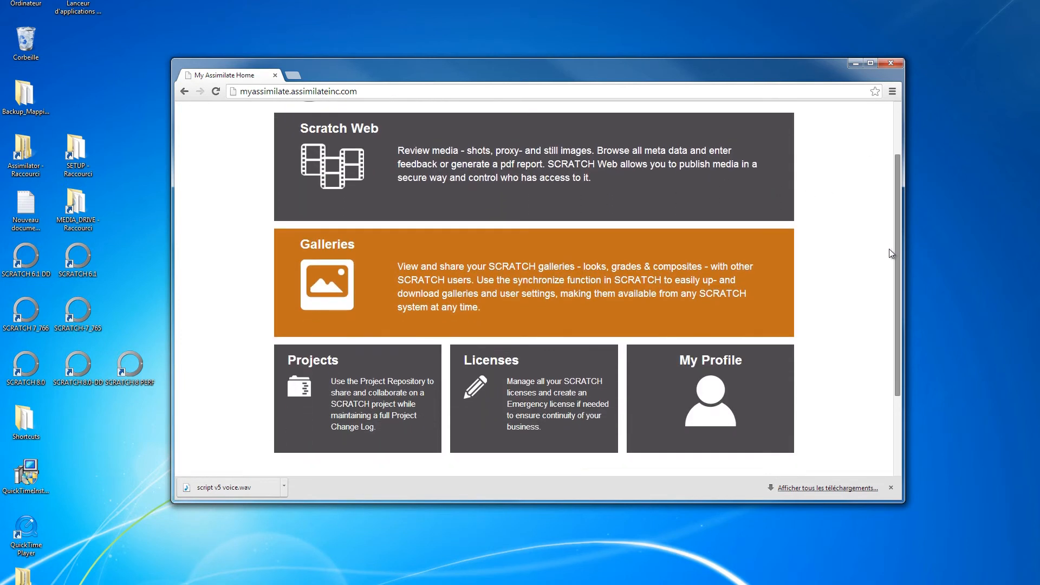
left_click(604, 272)
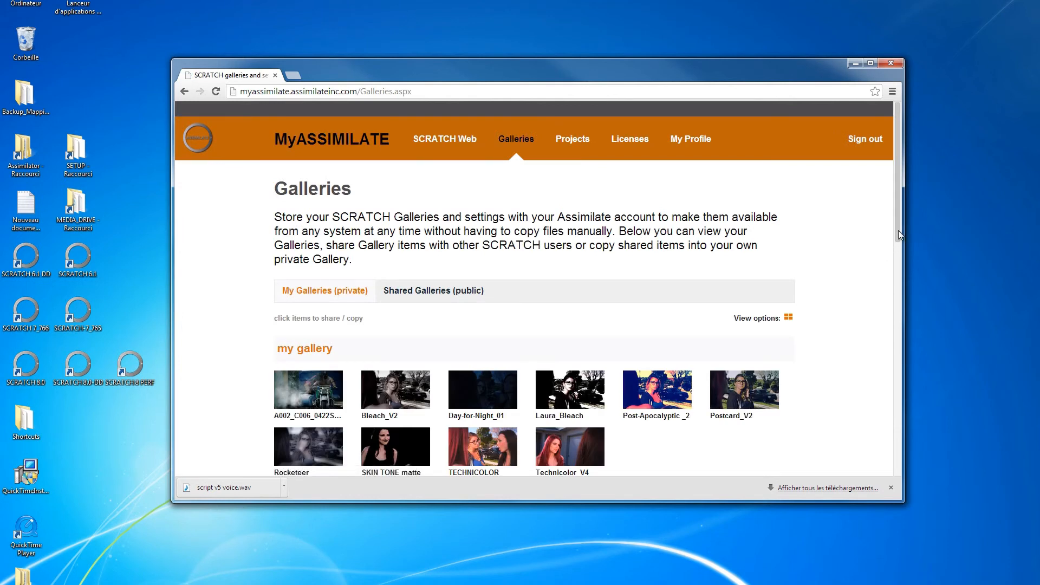
Share the private A002_C006 gallery look as type "filters and grades" with description "Saturation effect", and check it in the public Shared Galleries.
left_click_drag(898, 234, 859, 274)
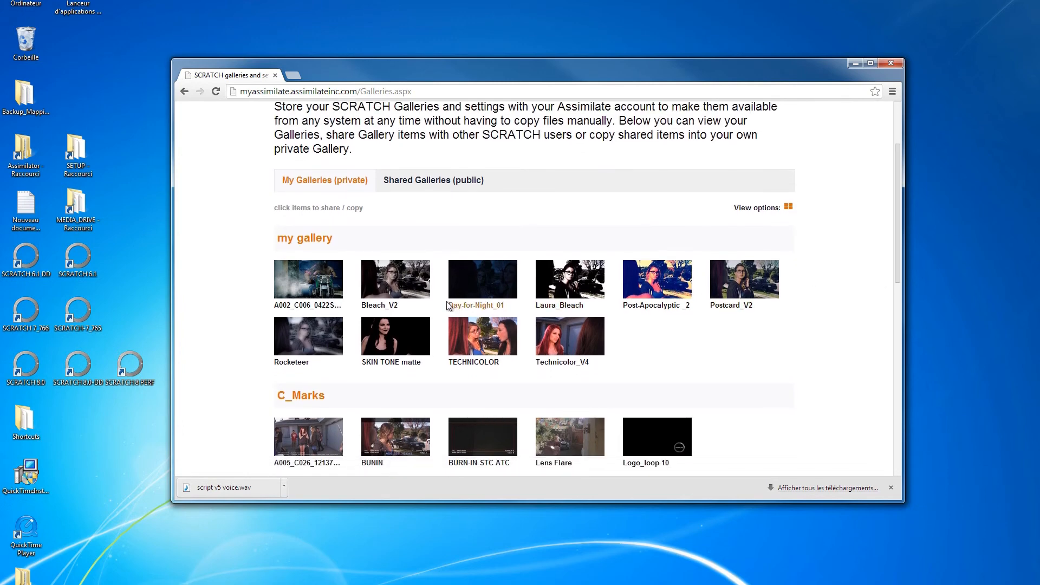
left_click(310, 281)
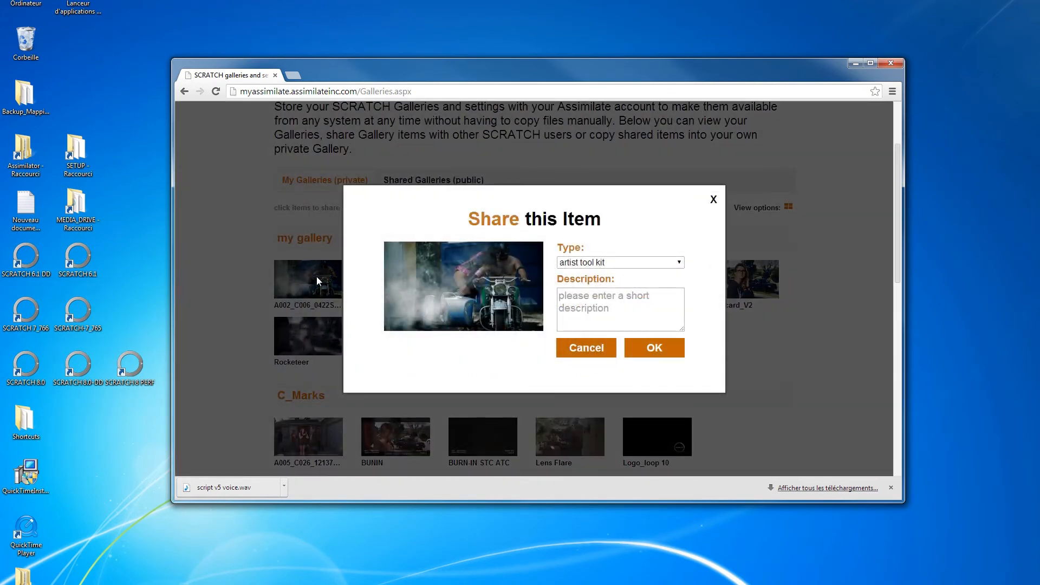
left_click(678, 262)
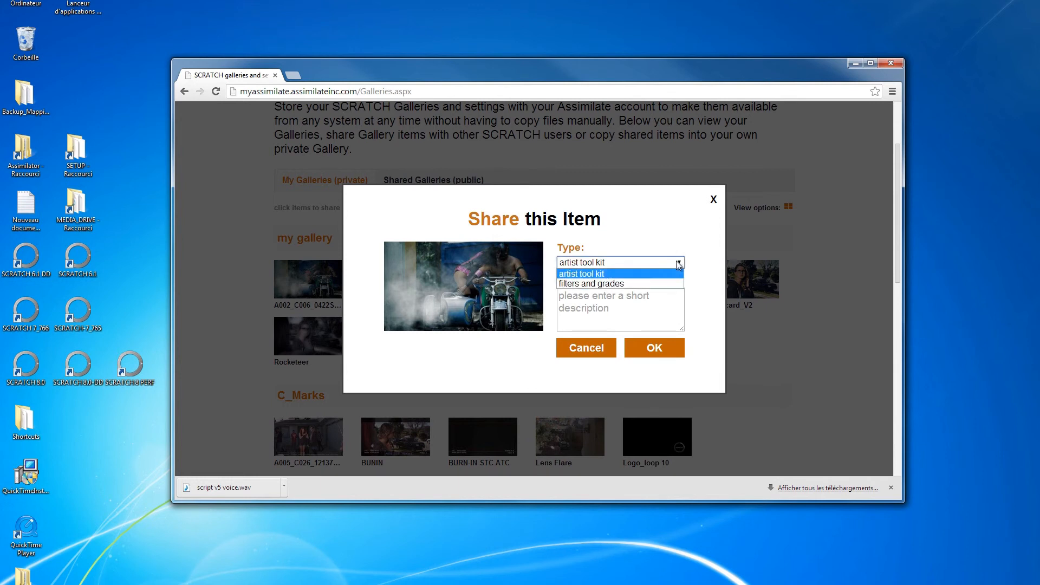
left_click(668, 282)
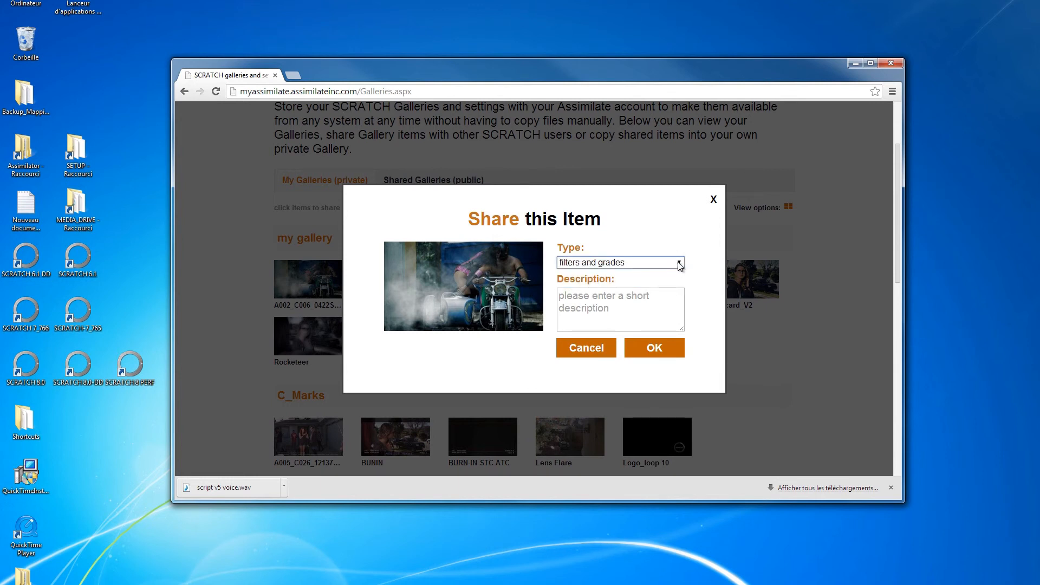
left_click(618, 298)
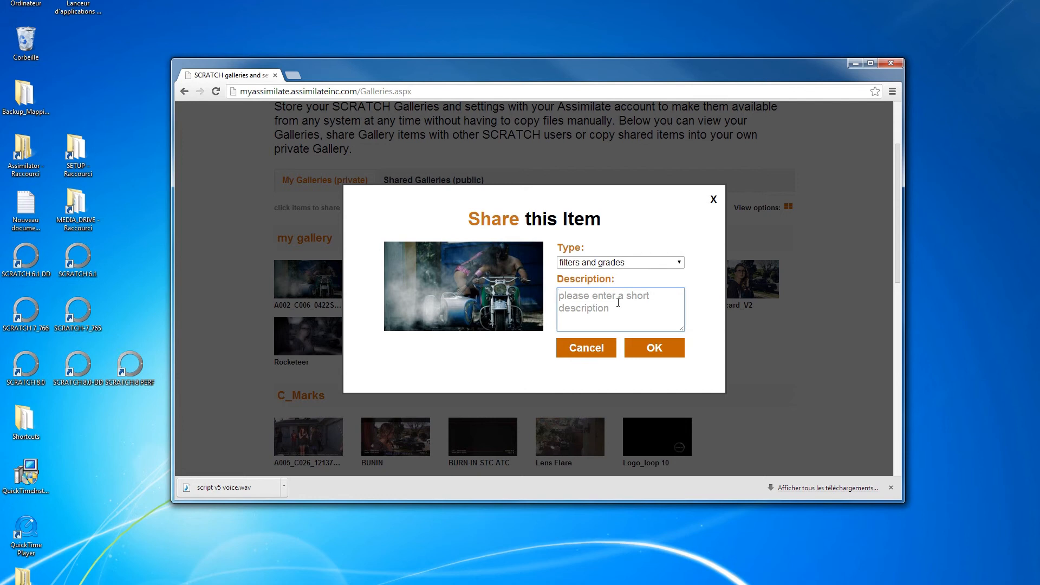
type("Saturation effect")
left_click(651, 352)
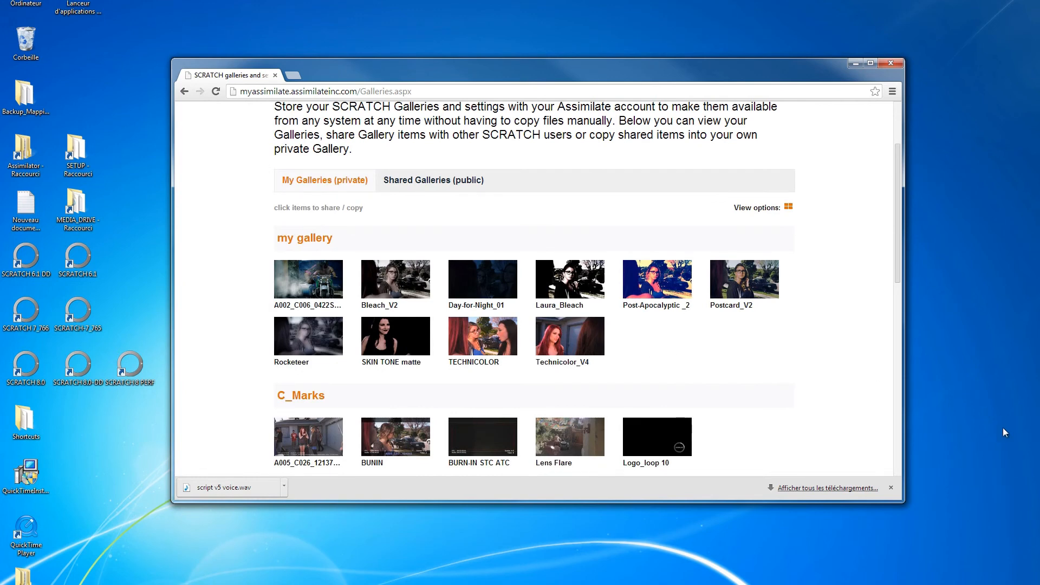
left_click(456, 188)
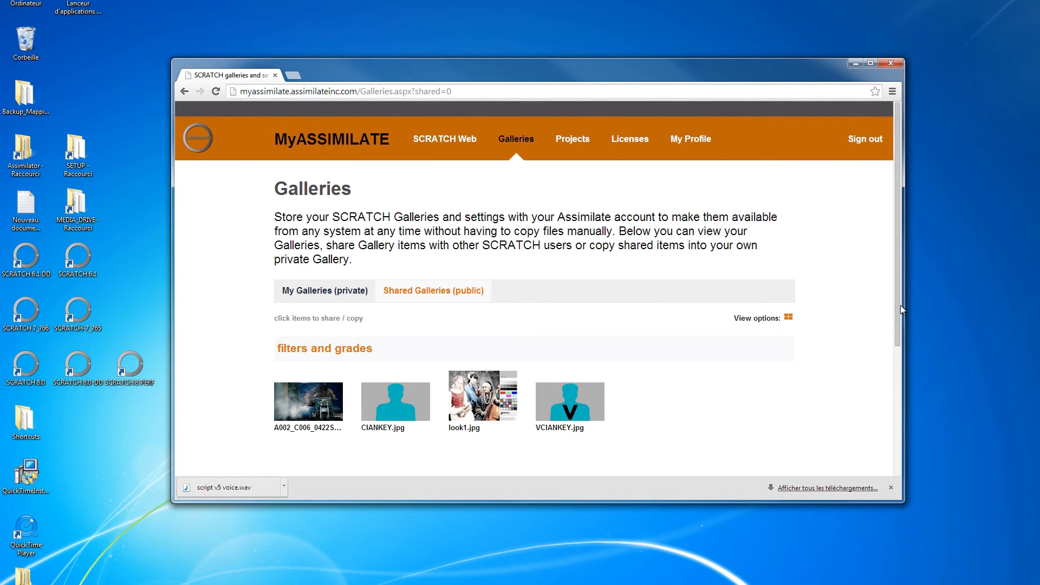
scroll(900, 305, "down", 1)
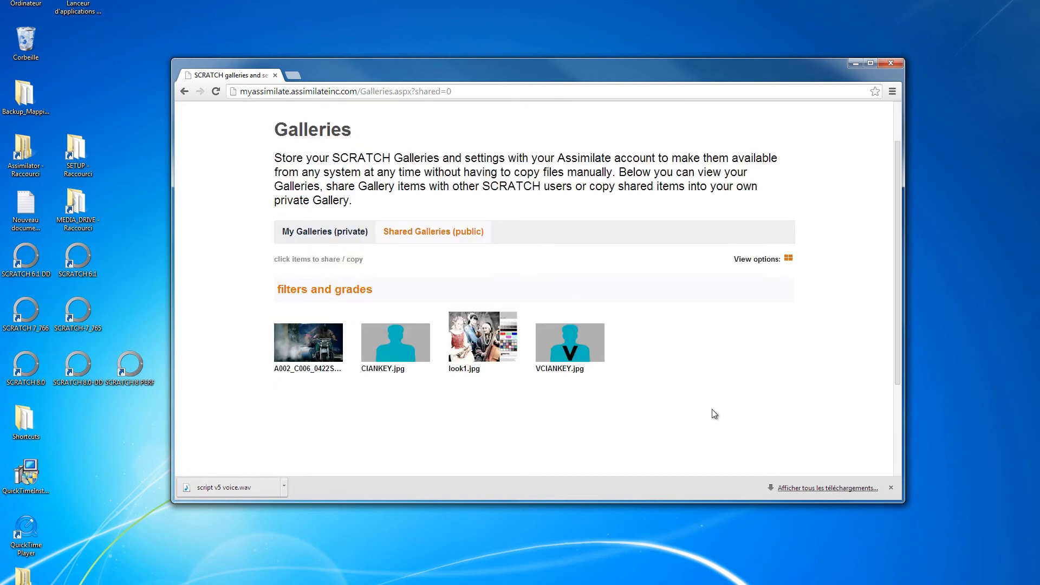
Relaunch SCRATCH 8.0 and toggle "Slave mode: only Download Settings" in the user profile's advanced synchronize options.
left_click(34, 371)
double_click(34, 371)
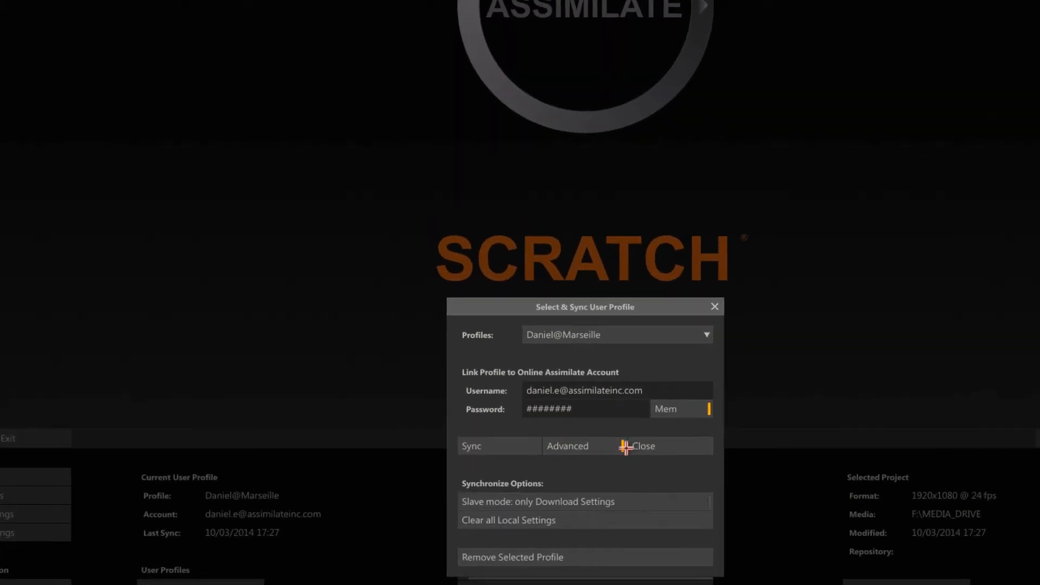
left_click(709, 501)
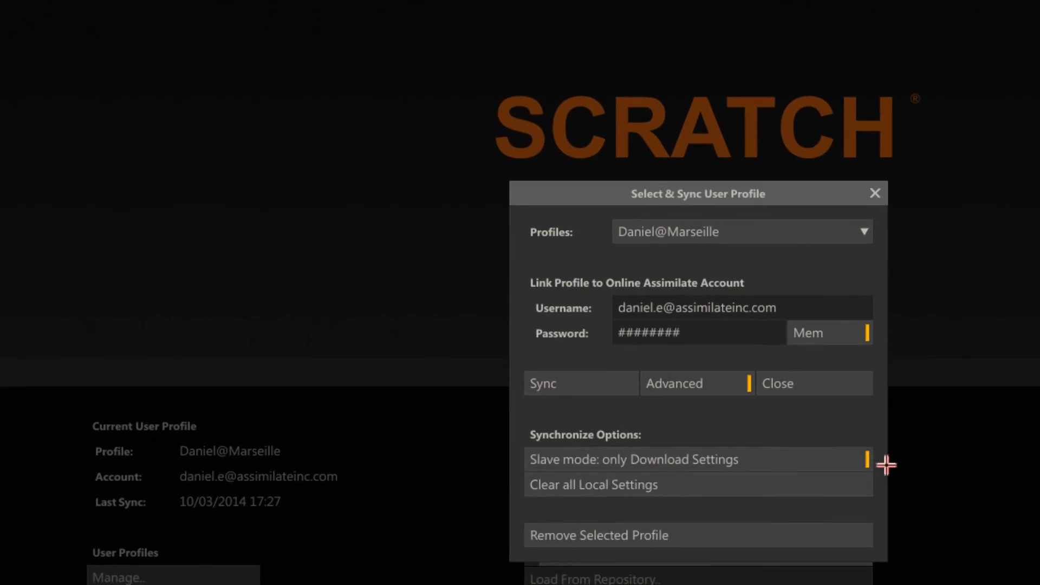
left_click(871, 458)
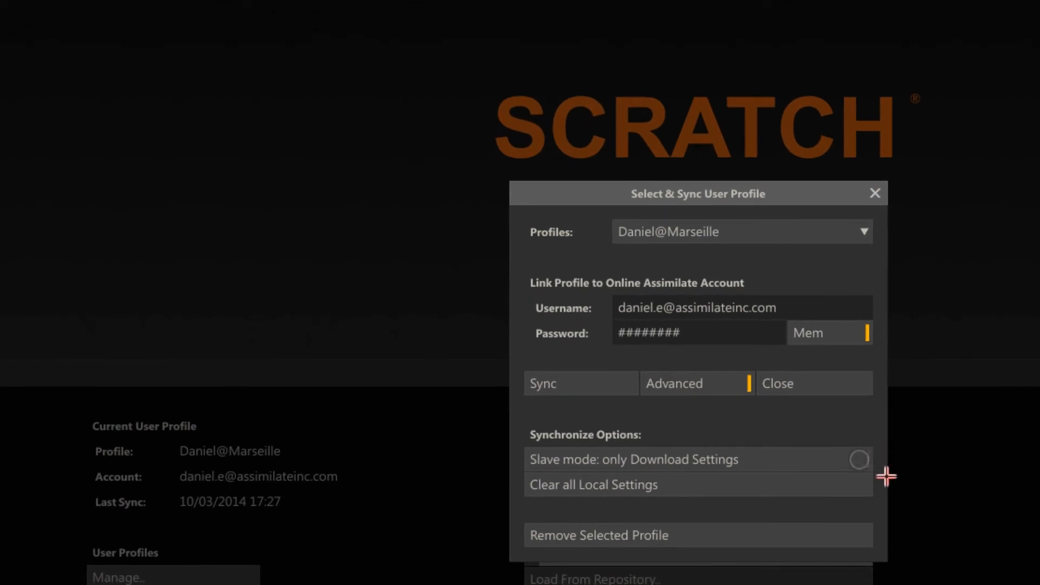